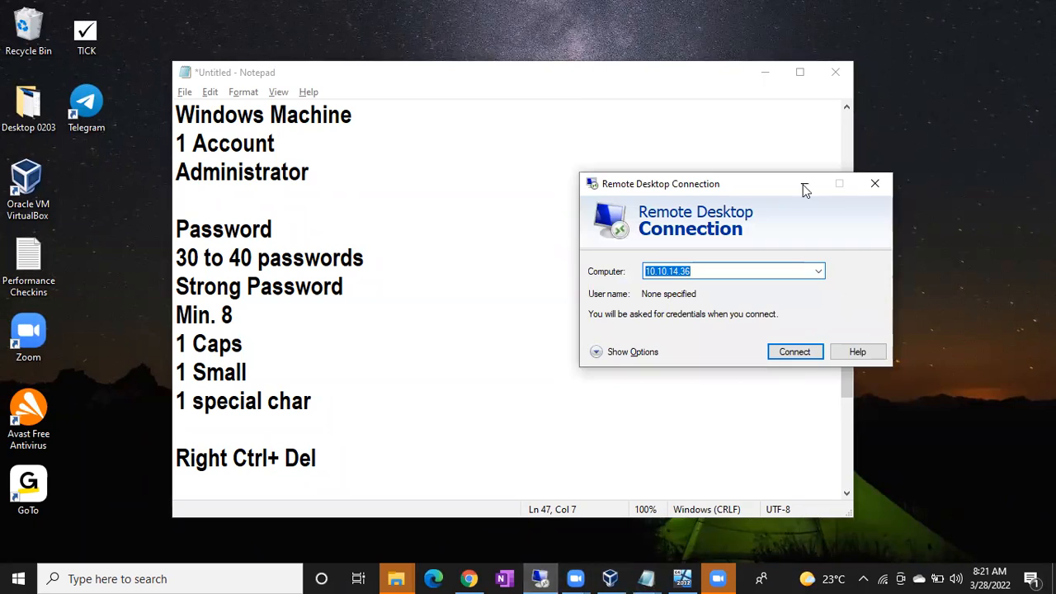
Step: Maximize the Batch43 VM window and close Server Manager inside the guest
click(682, 578)
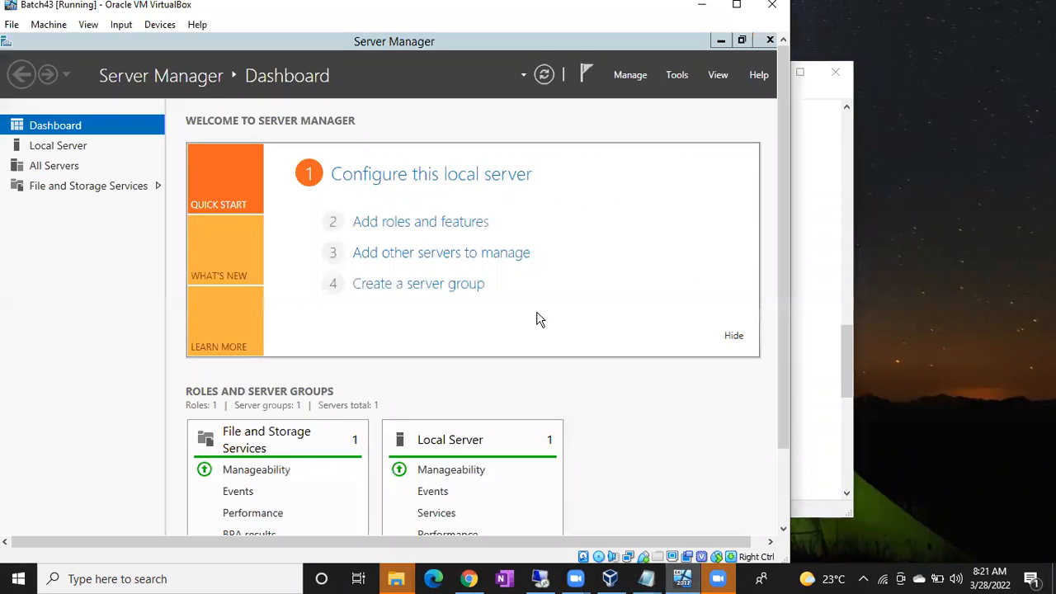
double_click(560, 27)
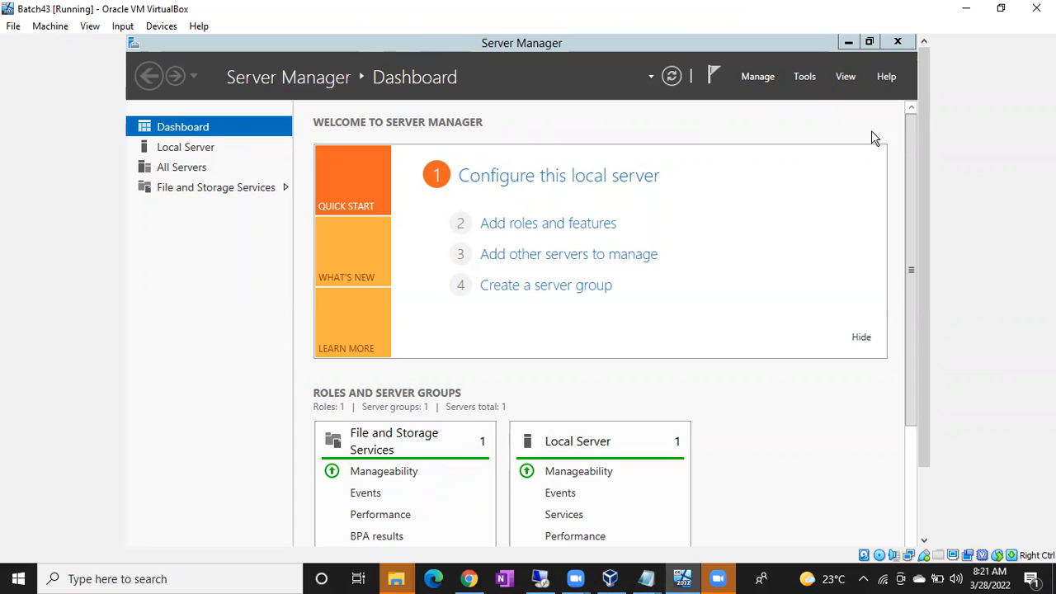
drag(925, 148, 908, 94)
click(898, 42)
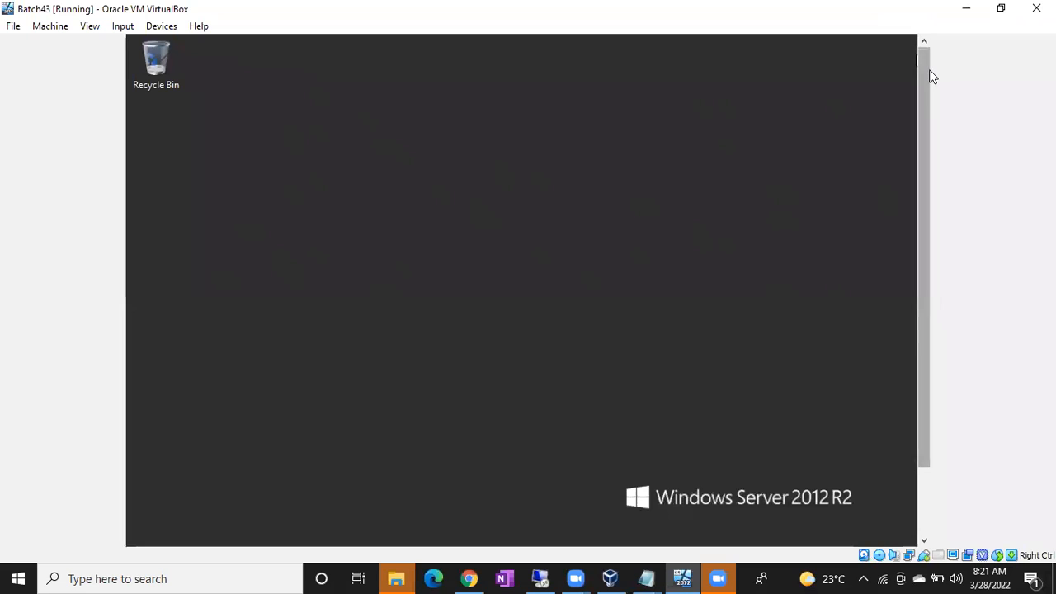
drag(929, 69, 921, 215)
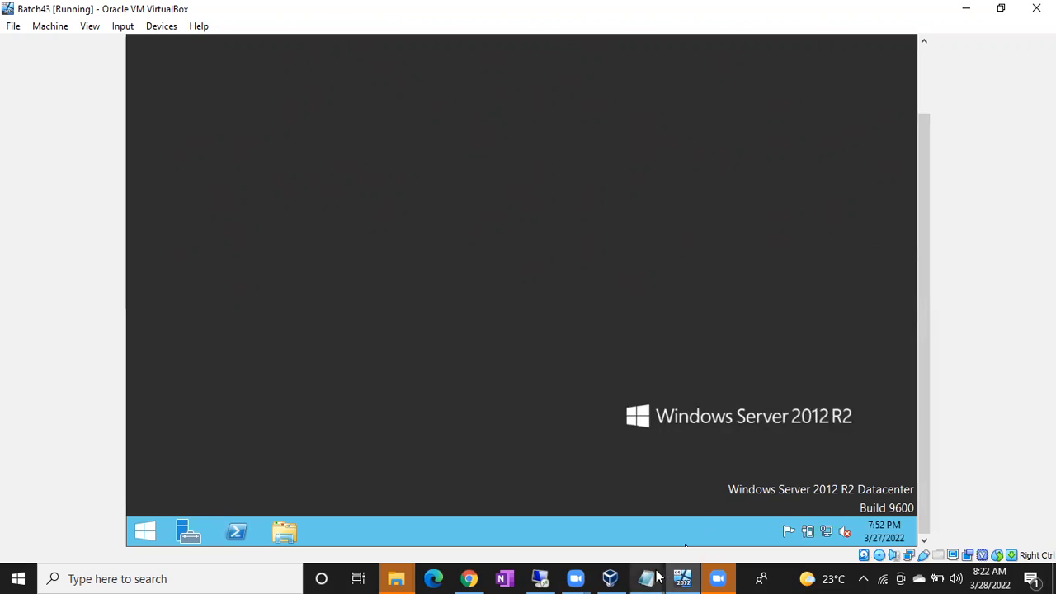
Step: Add a '2Network Settings' heading and a line about enabling Remote Connections from This PC properties
mouse_move(656, 576)
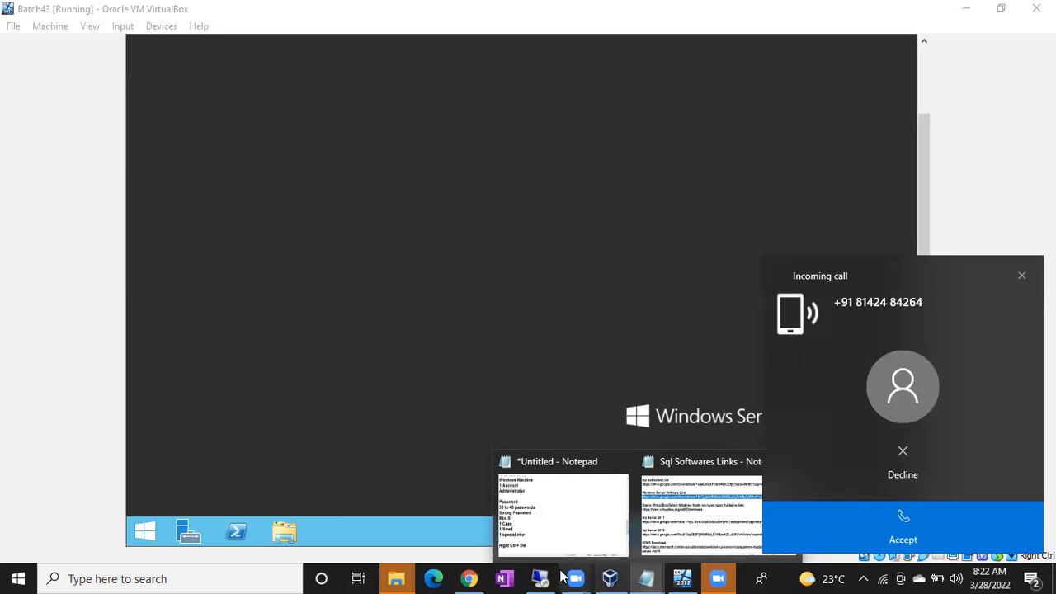
click(537, 535)
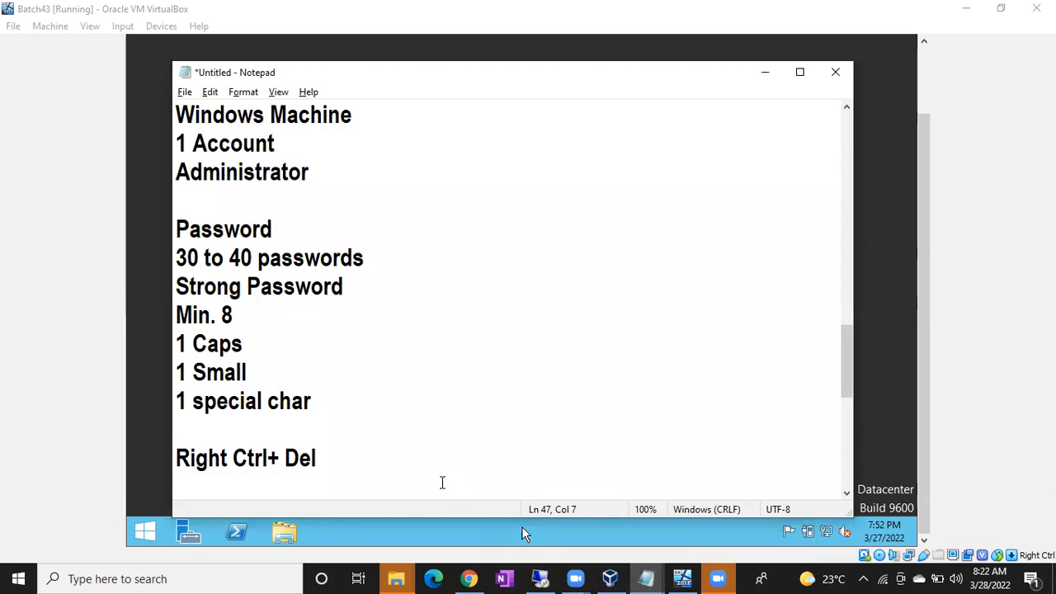
key(Down)
key(Down)
key(Down)
key(Down)
key(Down)
key(Down)
key(Down)
text(2)
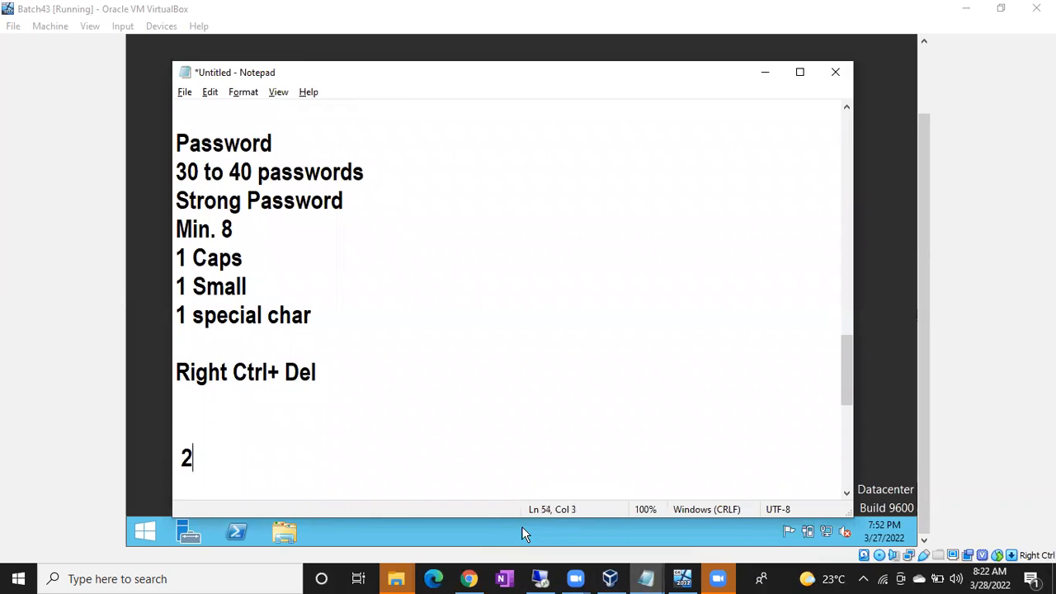
text(Network Settings)
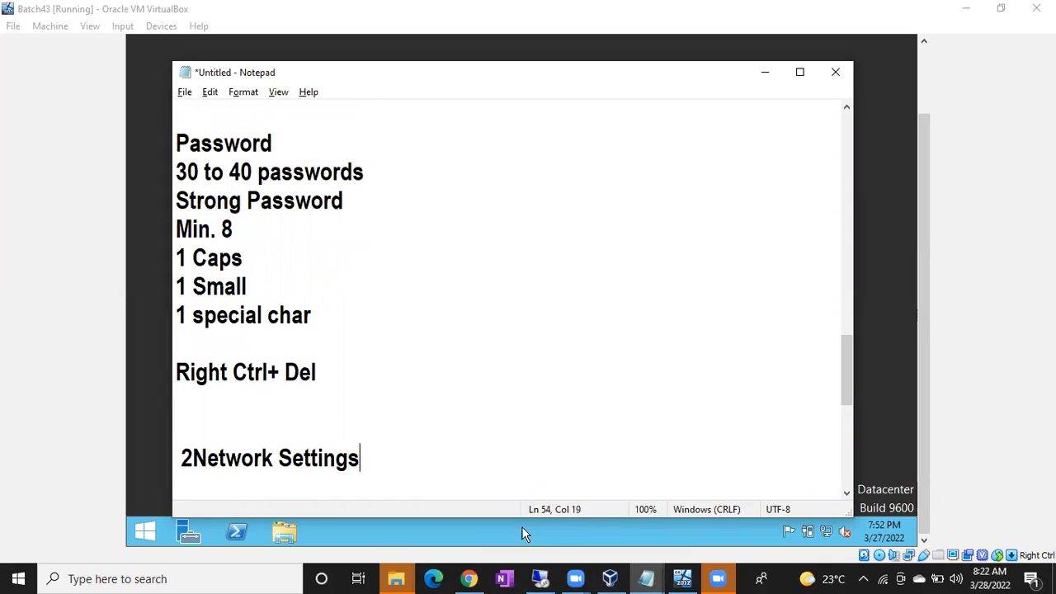
key(Return)
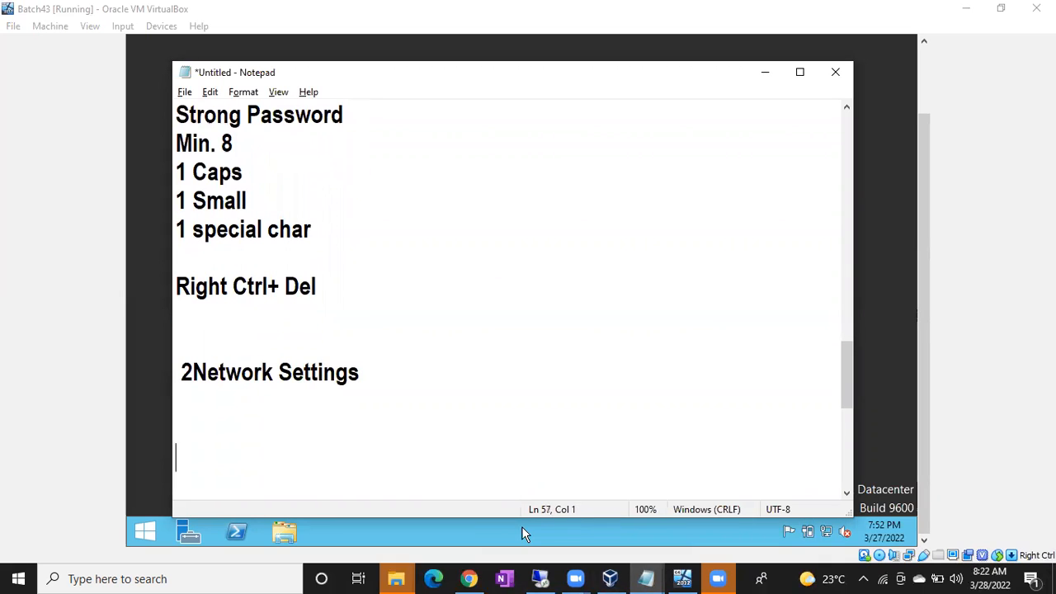
text(Enable the )
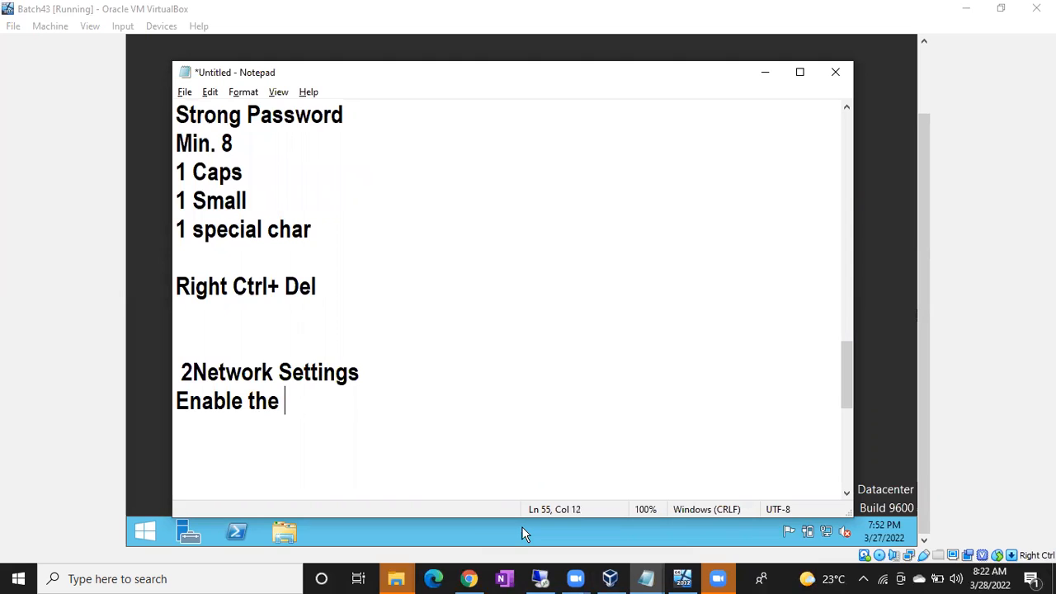
text(Remote Connec)
text(tions from )
text(you PC\)
key(BackSpace)
key(BackSpace)
key(BackSpace)
text(THis PC proterties)
key(Return)
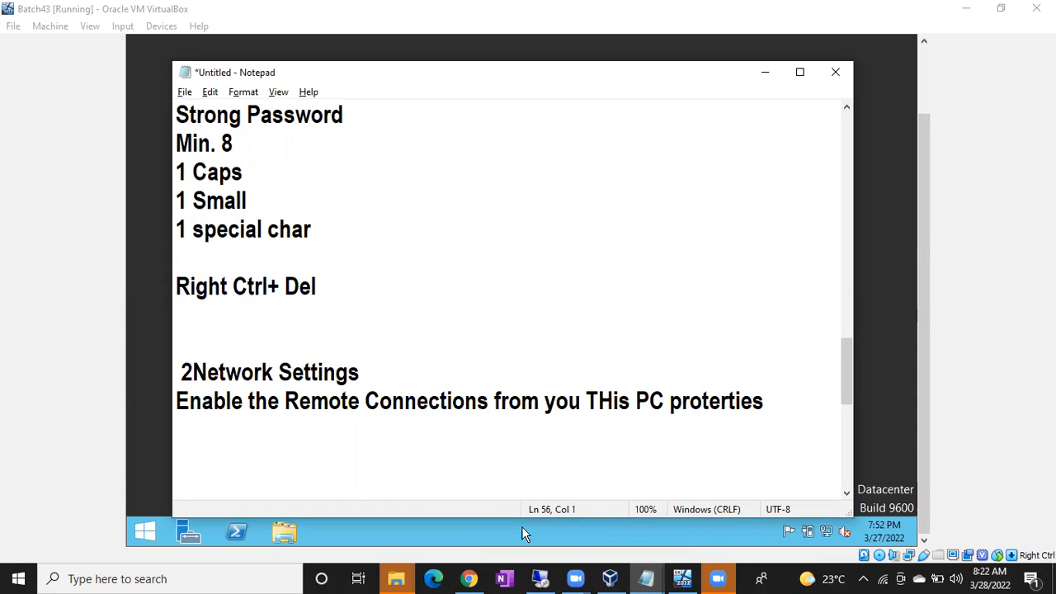
Step: Prefix that line with 'Step1:' and add 'Step2: Enable the NEtwork settings from Oracle VM Manger'
key(Up)
text(Step)
text(1:)
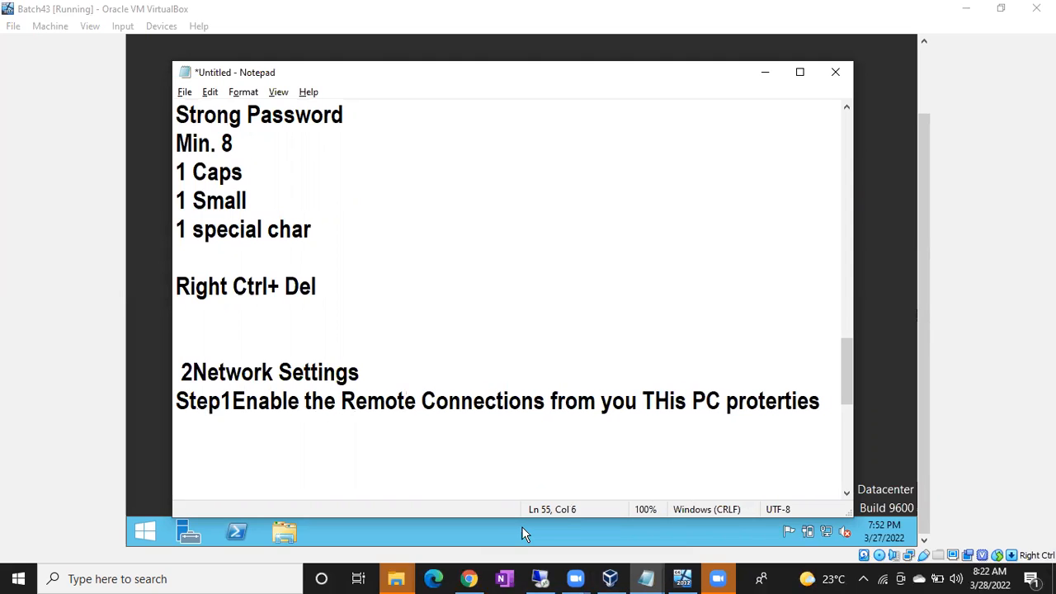
key(End)
key(Return)
text(Ste)
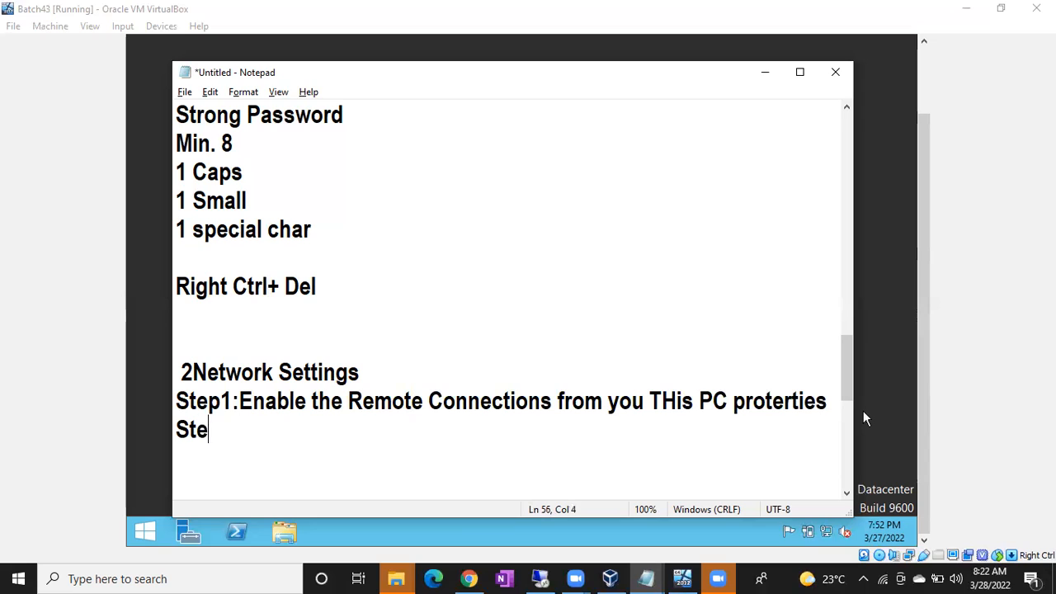
text(p2: En)
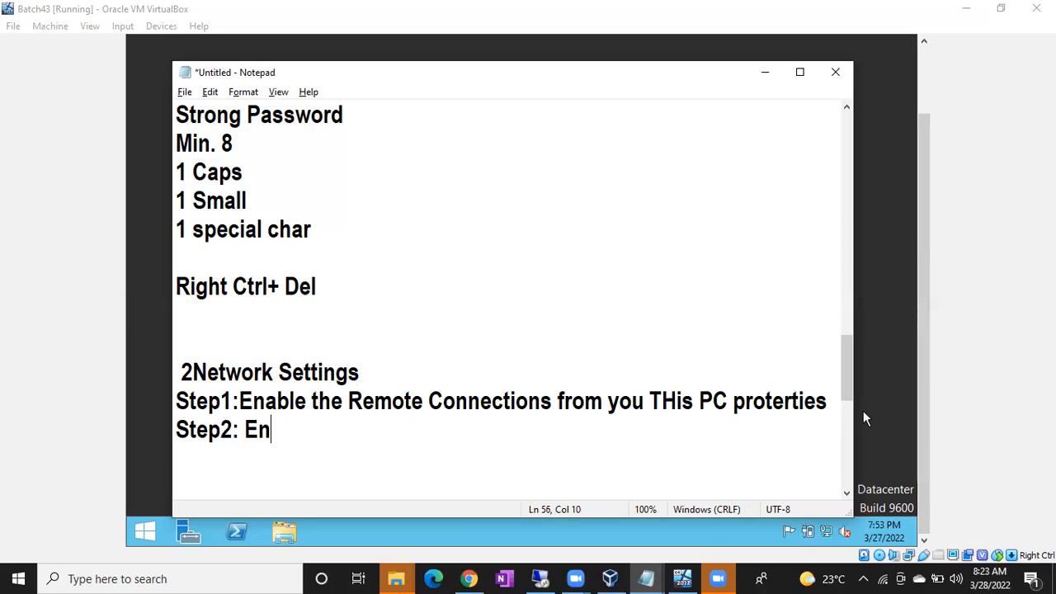
text(able the NEtwo)
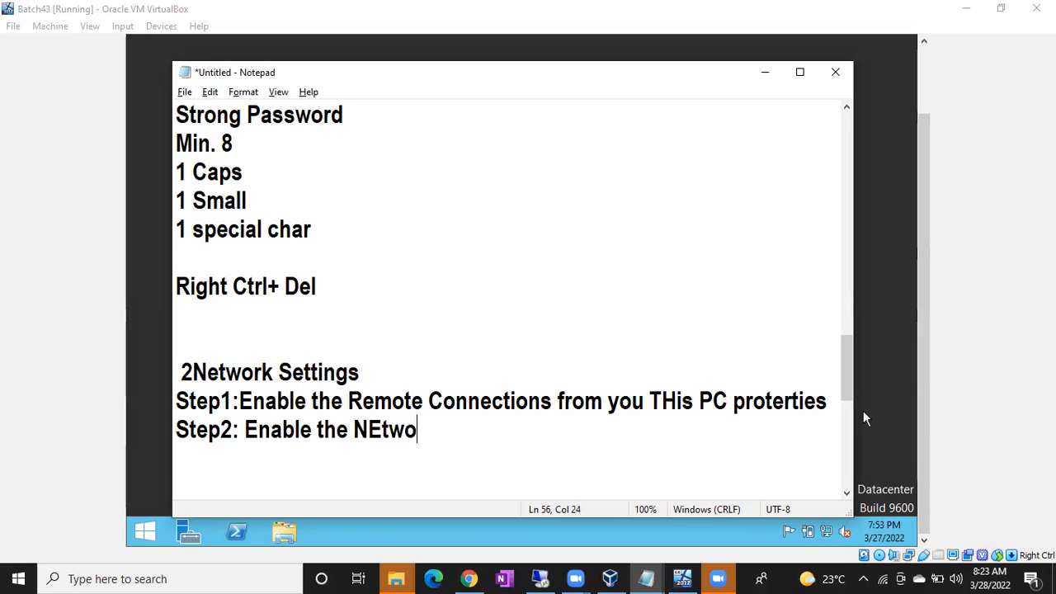
text(rk settings f)
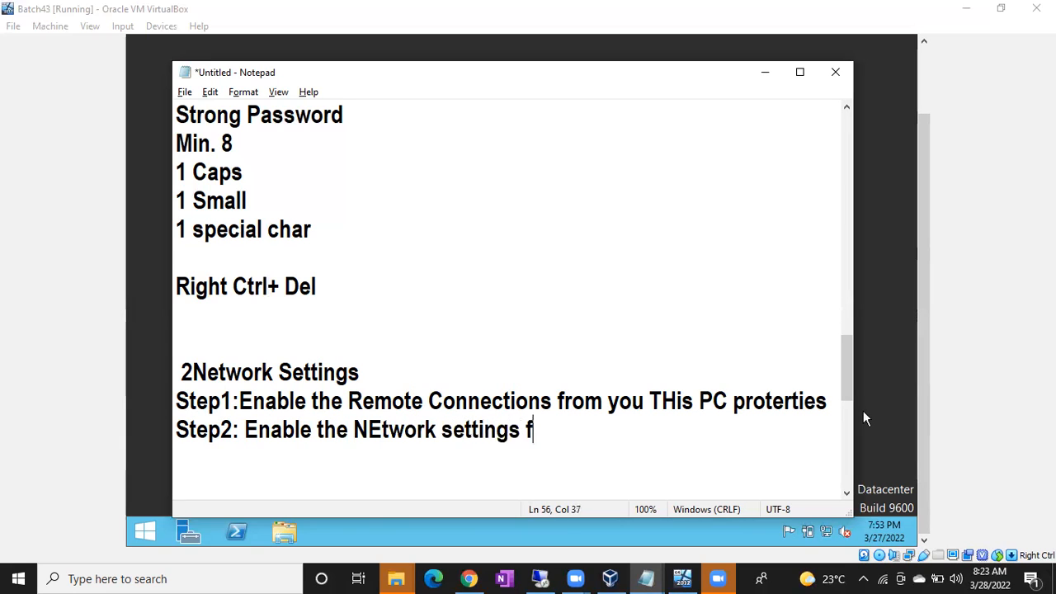
text(rom Oracle VM )
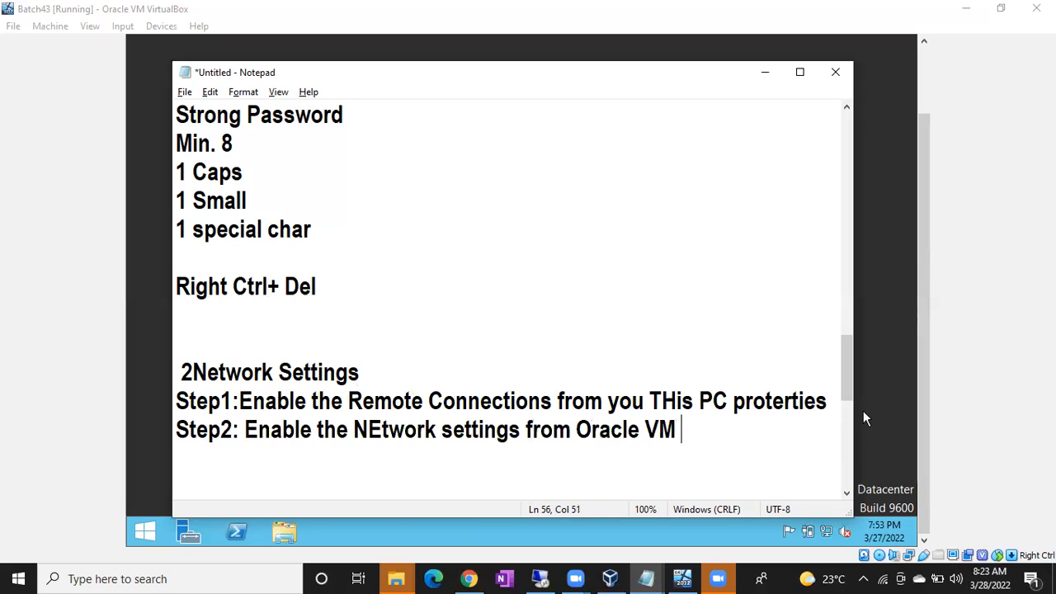
text(Manger)
key(Return)
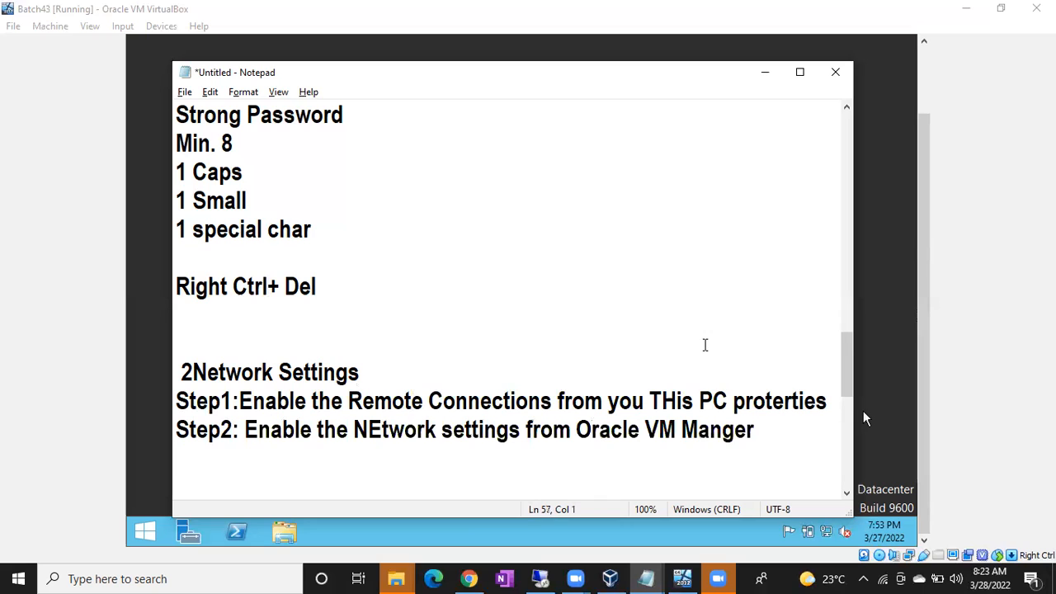
drag(294, 402, 693, 404)
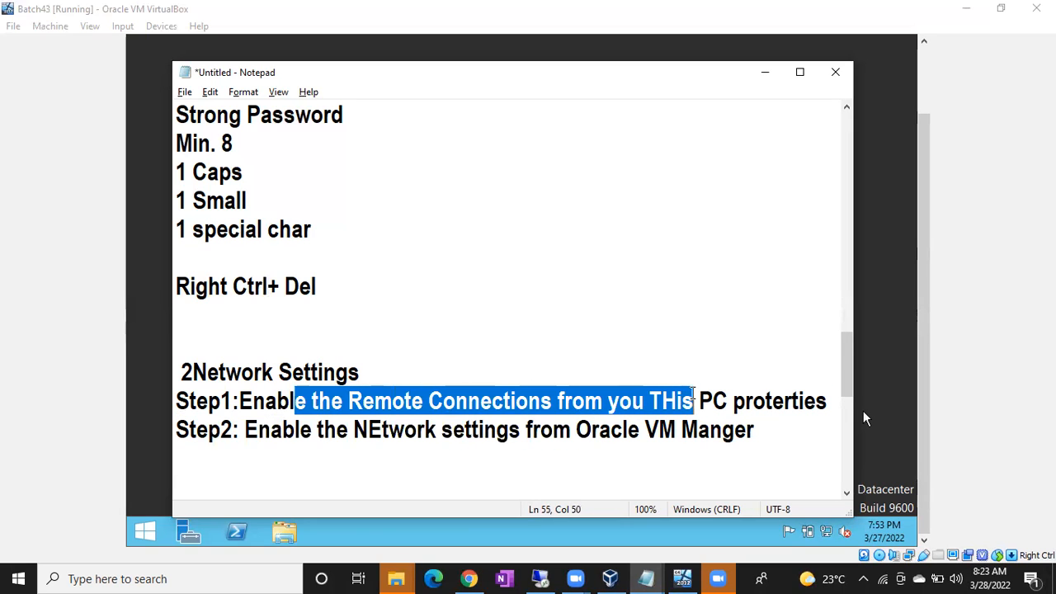
click(868, 310)
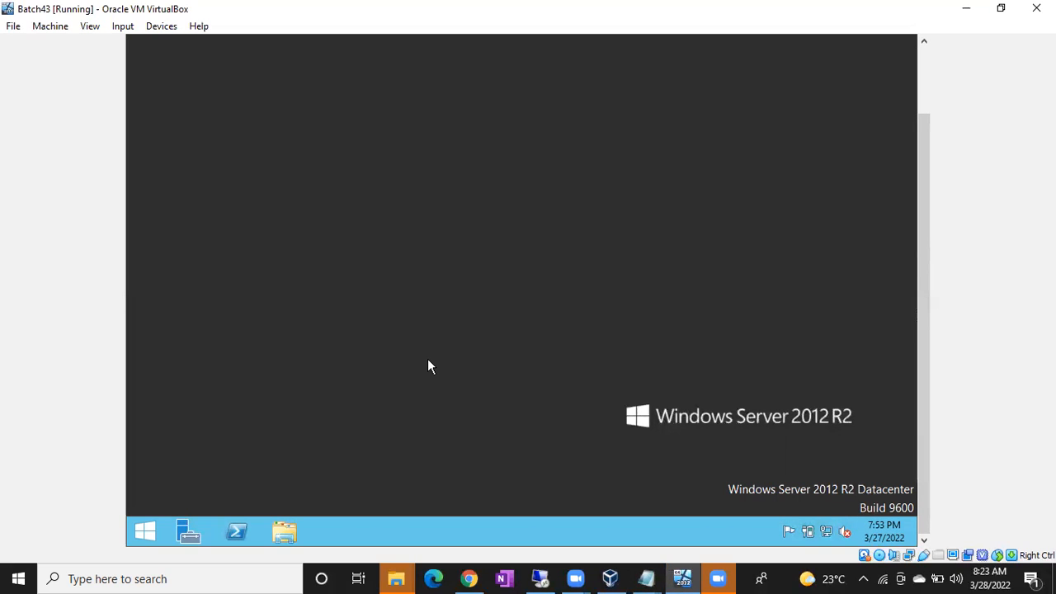
Step: Allow Remote Desktop connections to the server through This PC properties, accepting the firewall exception
click(284, 531)
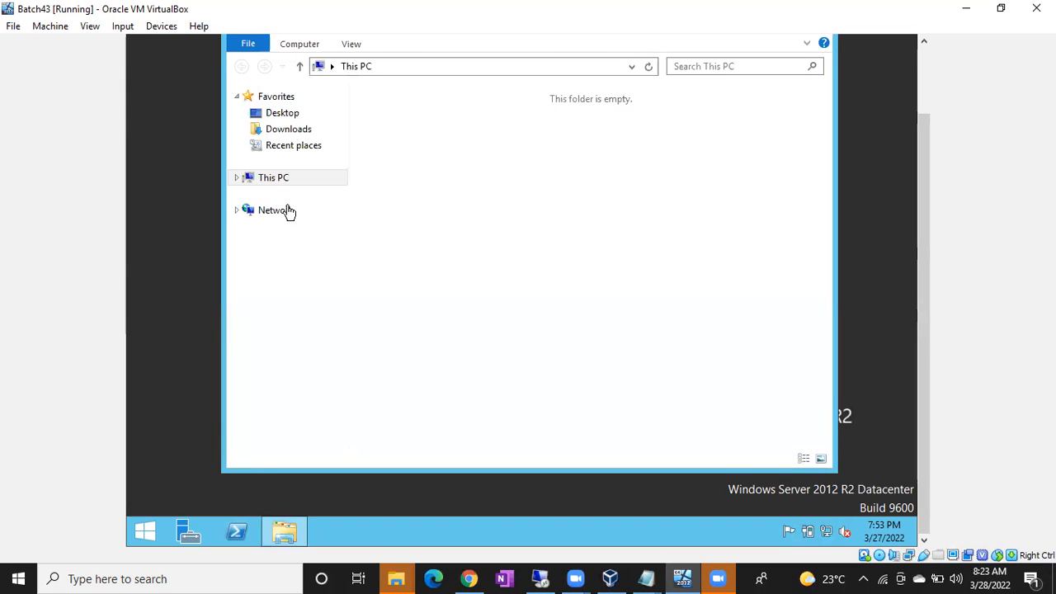
right_click(272, 180)
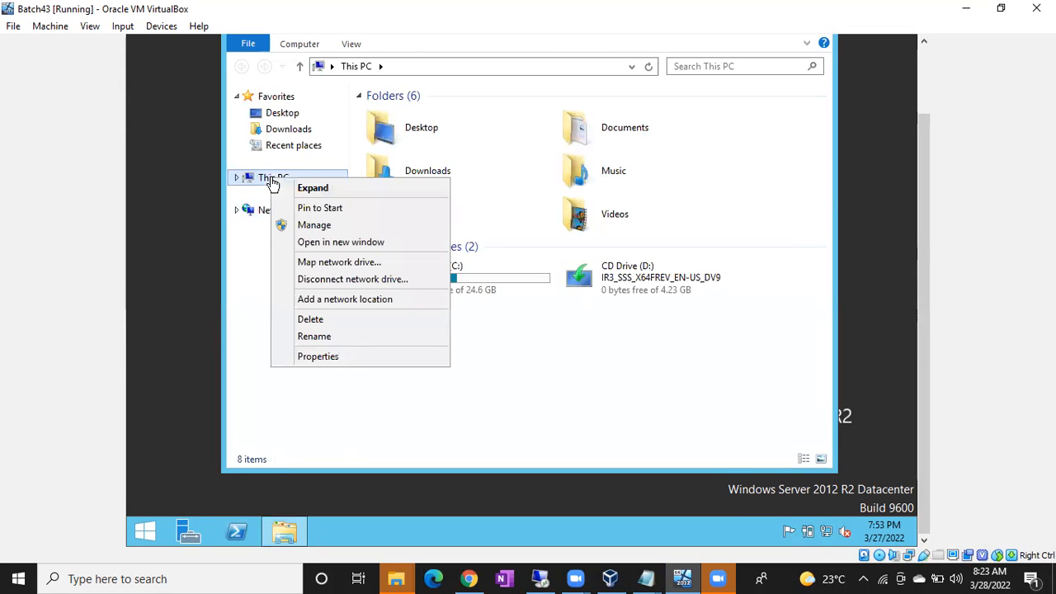
click(329, 364)
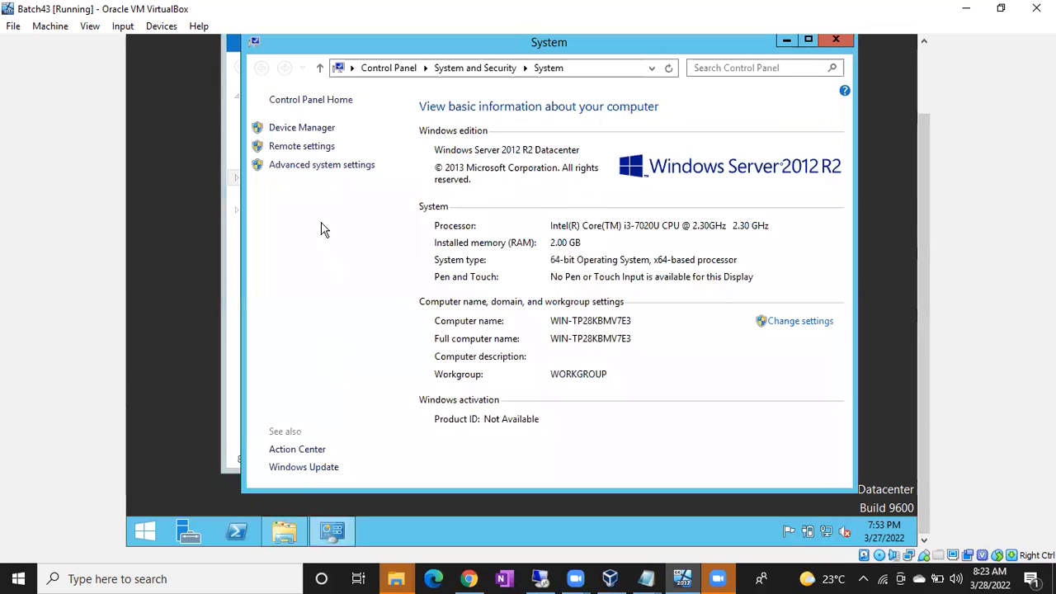
click(300, 148)
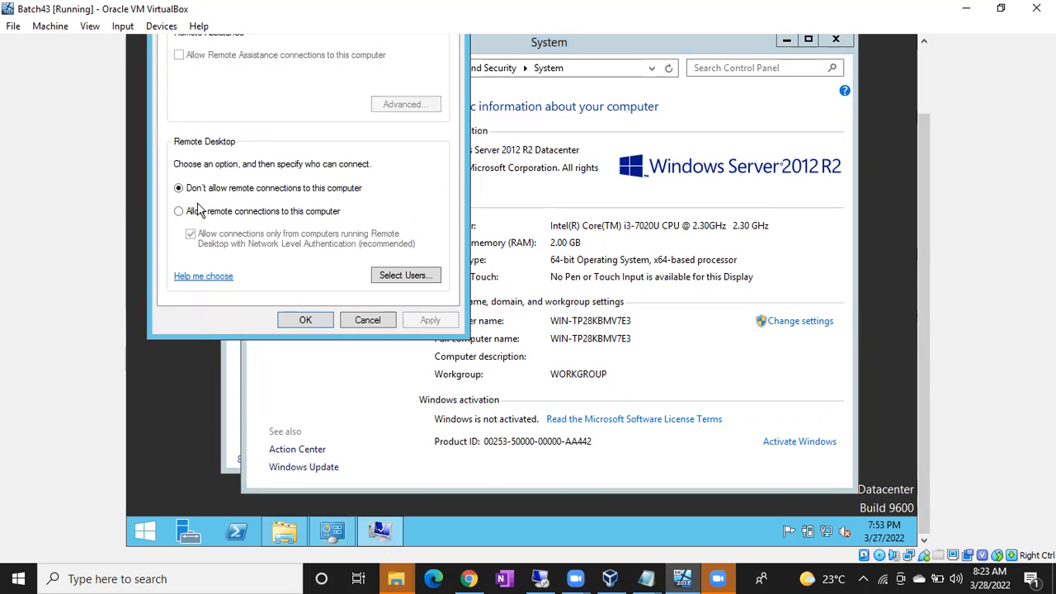
click(178, 212)
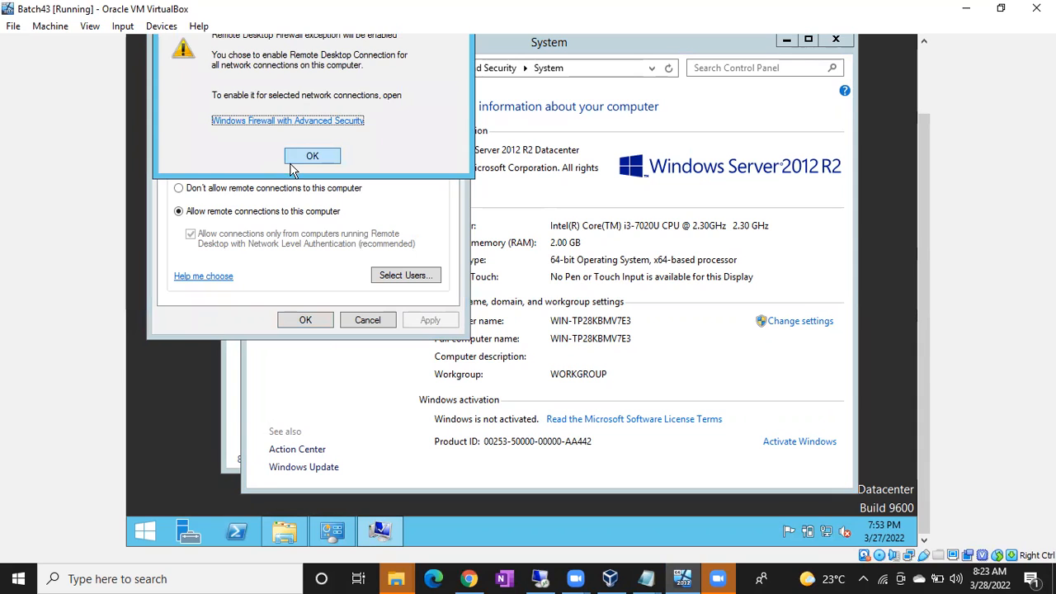
click(298, 161)
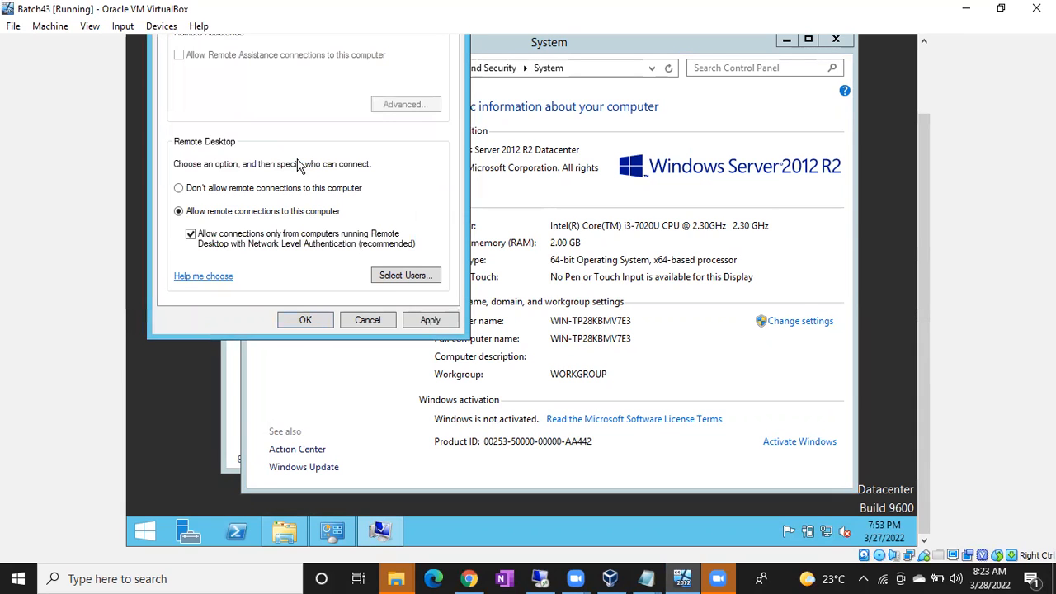
click(429, 320)
click(312, 324)
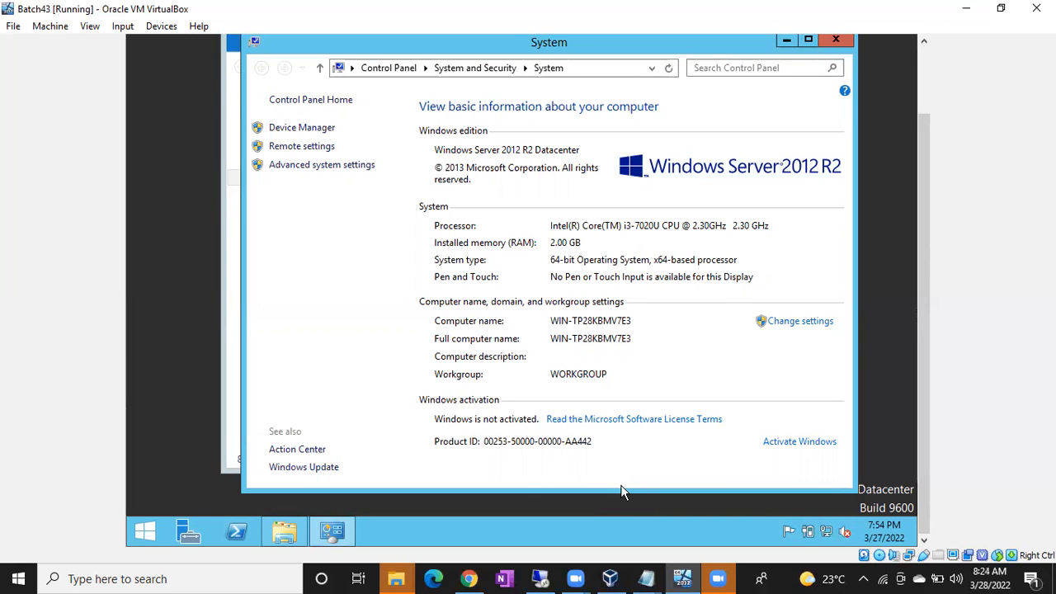
Step: Attach Batch43's network adapter as a Bridged Adapter on the Intel wireless card
click(611, 576)
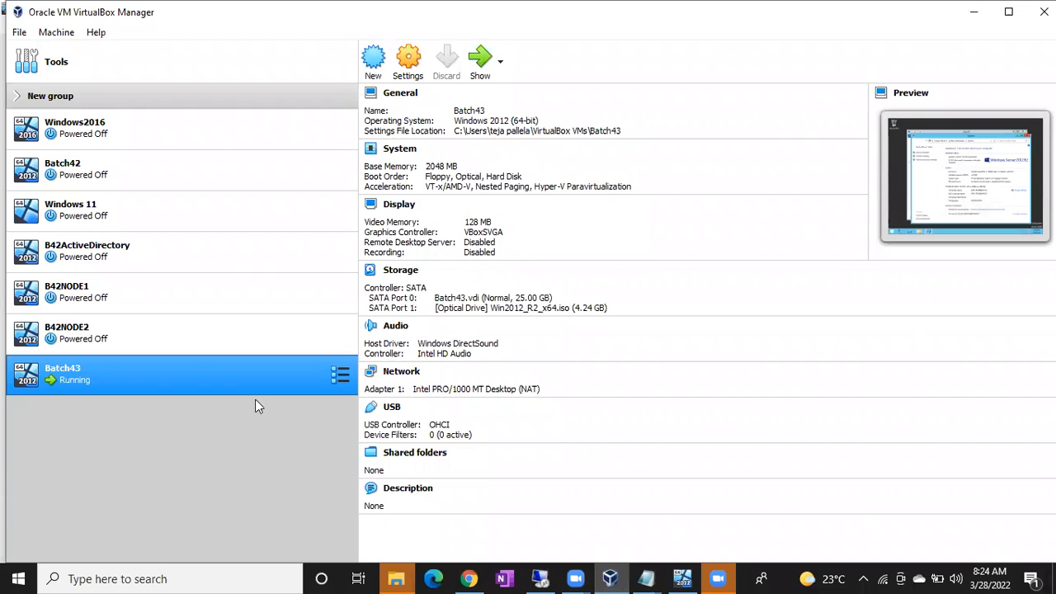
right_click(192, 381)
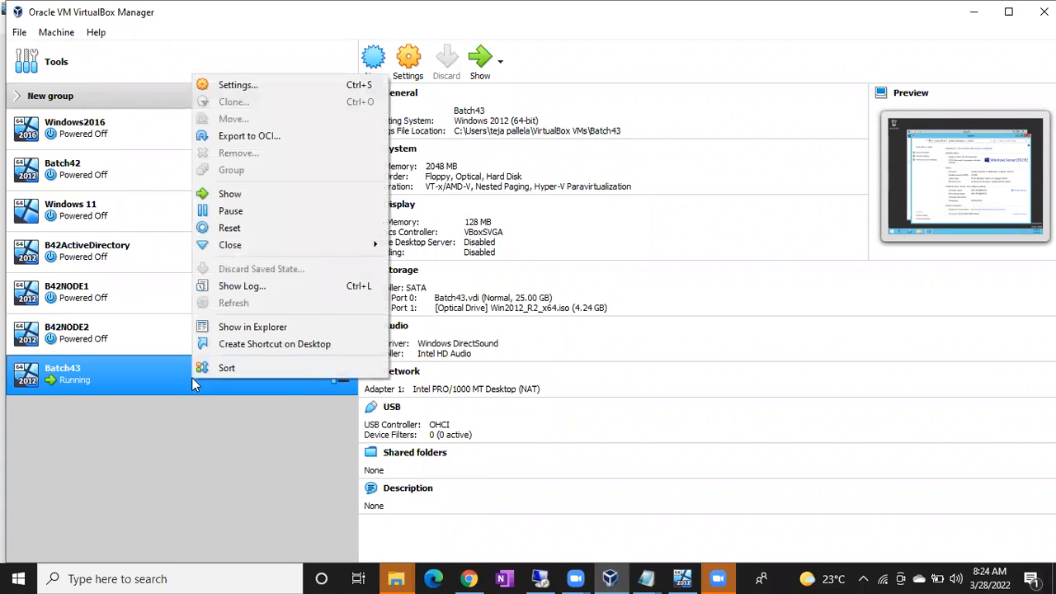
click(249, 86)
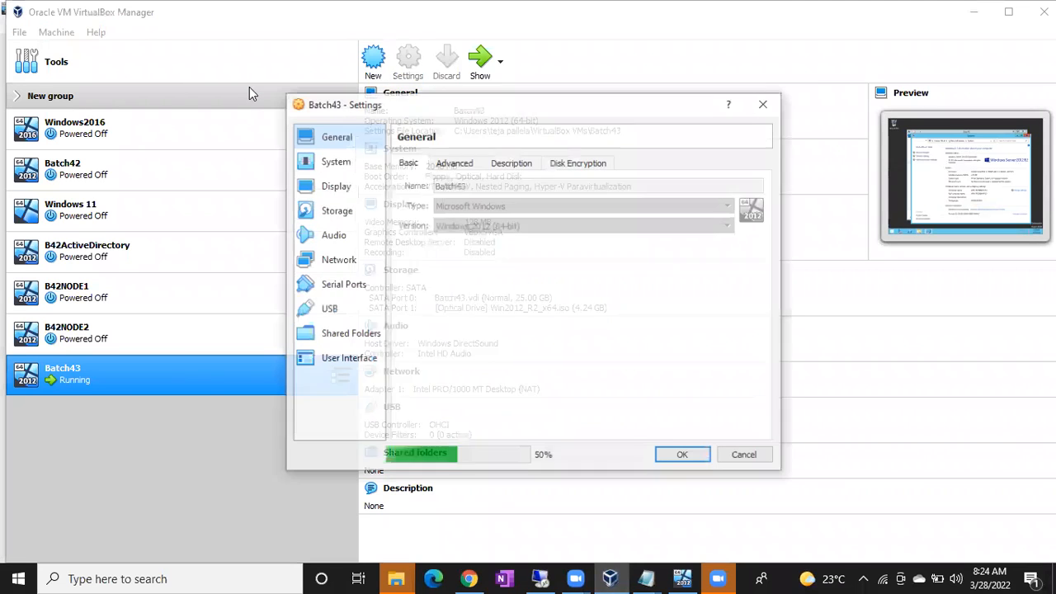
click(331, 261)
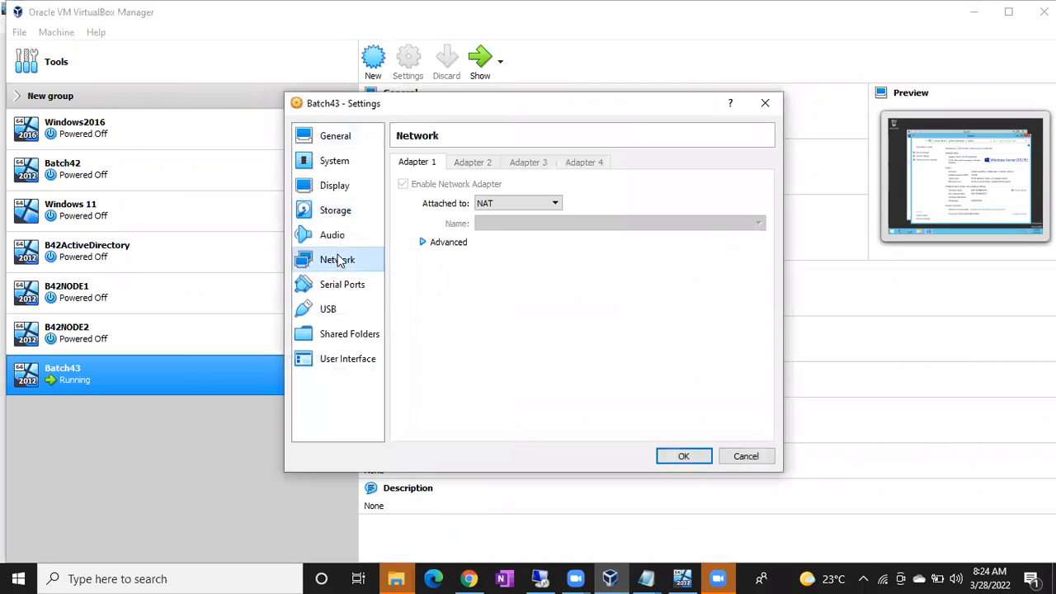
click(506, 206)
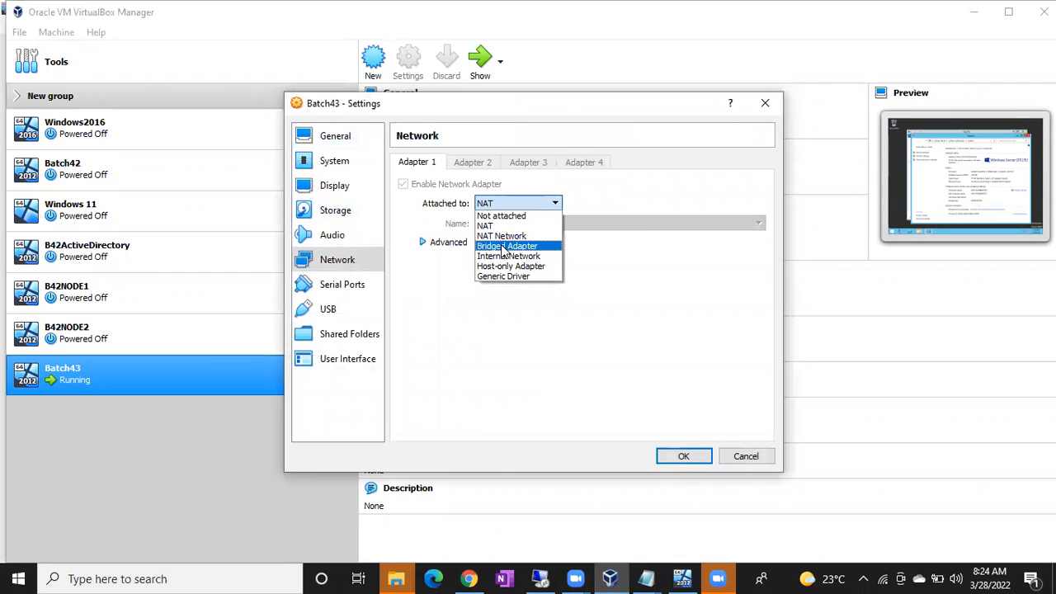
click(504, 247)
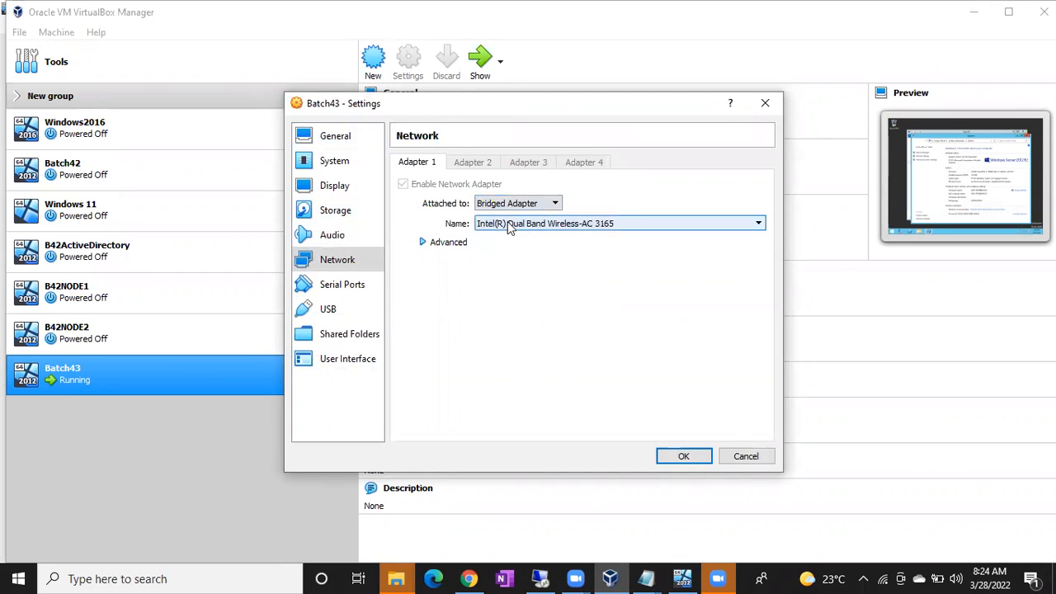
click(528, 221)
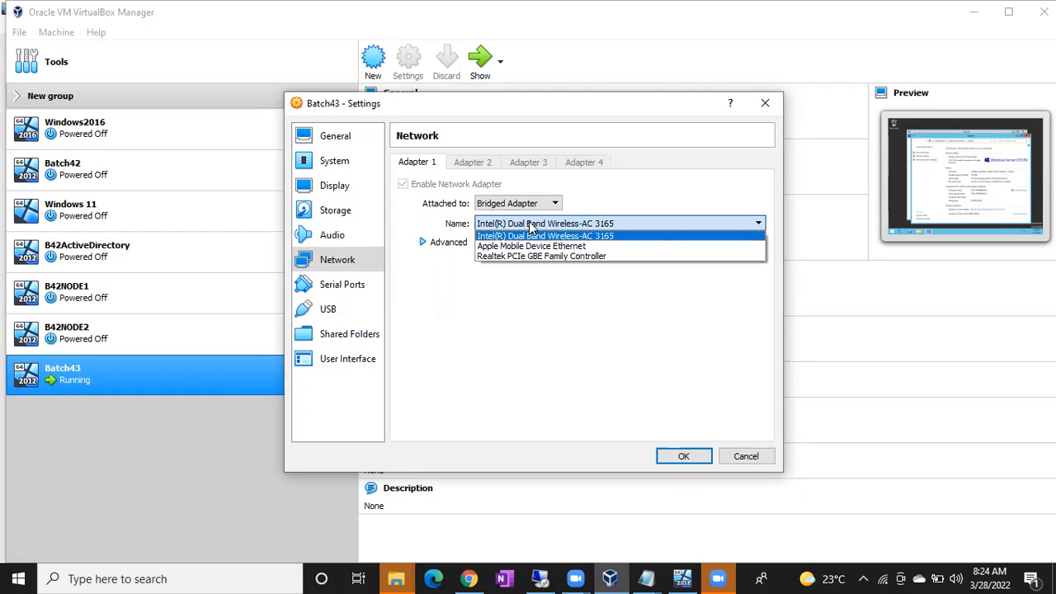
click(530, 224)
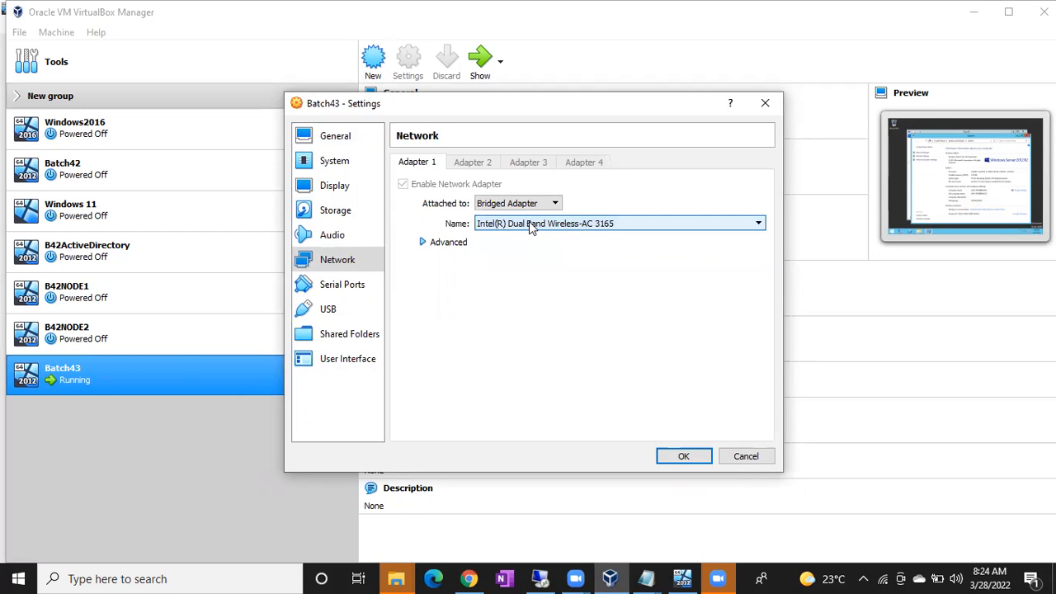
Step: Set the adapter's Promiscuous Mode to Allow All and save the settings
click(424, 243)
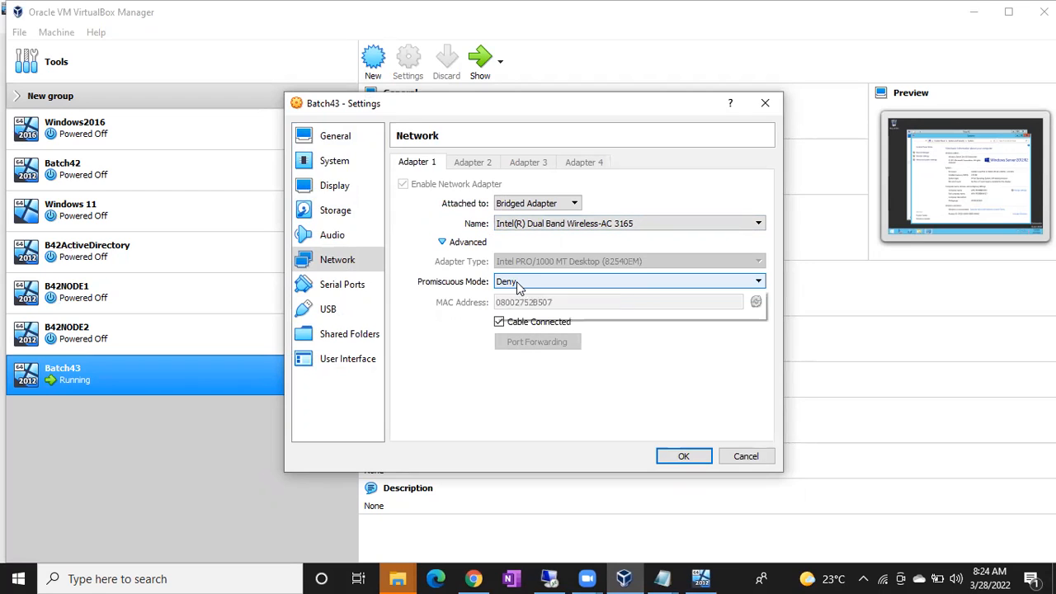
click(517, 284)
click(519, 316)
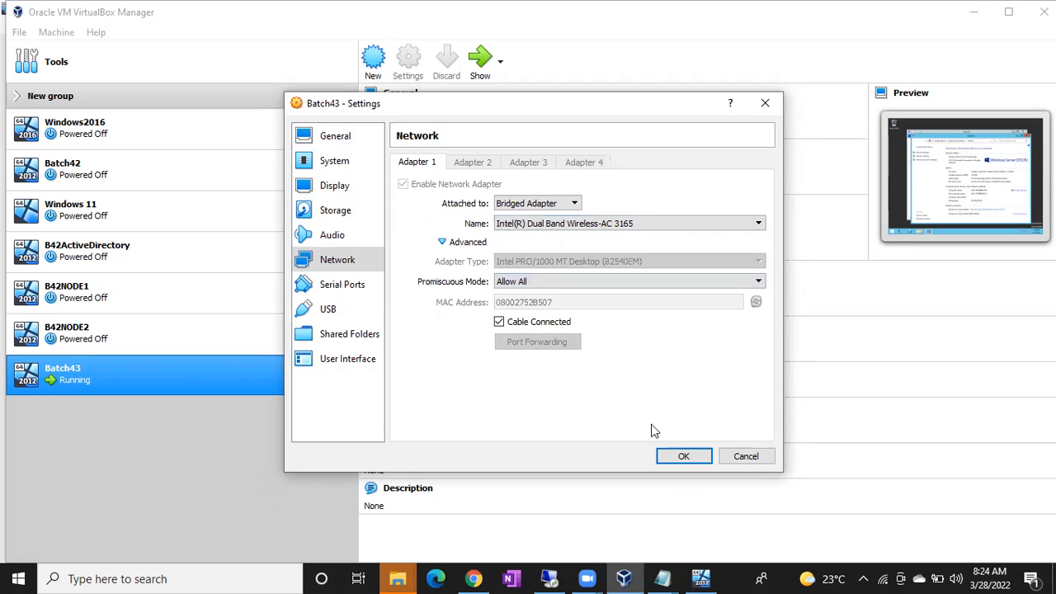
click(677, 455)
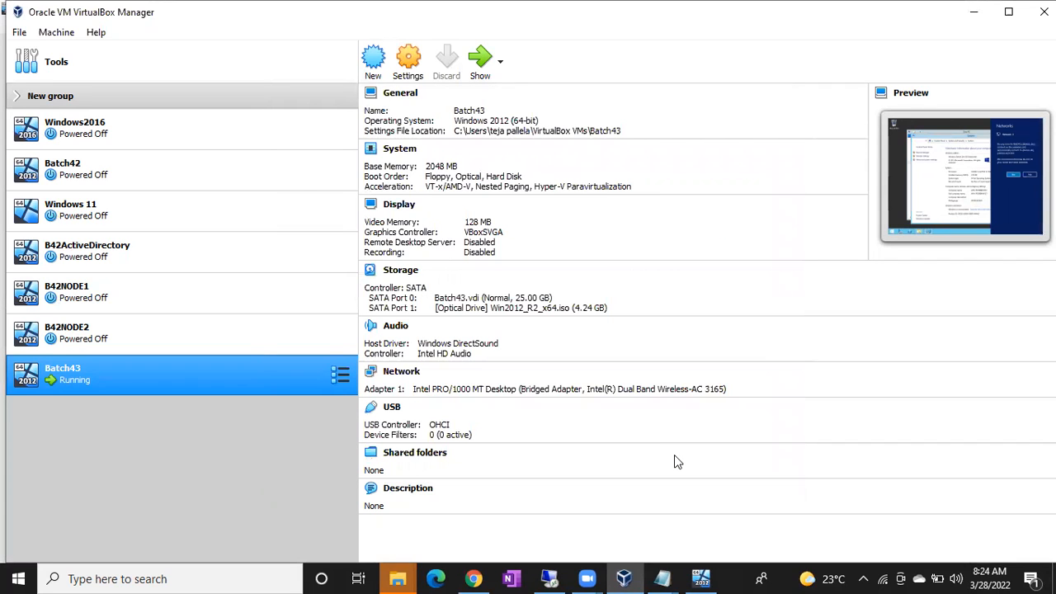
Step: Turn on network discovery in the guest and minimize the System and This PC windows
click(701, 579)
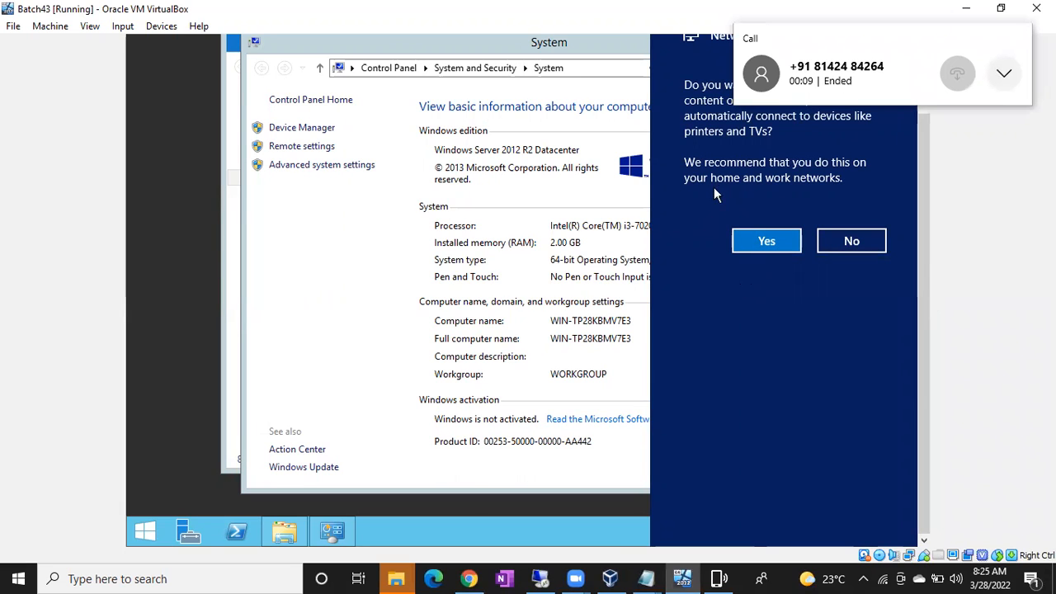
click(768, 240)
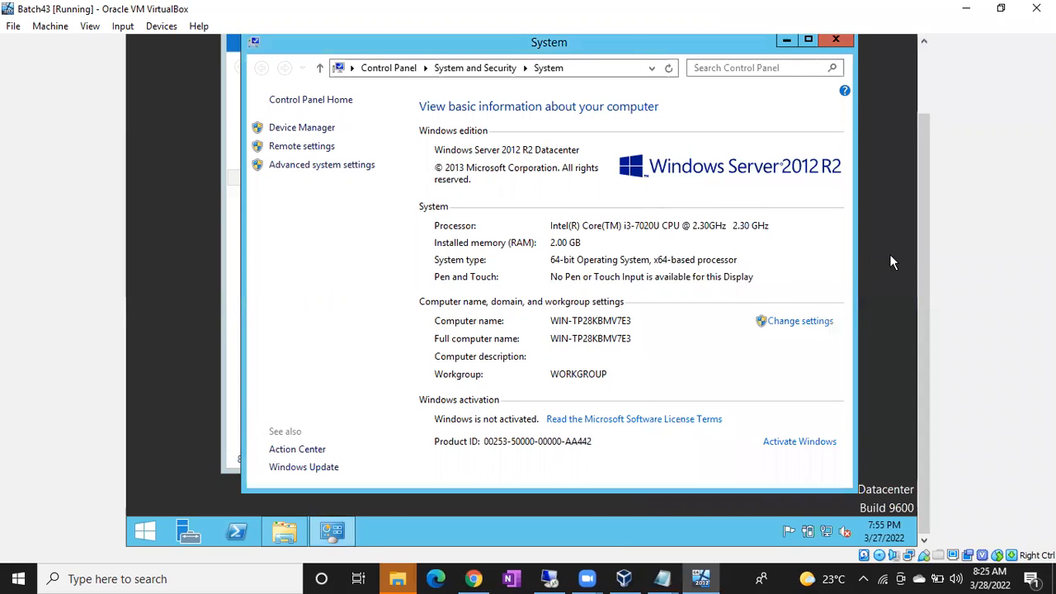
drag(924, 247, 924, 191)
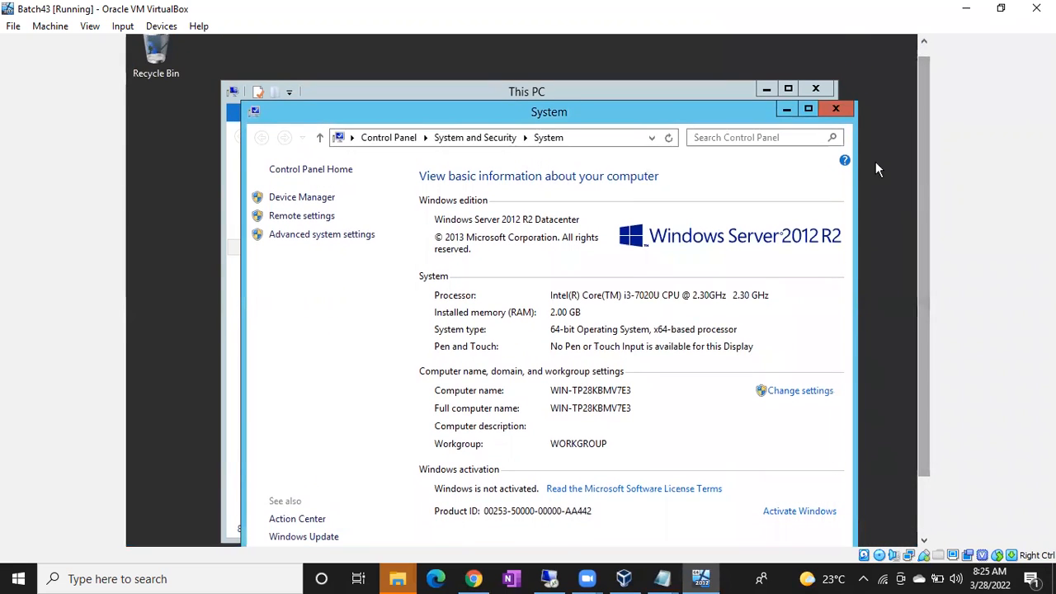
click(787, 109)
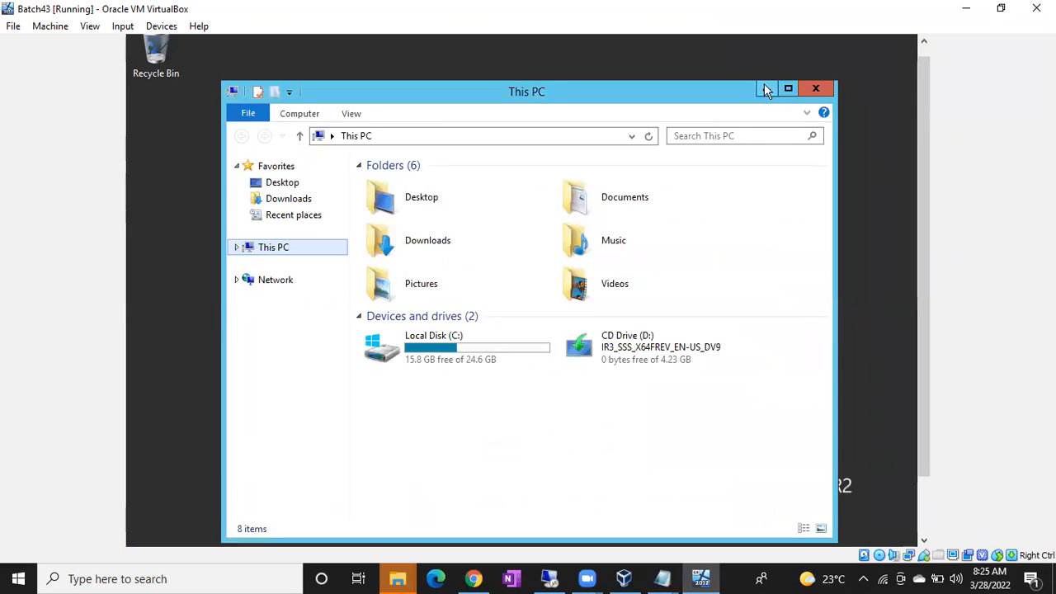
click(764, 91)
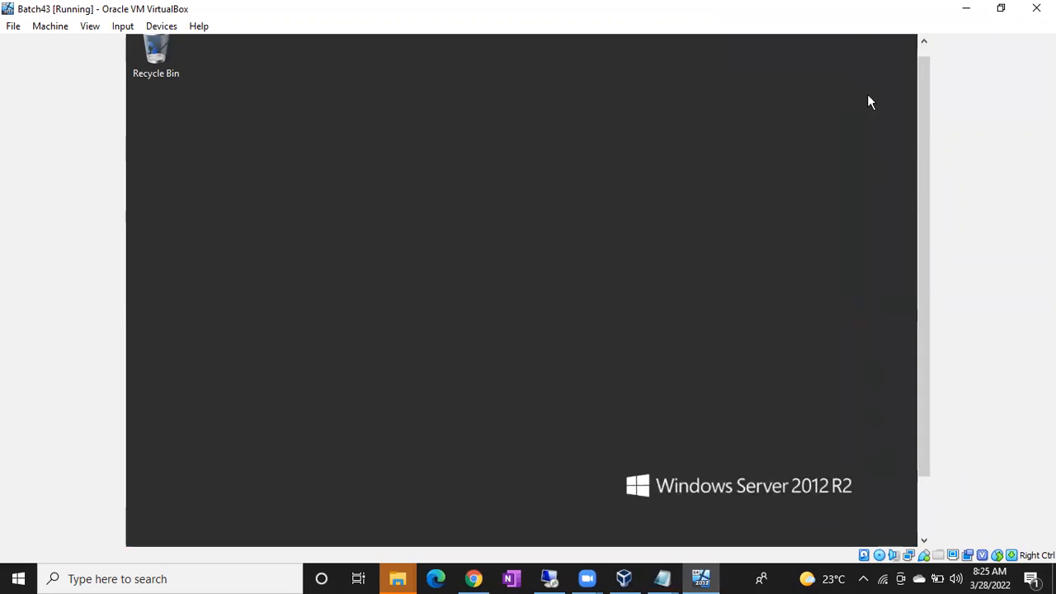
mouse_move(923, 118)
mouse_down()
mouse_move(924, 179)
mouse_move(923, 112)
mouse_up()
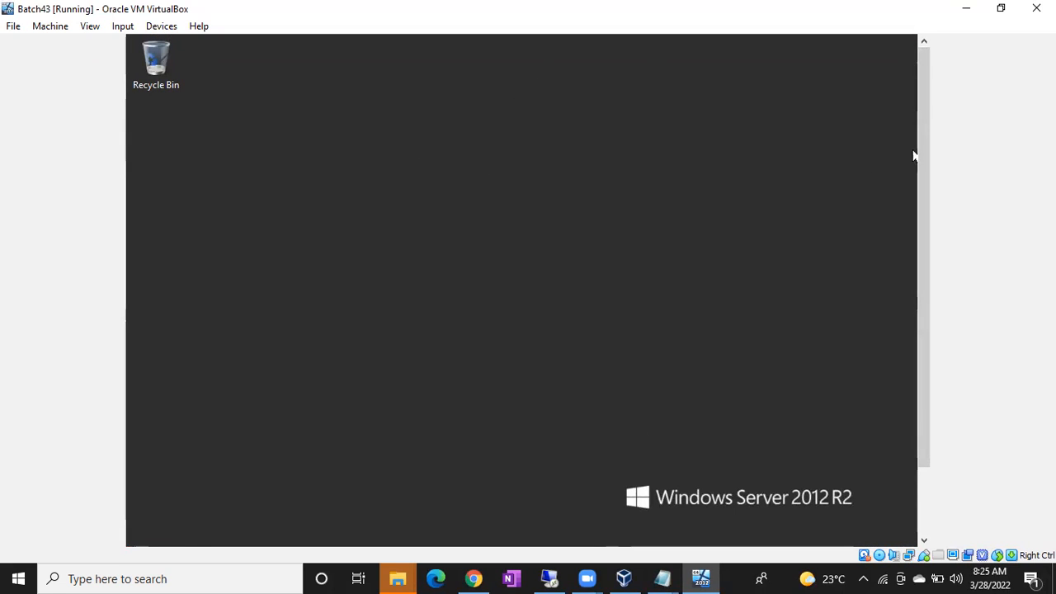
drag(922, 164, 937, 275)
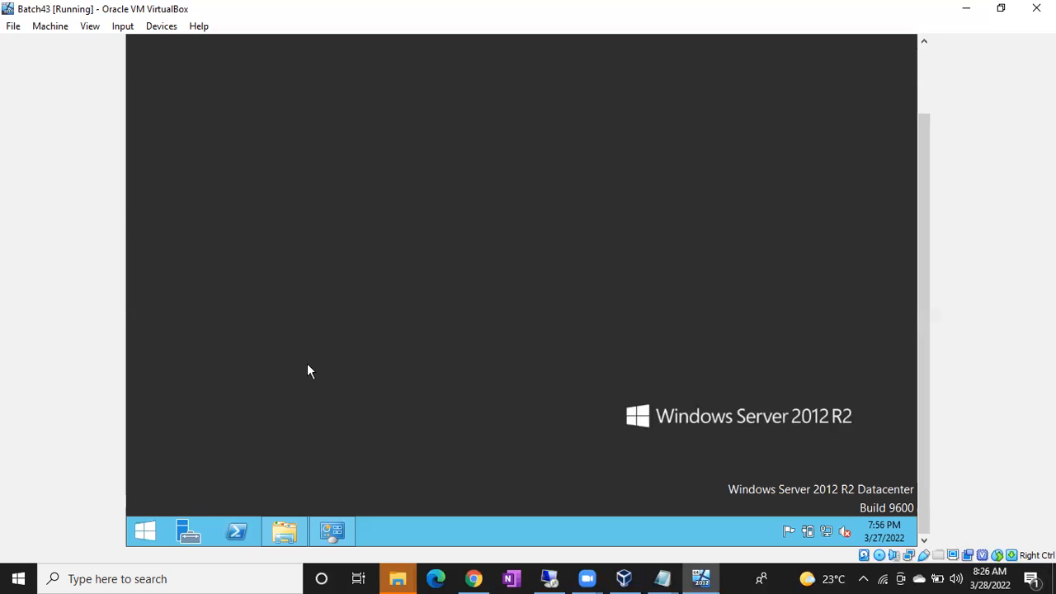
Step: Review the Step1/Step2 network notes in Notepad, then bring up the Batch 43 diagram in Chrome
click(665, 577)
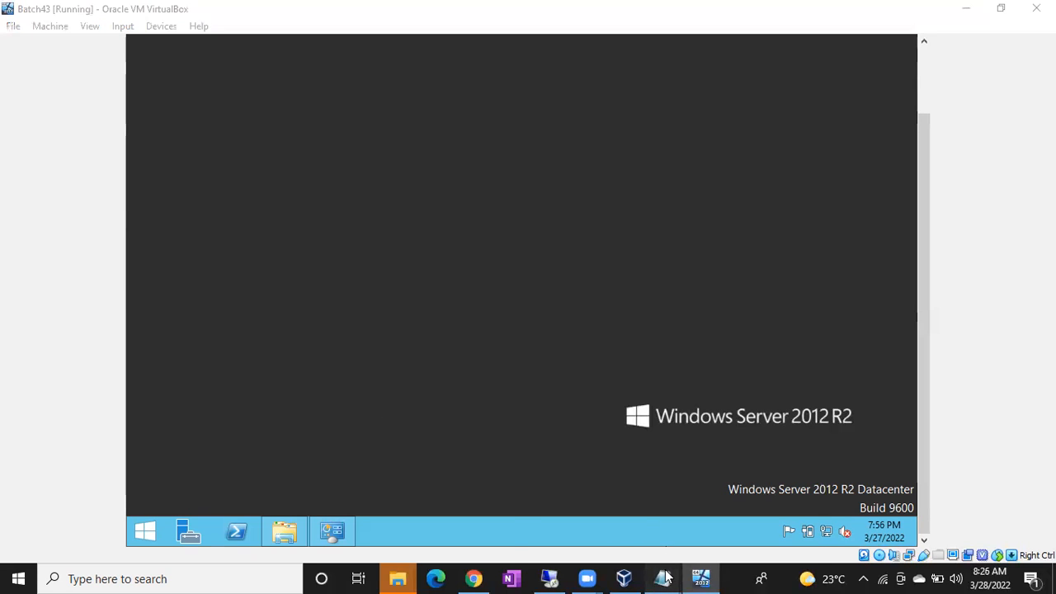
click(580, 523)
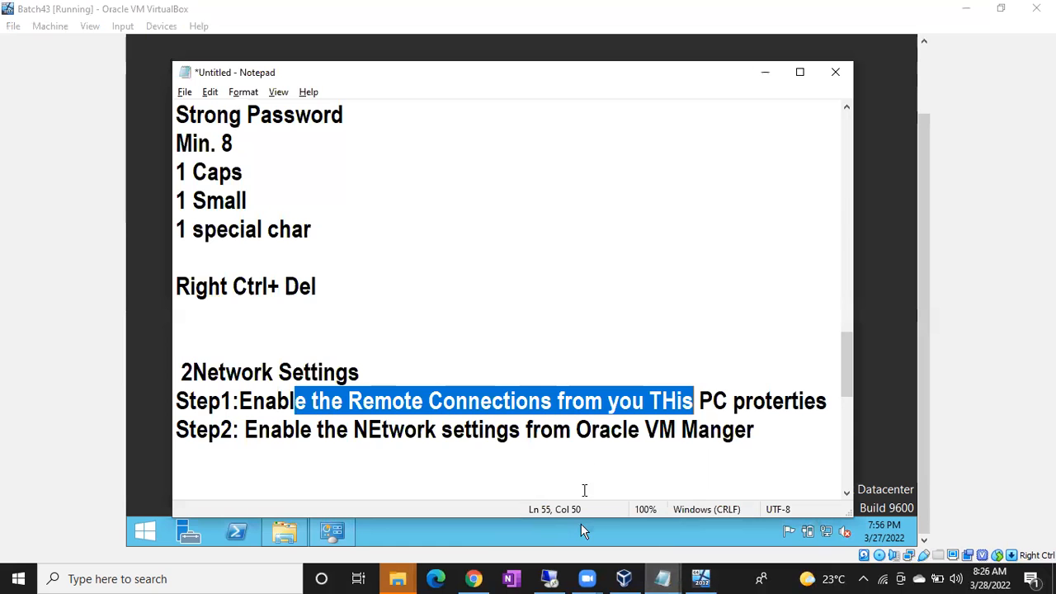
click(773, 431)
click(581, 524)
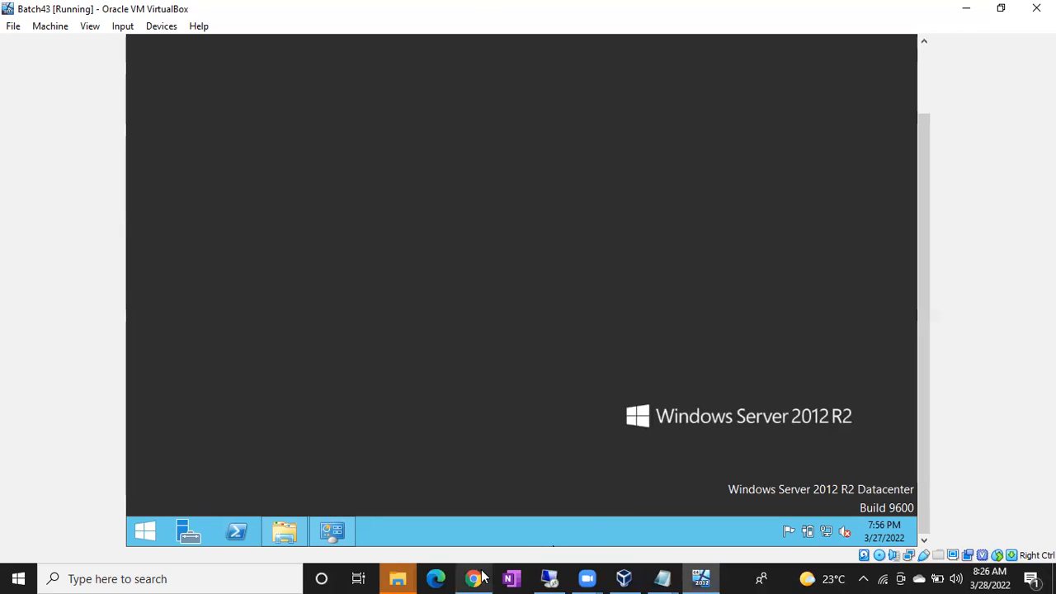
click(484, 578)
scroll(448, 473, down, 3)
scroll(448, 473, up, 2)
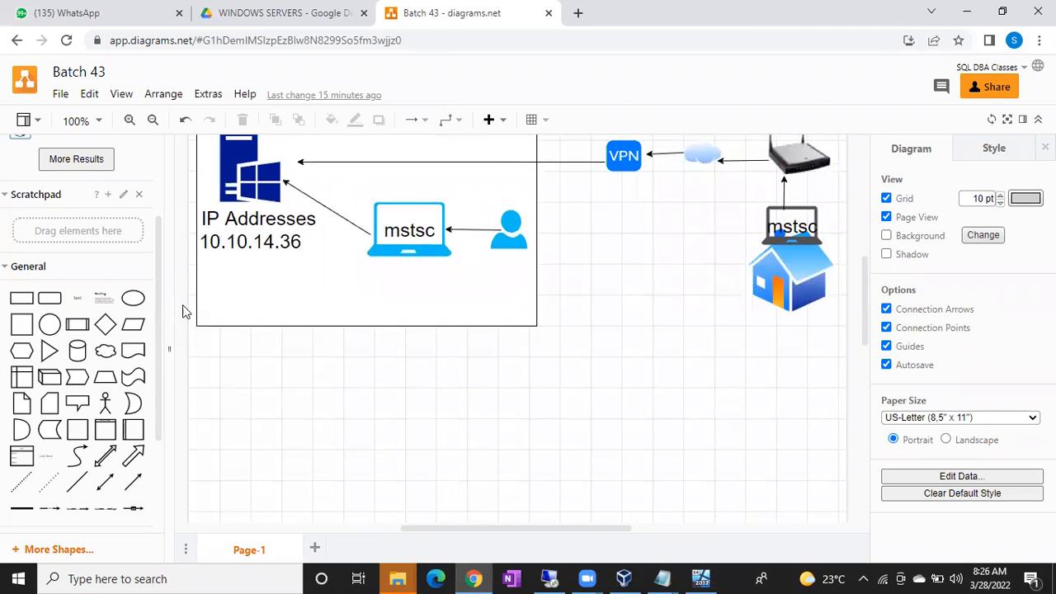
Step: Insert a laptop shape found by searching 'laptop' and position it beneath the server box
scroll(101, 288, up, 3)
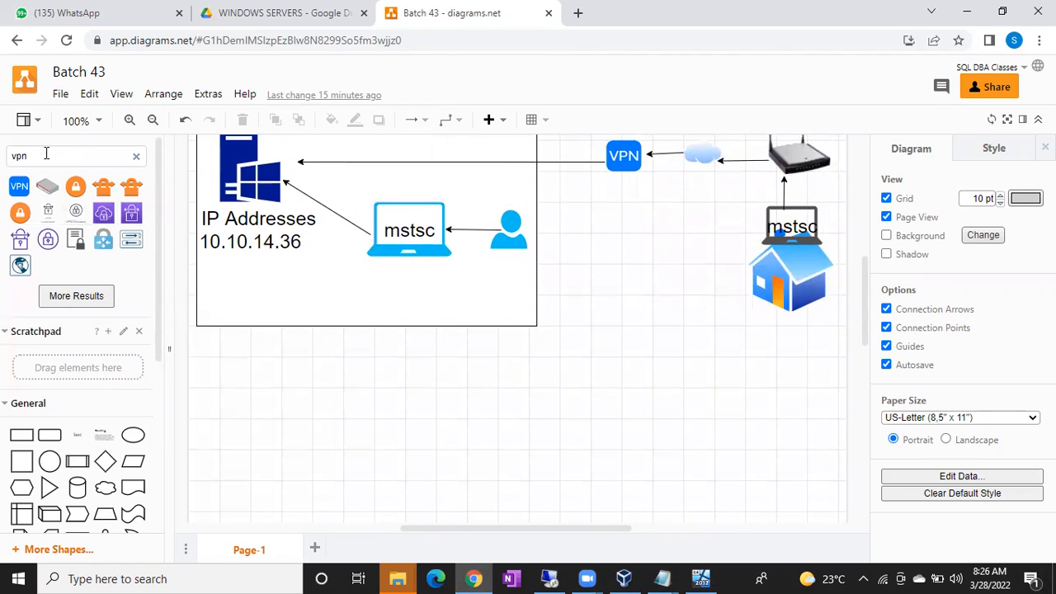
click(401, 216)
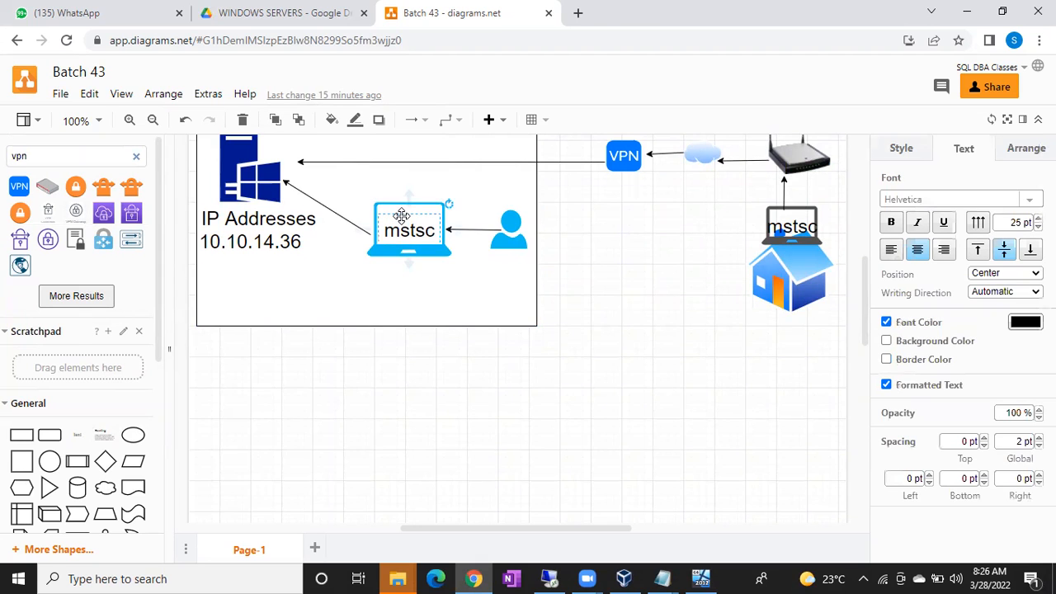
scroll(401, 215, up, 1)
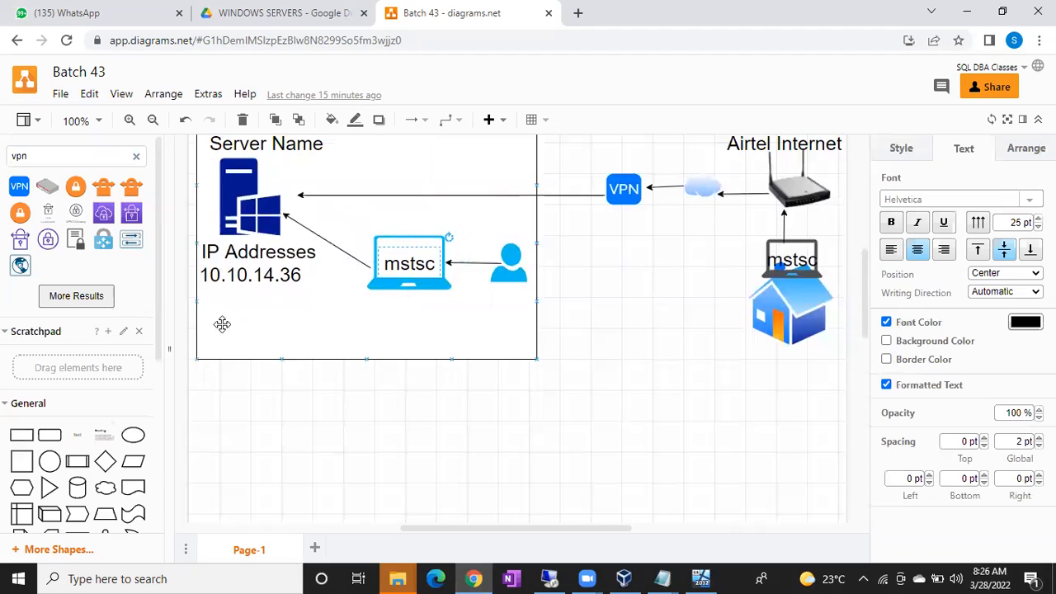
double_click(66, 156)
text(laptop)
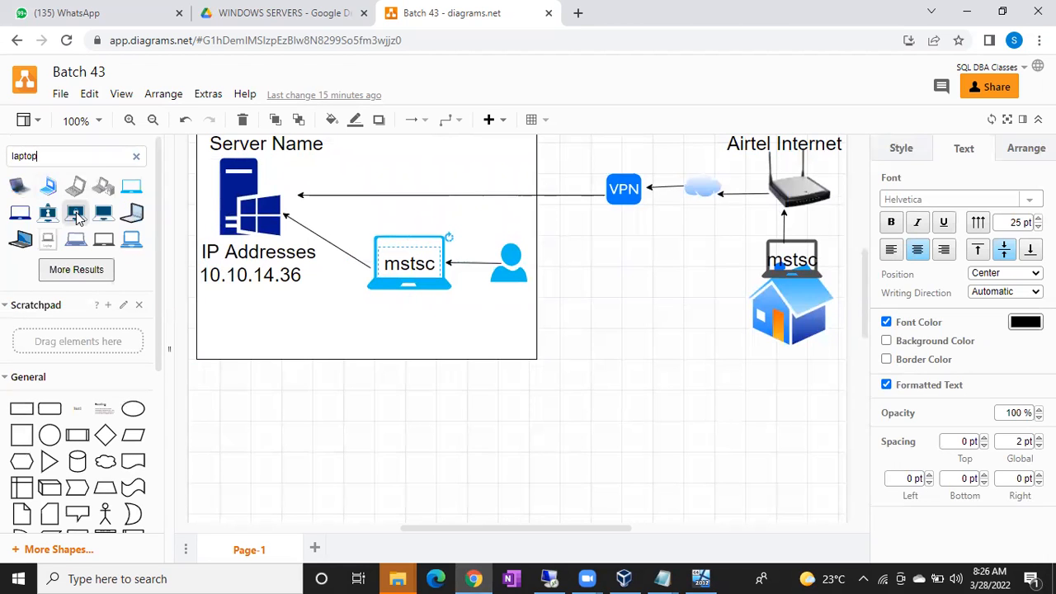
click(104, 239)
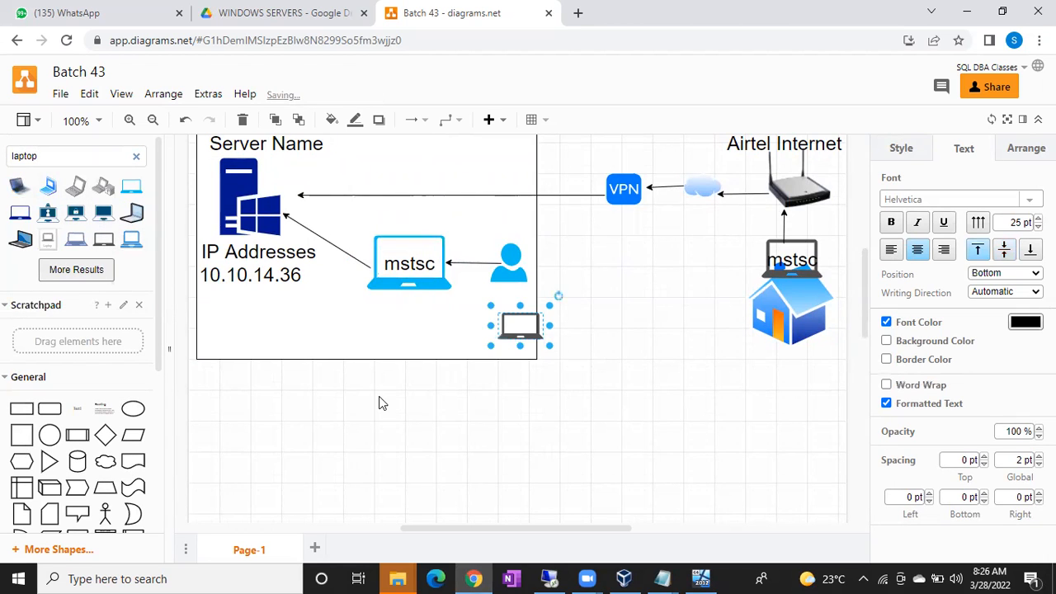
scroll(379, 396, down, 5)
scroll(528, 247, up, 1)
drag(516, 168, 534, 490)
drag(429, 379, 355, 305)
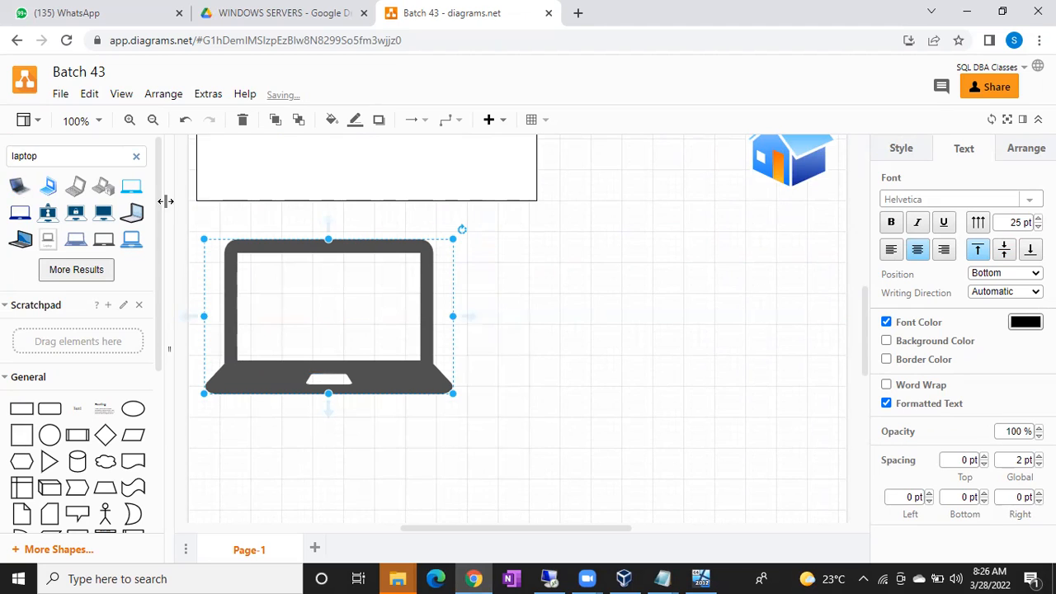
drag(41, 155, 2, 158)
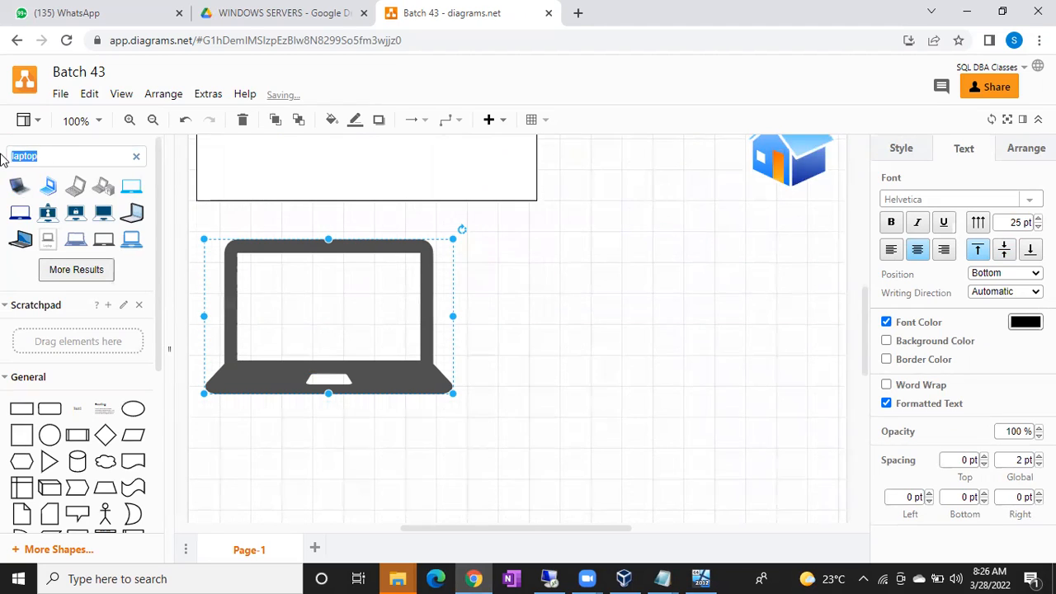
Step: Search shapes for 'virtual machine' and place the SQL VM icon on the laptop's screen
text(virtual machine)
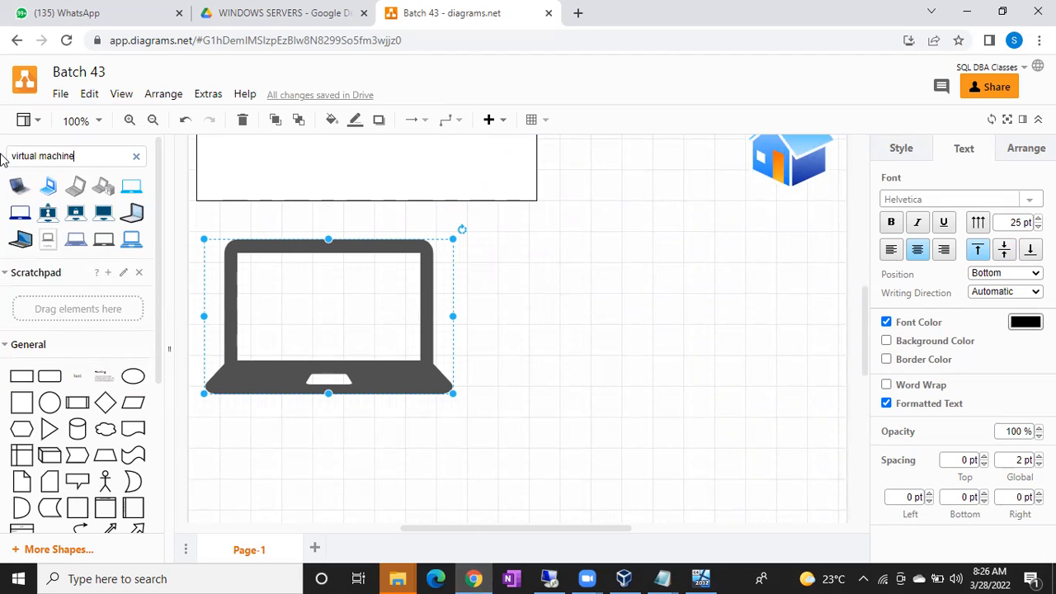
key(Return)
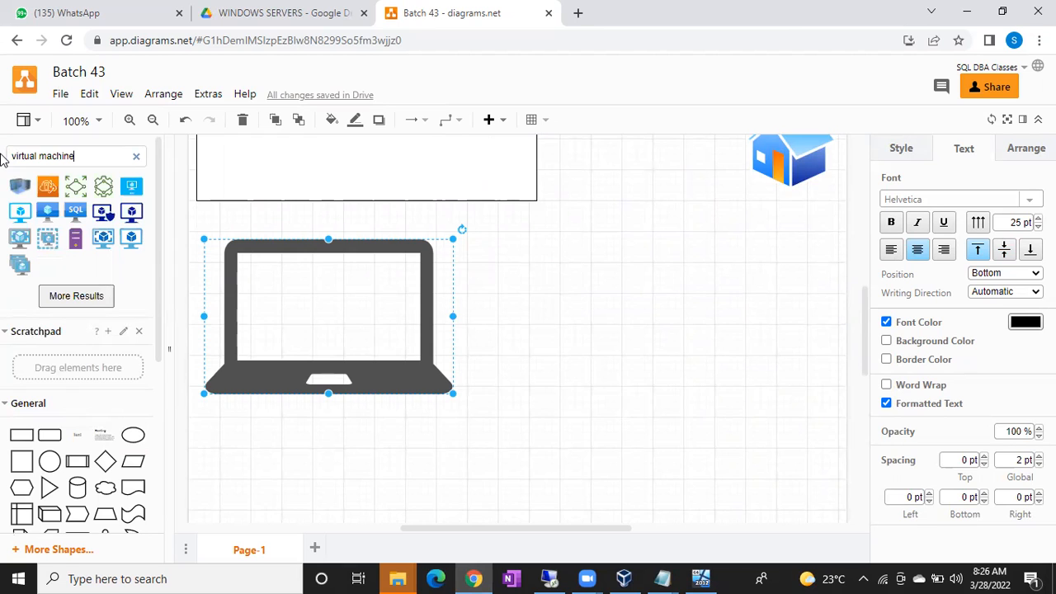
drag(75, 211, 278, 283)
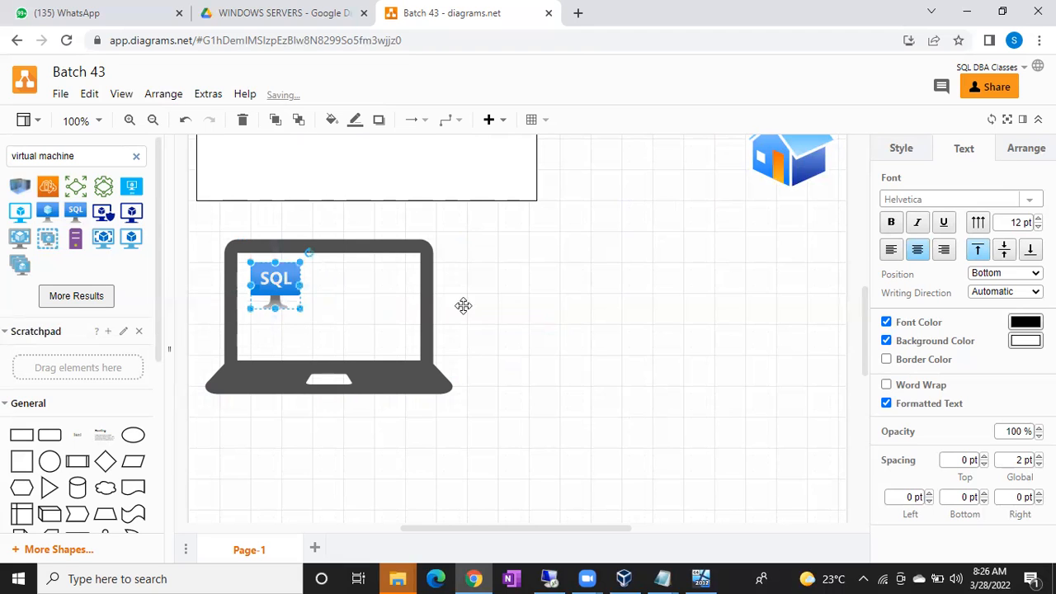
click(558, 329)
click(412, 357)
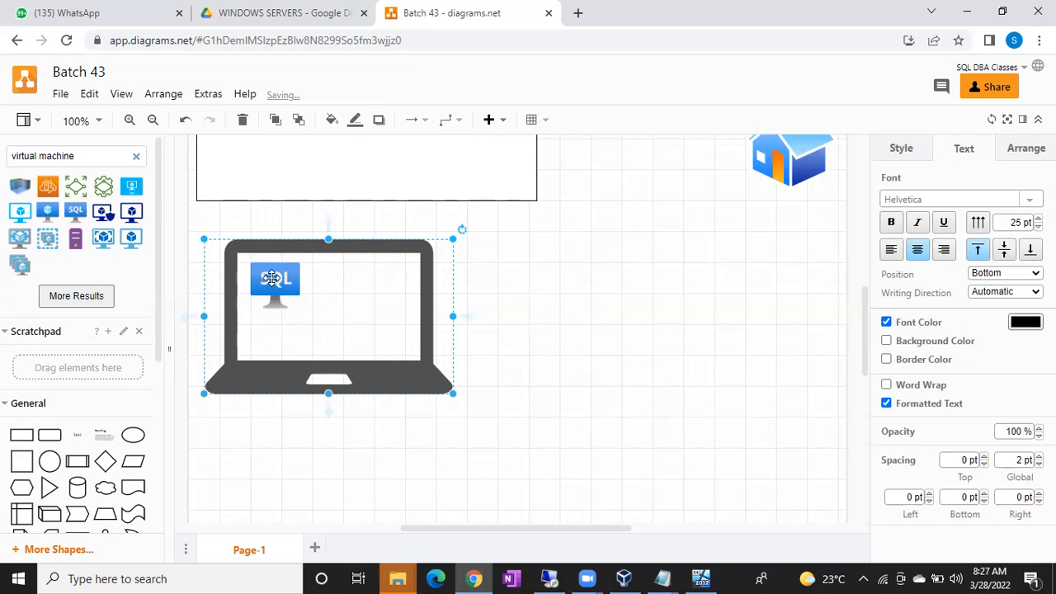
click(274, 278)
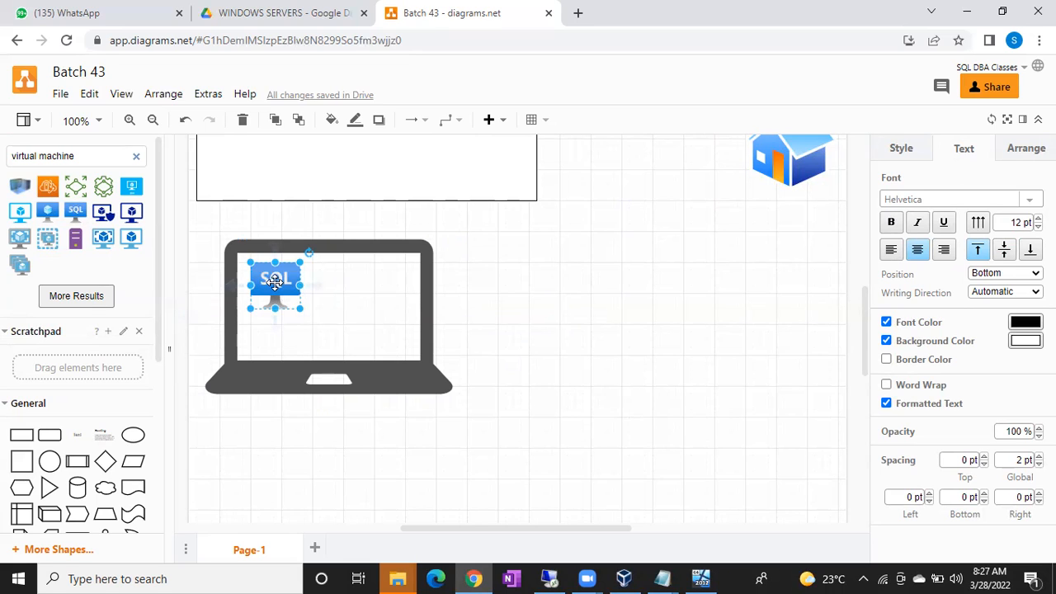
Step: Add a Text label on the canvas to the right of the SQL icon
double_click(612, 309)
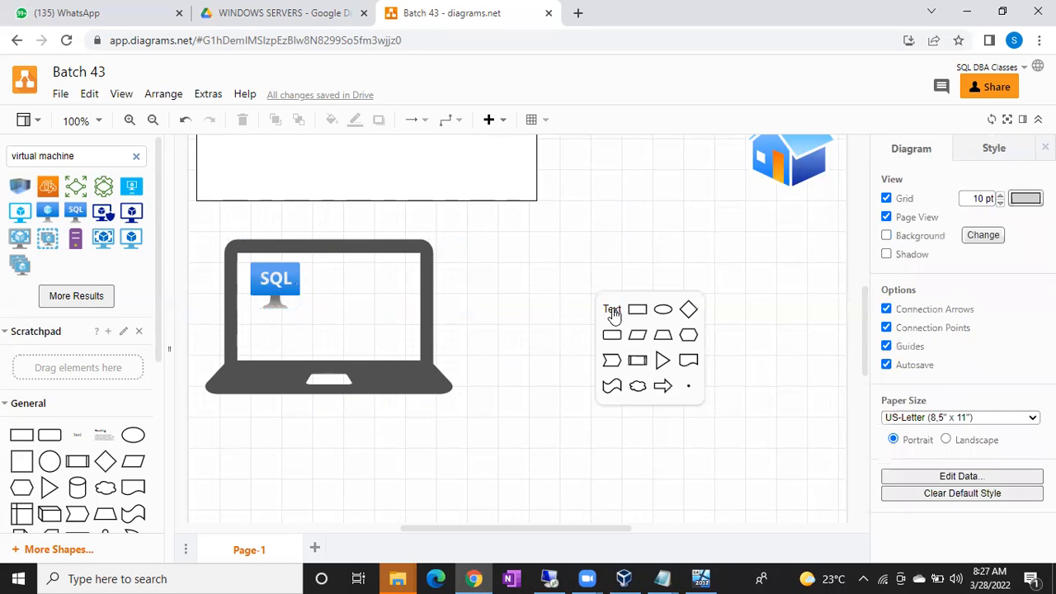
click(611, 309)
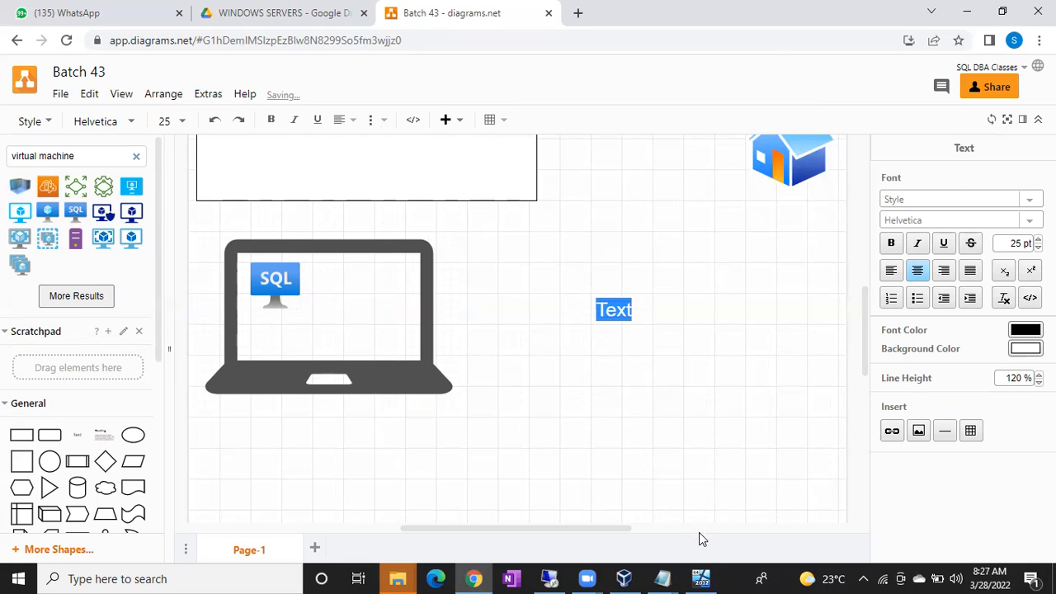
click(700, 578)
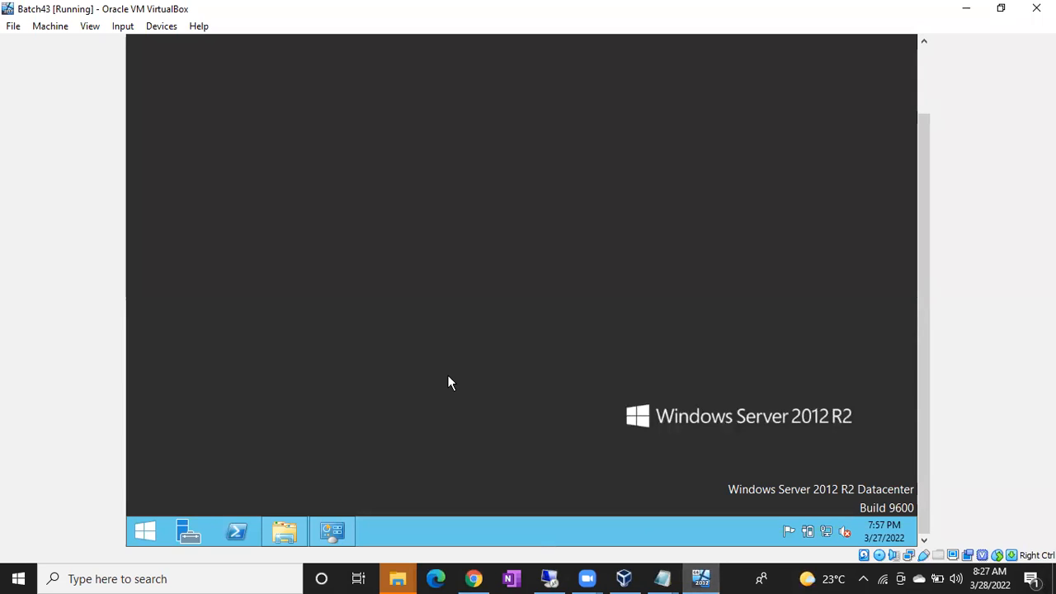
Step: Launch cmd from the Run dialog and run ipconfig, showing IPv4 address 192.168.1.5
click(142, 532)
right_click(142, 532)
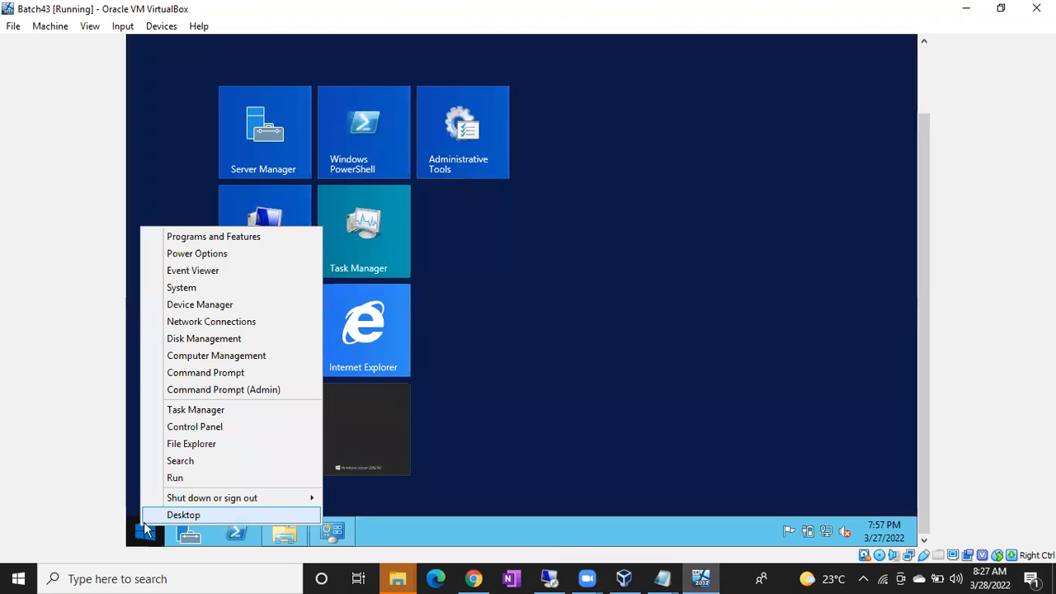
click(172, 479)
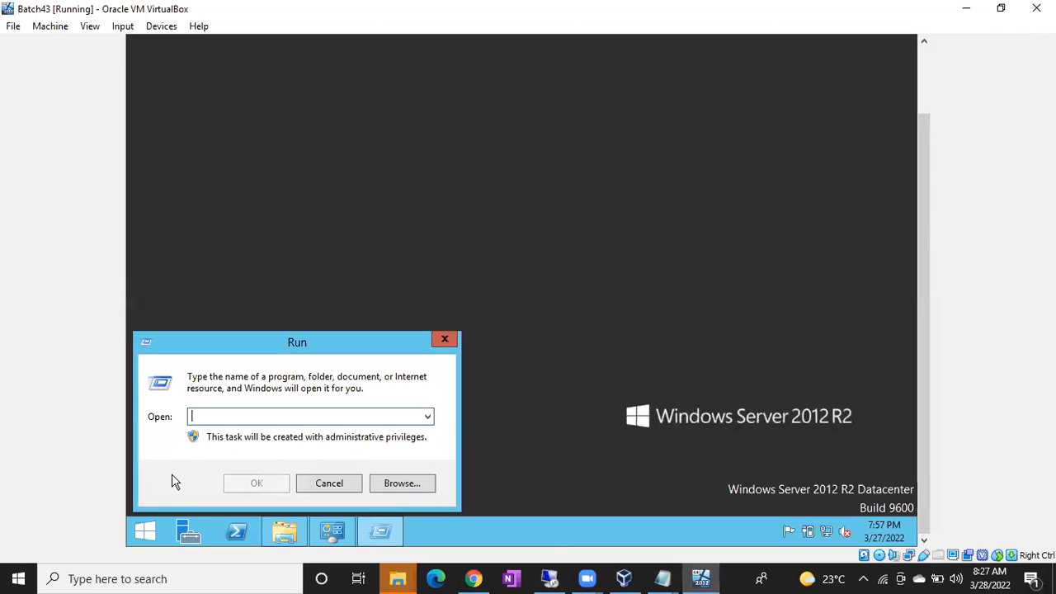
text(c)
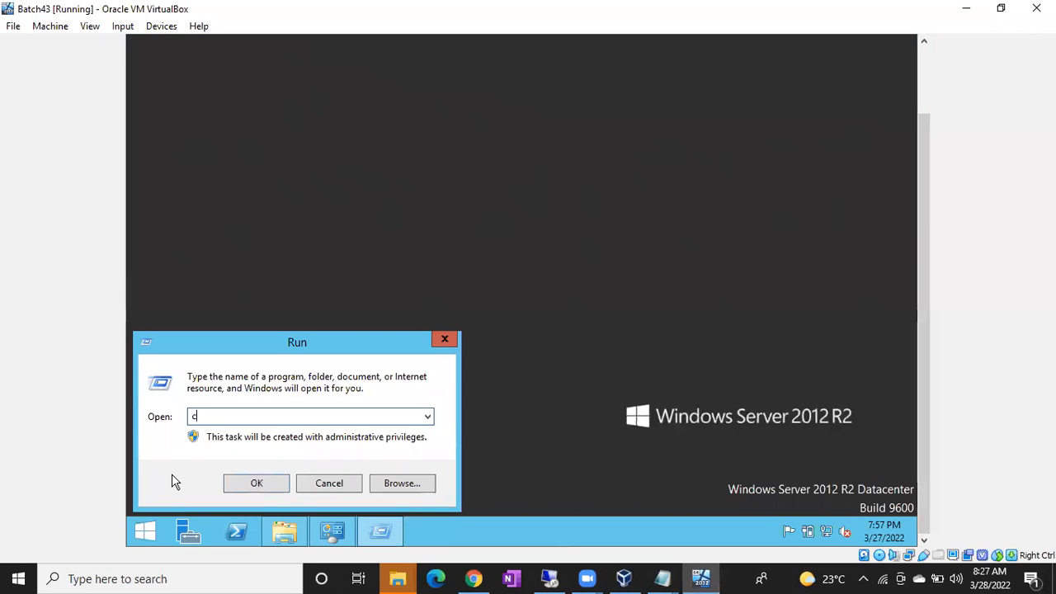
text(md)
key(Return)
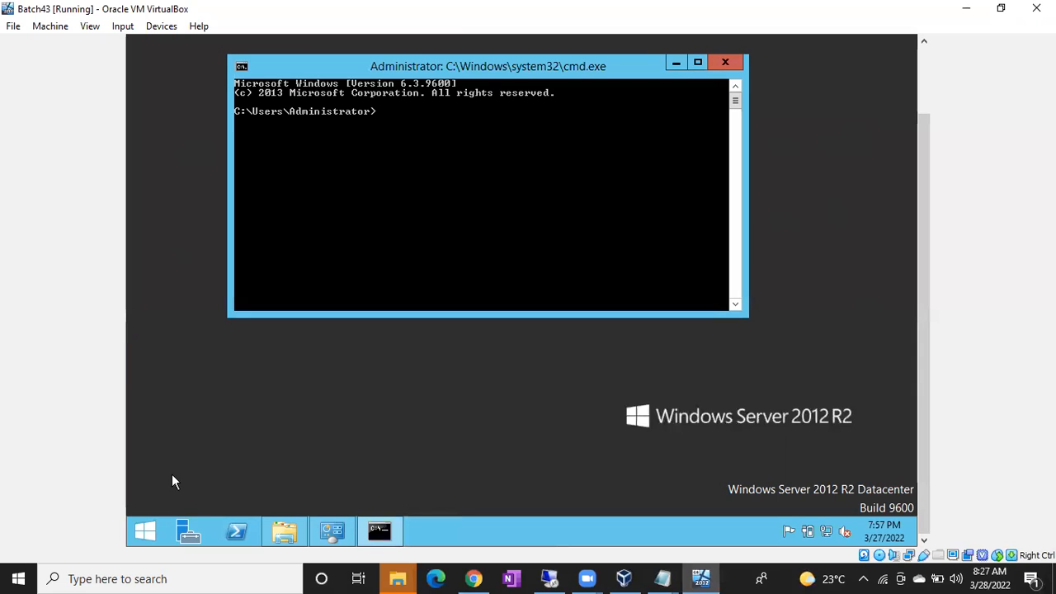
text(ipconfig)
key(Return)
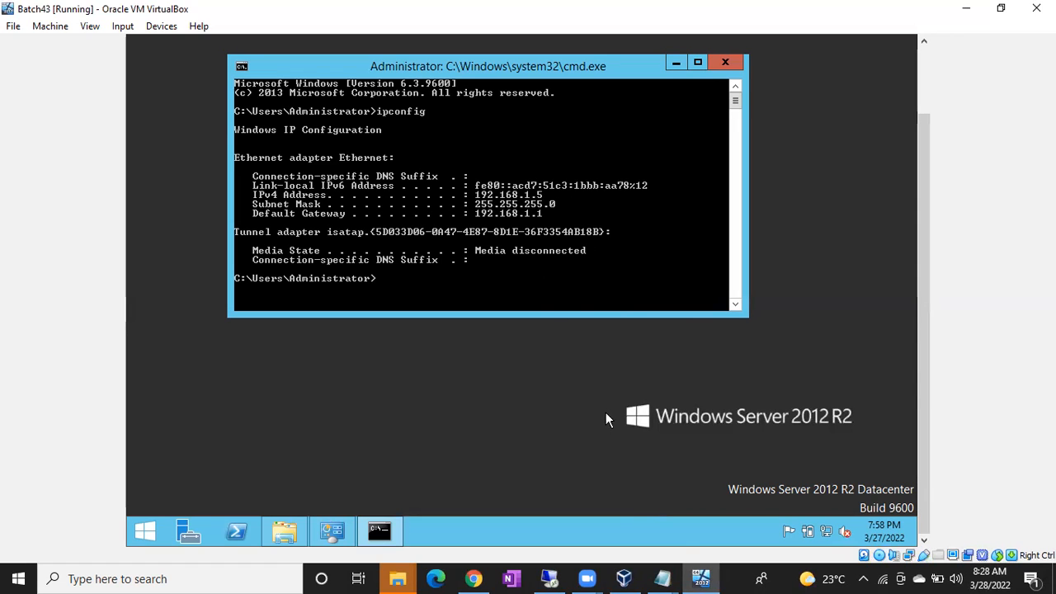
Step: Change the Text label to 192.168.1.5 and move it under the SQL icon on the laptop
click(477, 578)
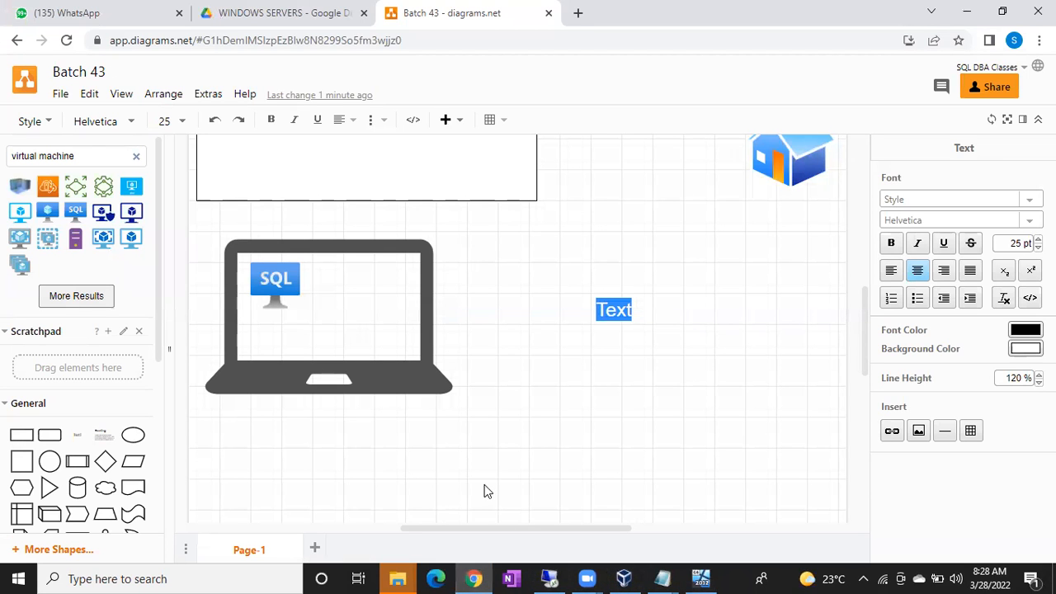
double_click(485, 490)
double_click(613, 307)
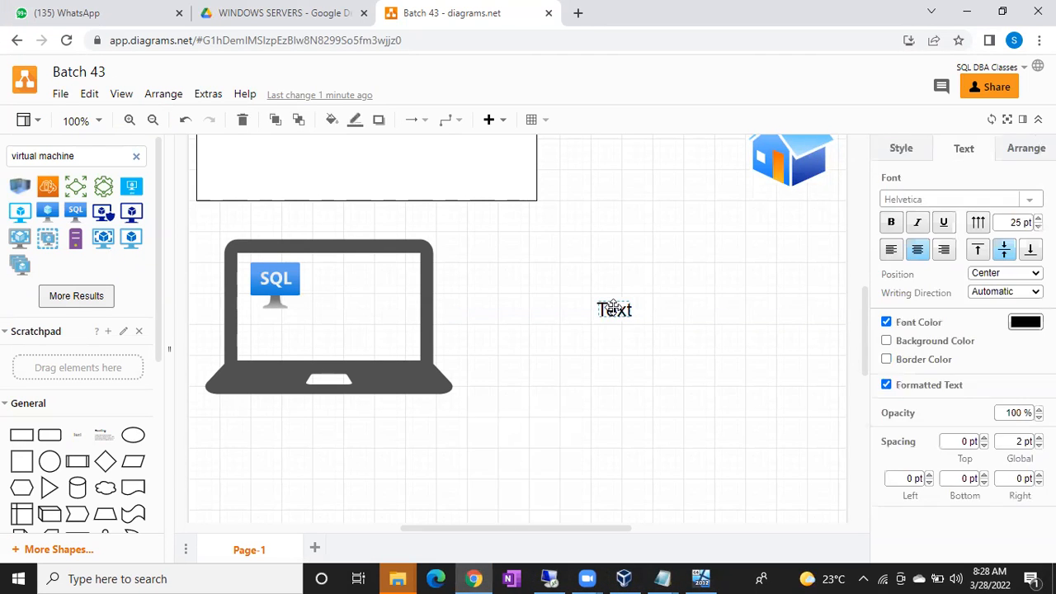
text(192.)
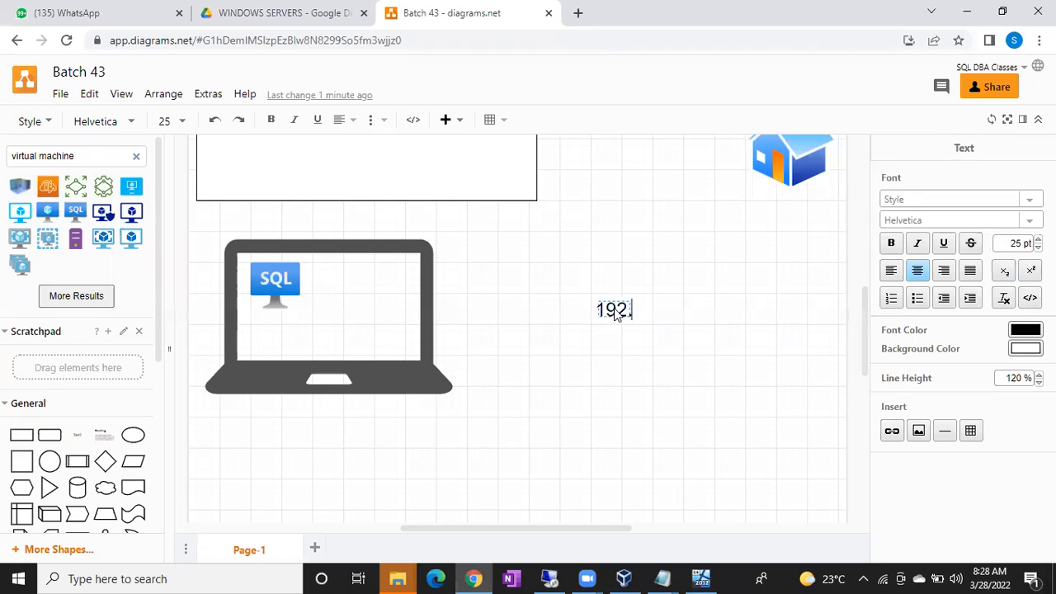
text(168.1.5)
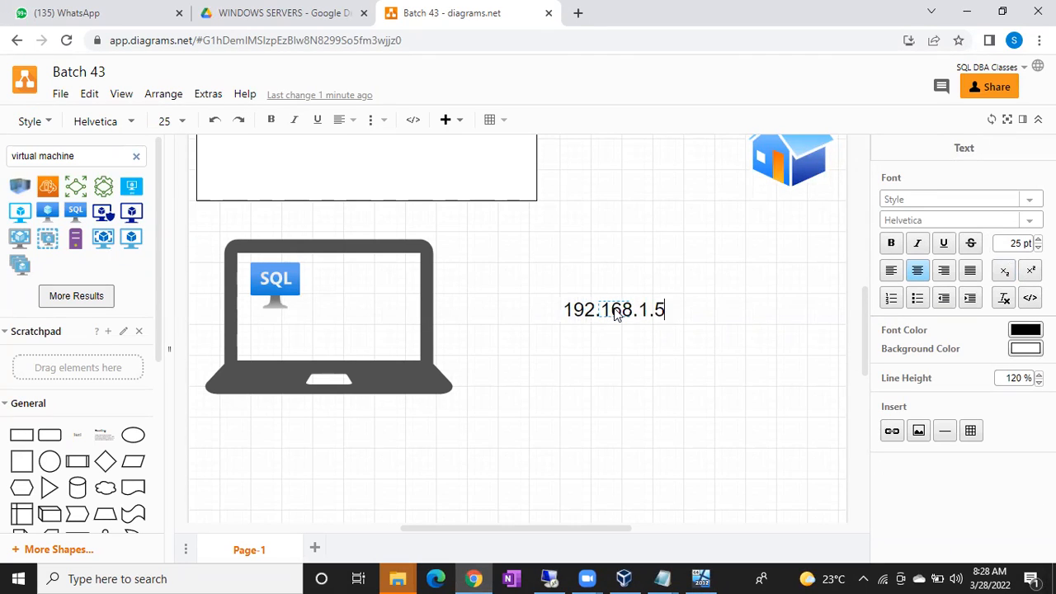
click(831, 239)
drag(626, 310, 283, 294)
click(278, 276)
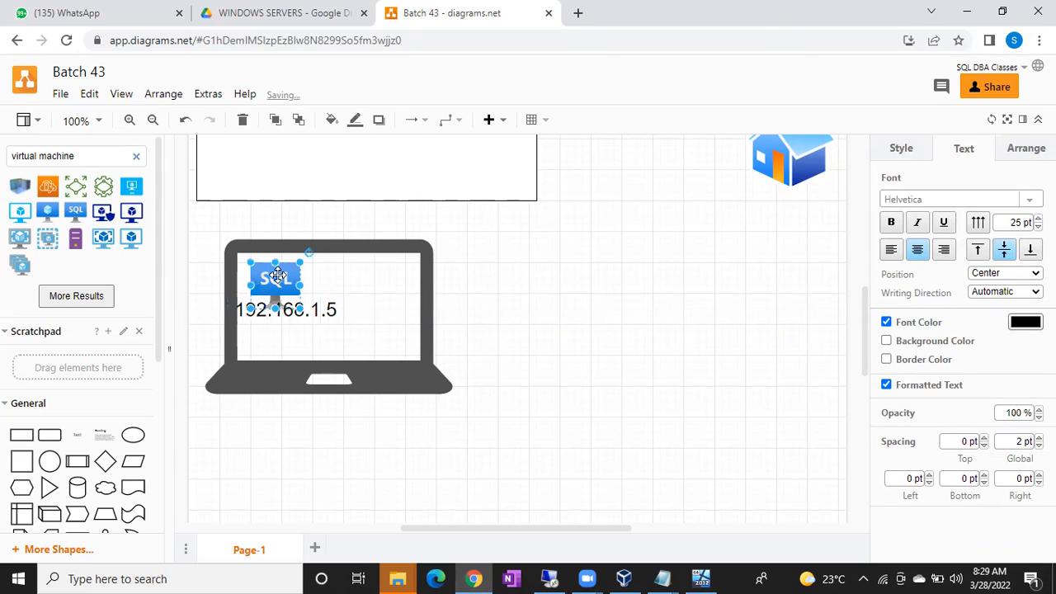
click(273, 344)
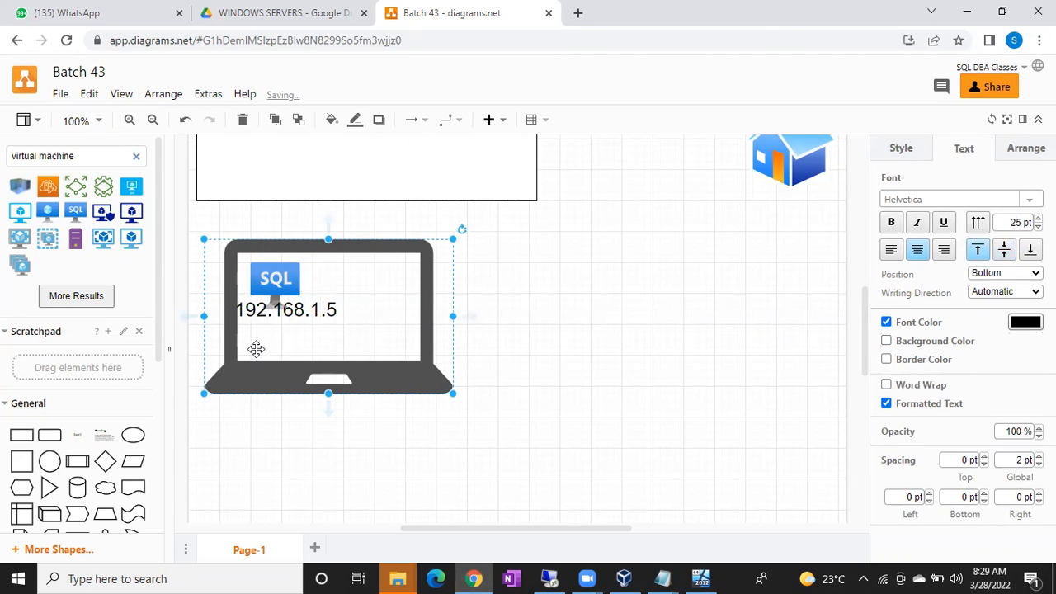
click(764, 378)
Step: Add a new 15 pt text label reading 'mstsc'
double_click(763, 378)
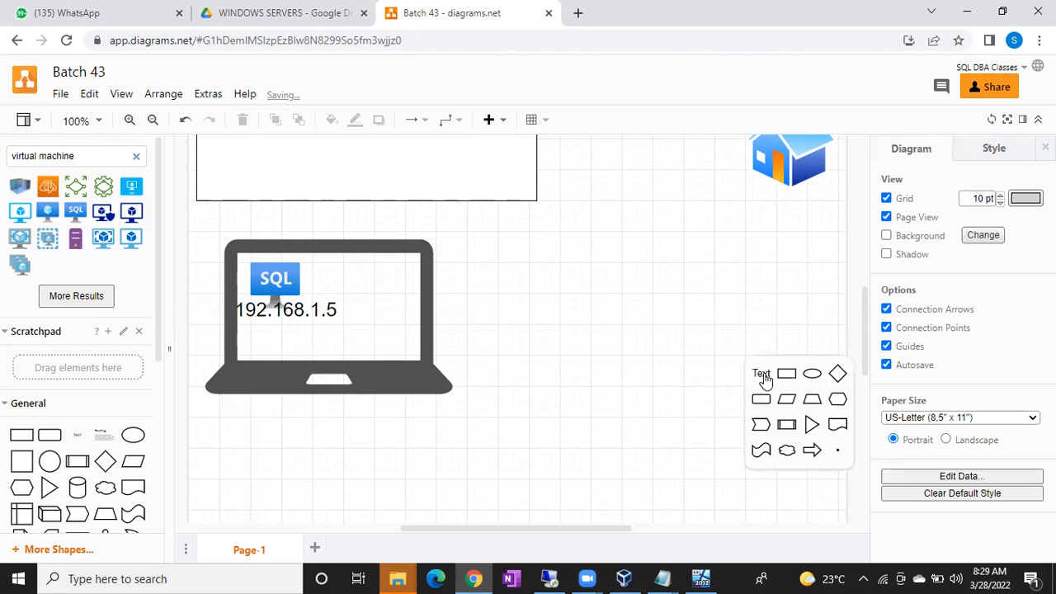
click(761, 375)
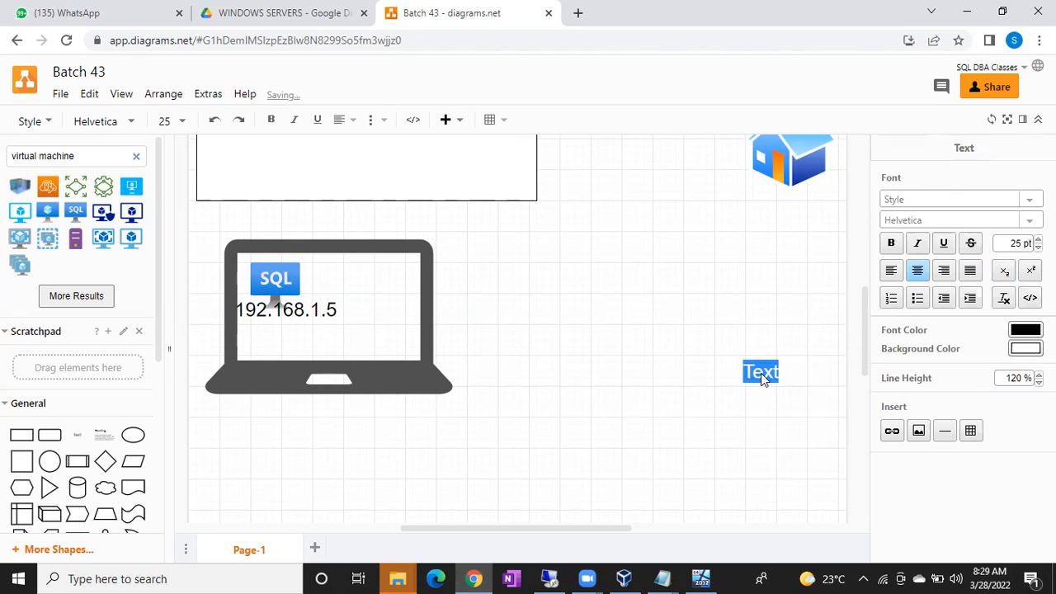
click(1016, 242)
text(15)
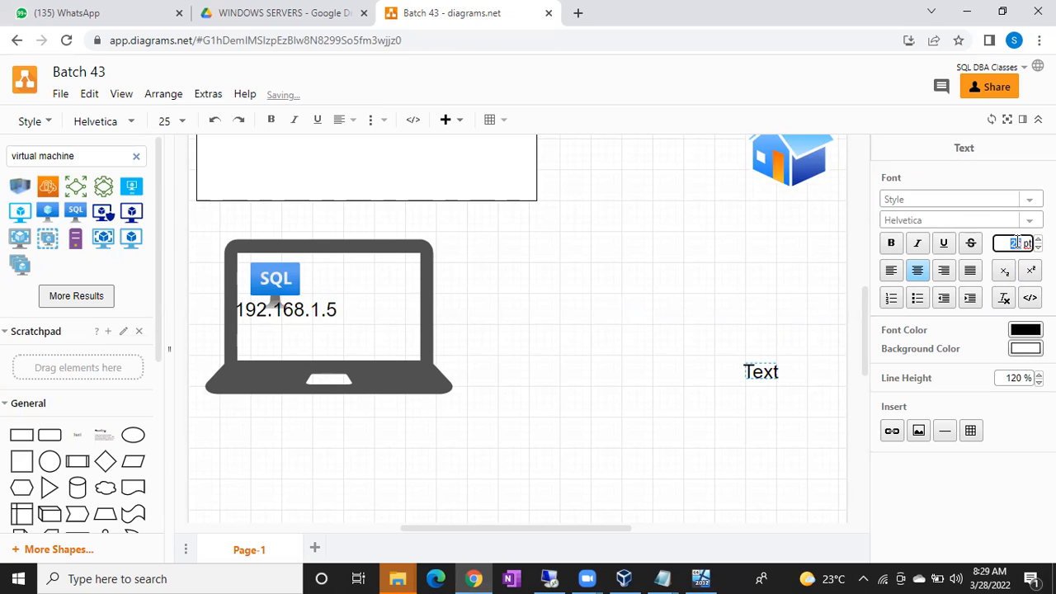
key(Return)
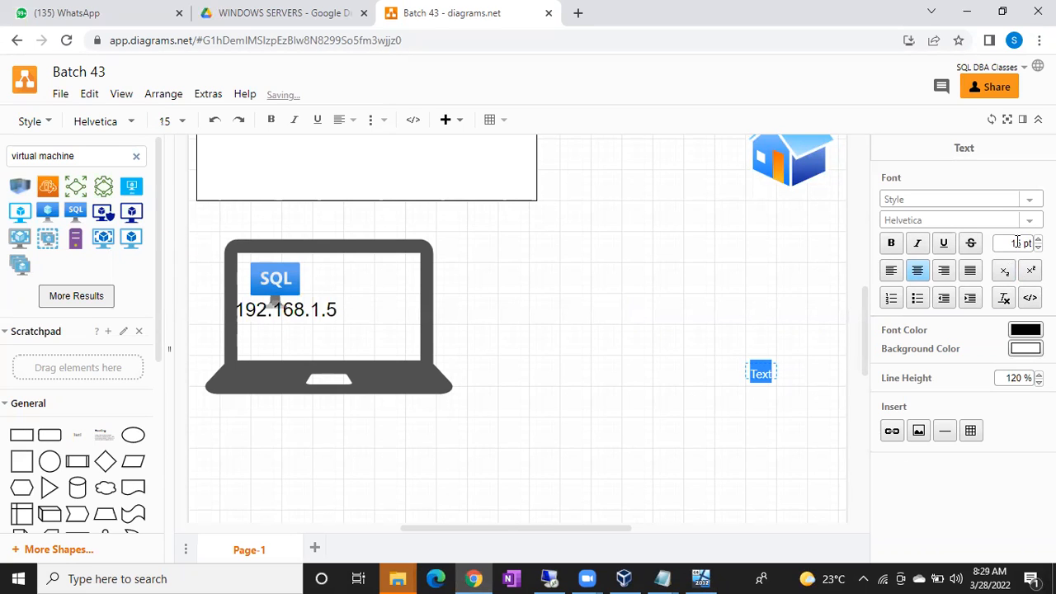
text(mstsc)
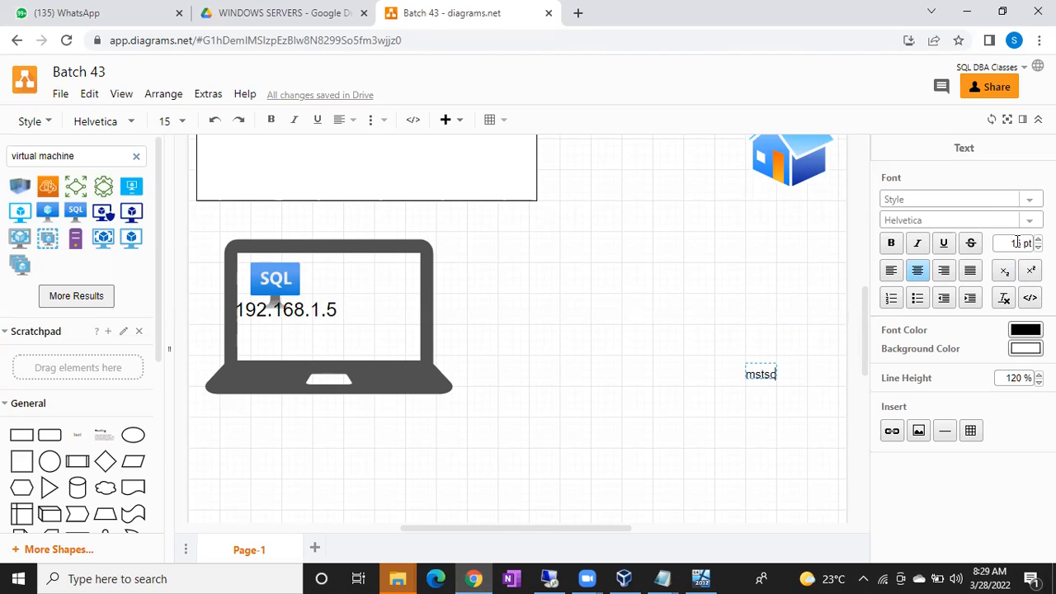
Step: Place the 'mstsc' label on the laptop screen below 192.168.1.5 and bring up Remote Desktop Connection
click(795, 302)
click(762, 370)
drag(760, 374, 261, 350)
click(384, 372)
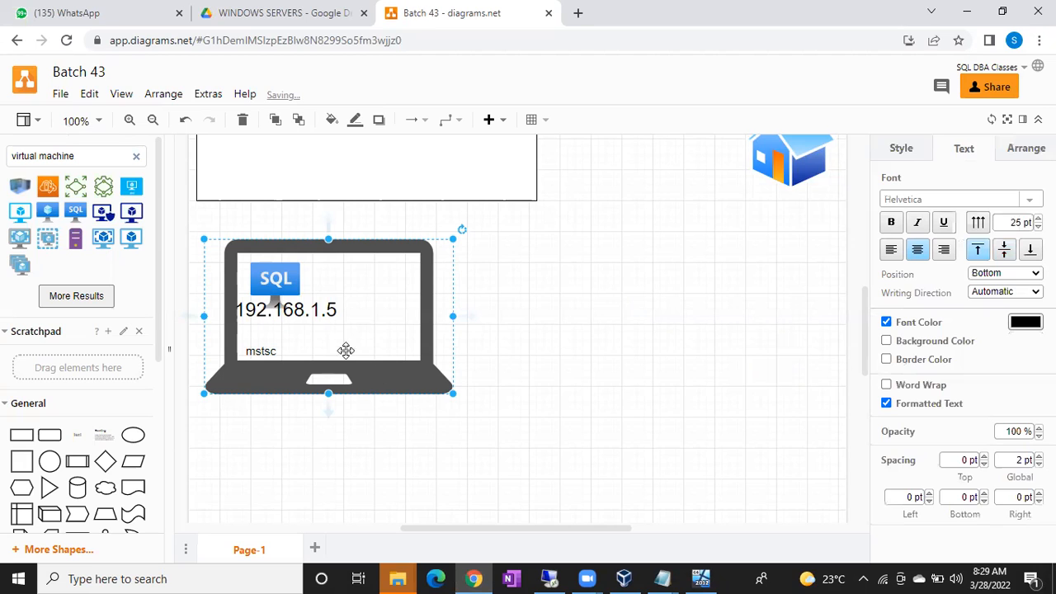
click(550, 578)
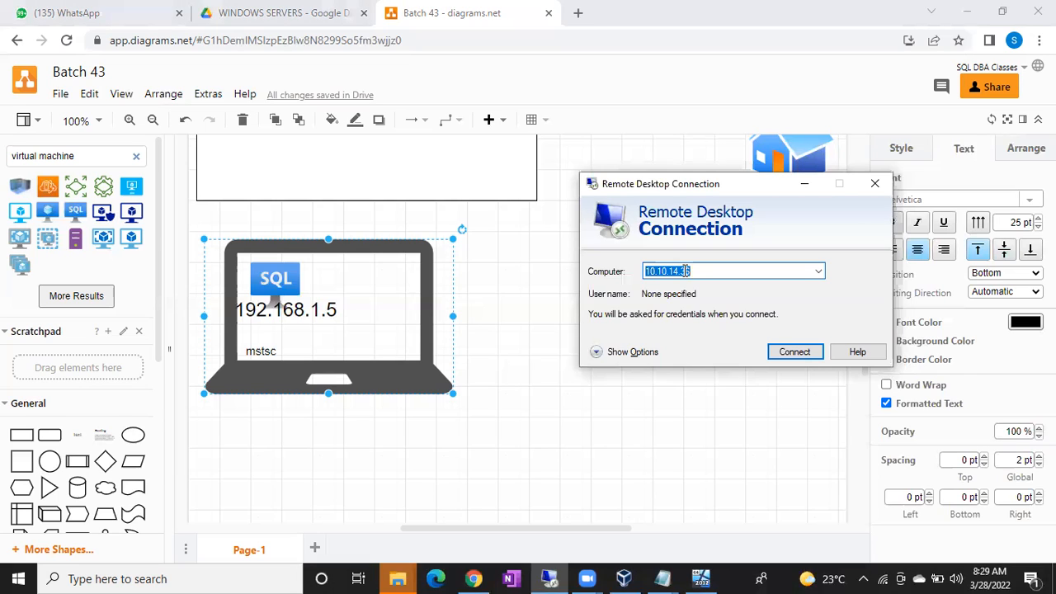
Step: Enter 192.168.1.5 as the computer in Remote Desktop Connection and start connecting
text(192.168.1.5)
click(282, 272)
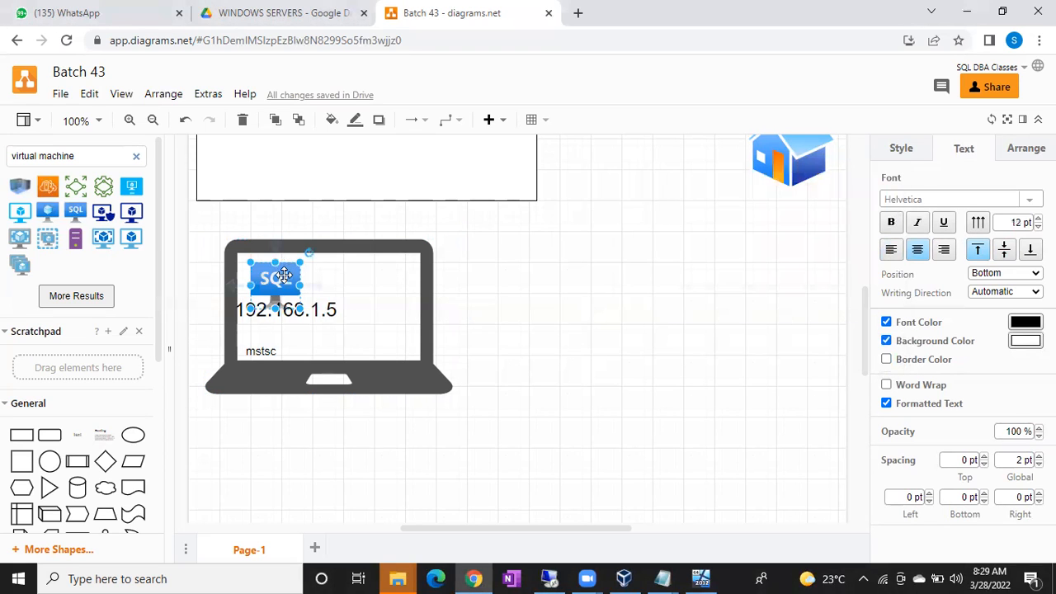
key(alt+Tab)
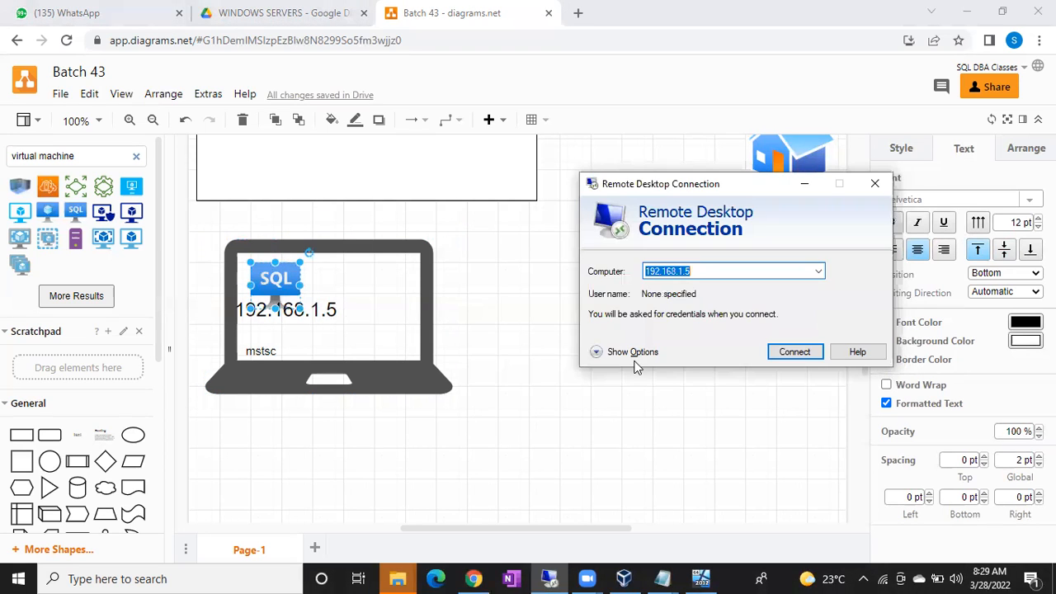
click(794, 353)
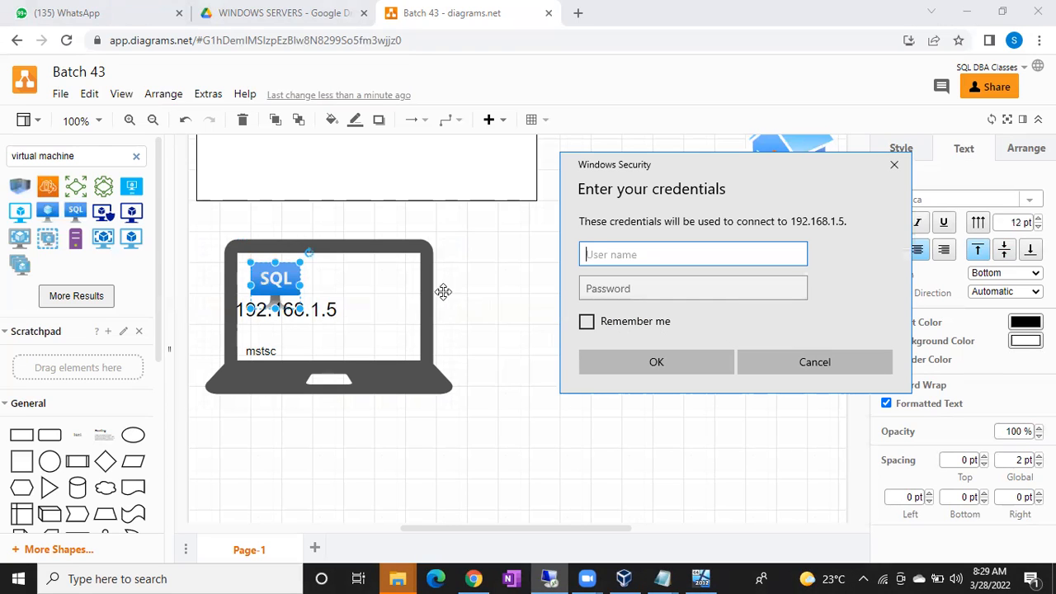
Step: Select the mstsc label in the diagram, then switch to the Windows Server VM
click(276, 285)
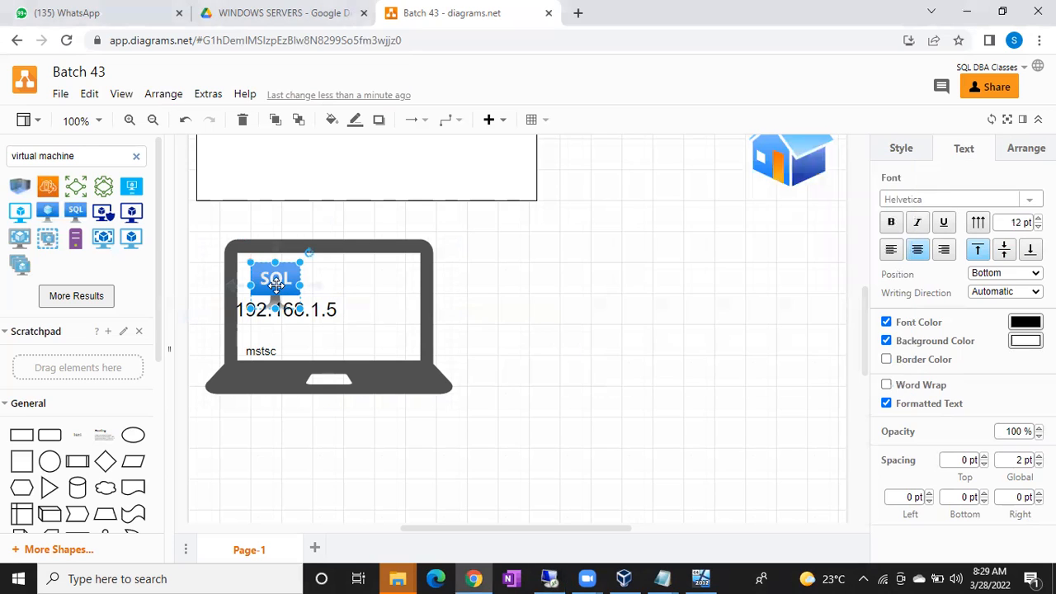
click(271, 344)
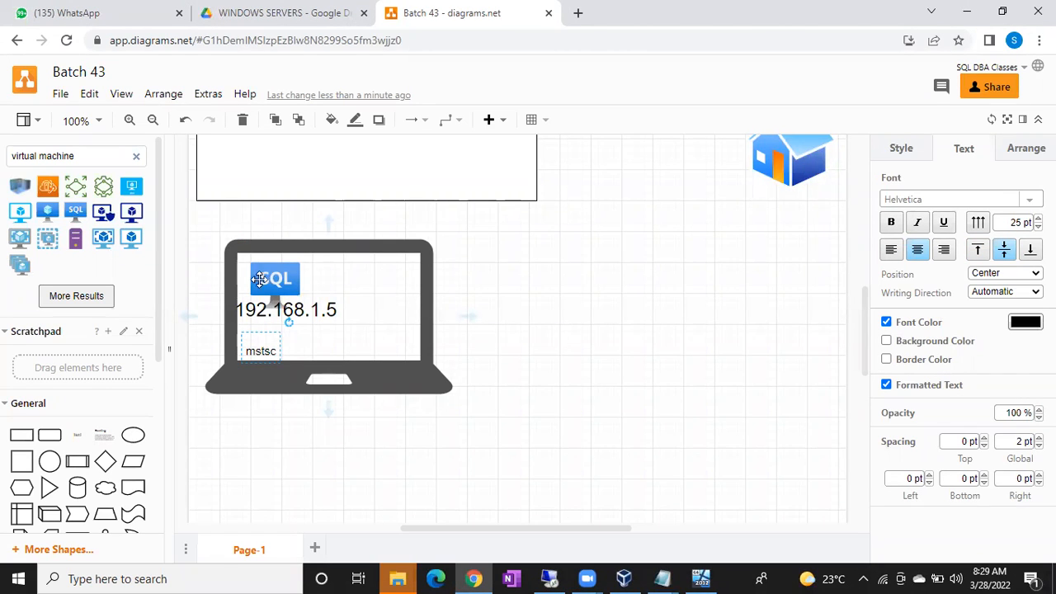
click(700, 578)
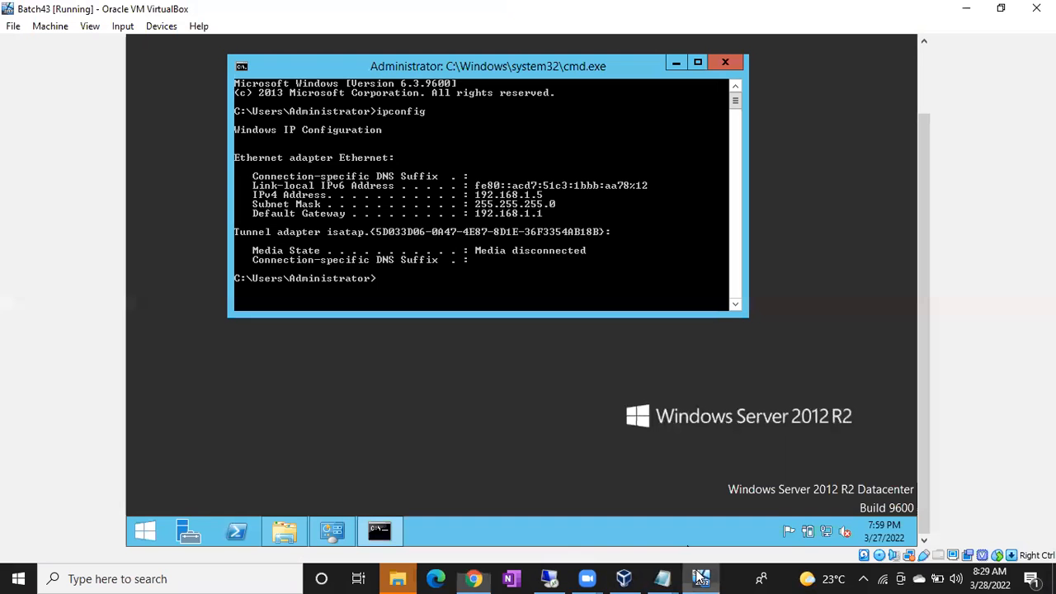
Step: Search the server's Start screen for 'mstsc' to find Remote Desktop Connection
click(142, 530)
text(mstsc)
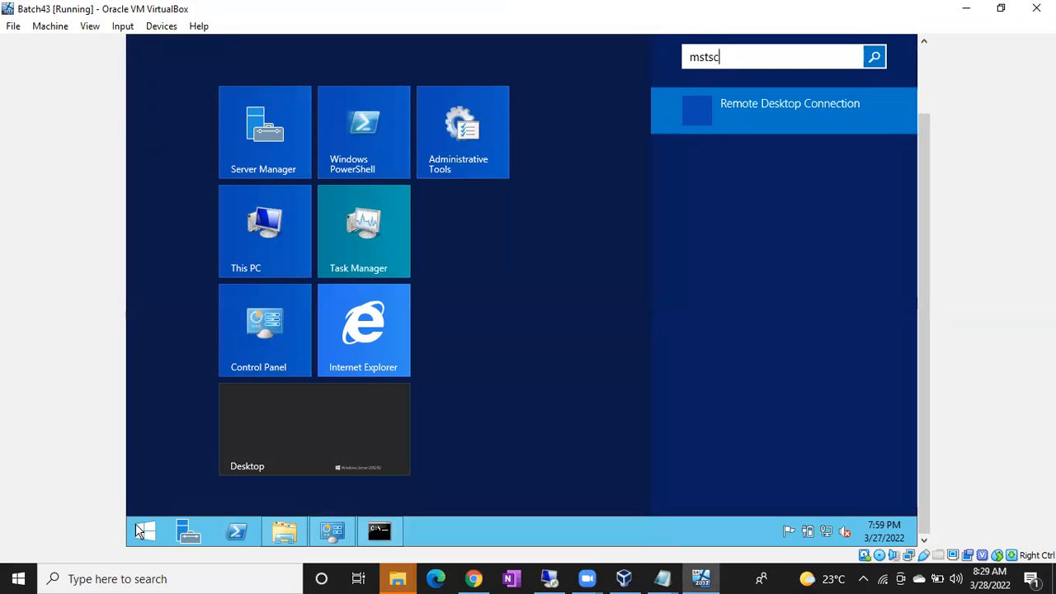
click(372, 426)
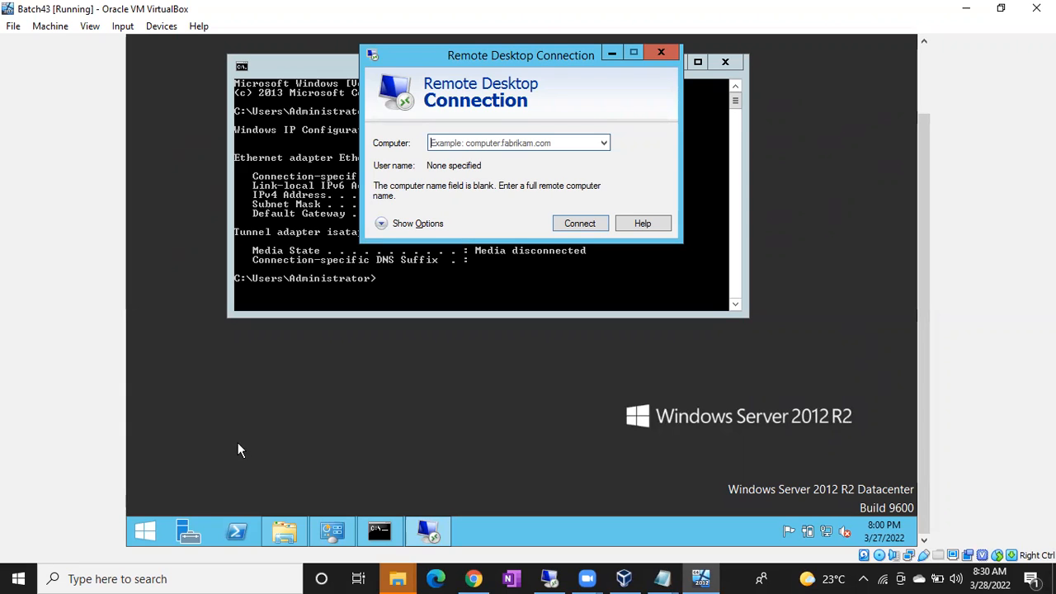
Step: Launch Remote Desktop Connection on the host via 'mstsc' and close the extra connection windows
click(18, 577)
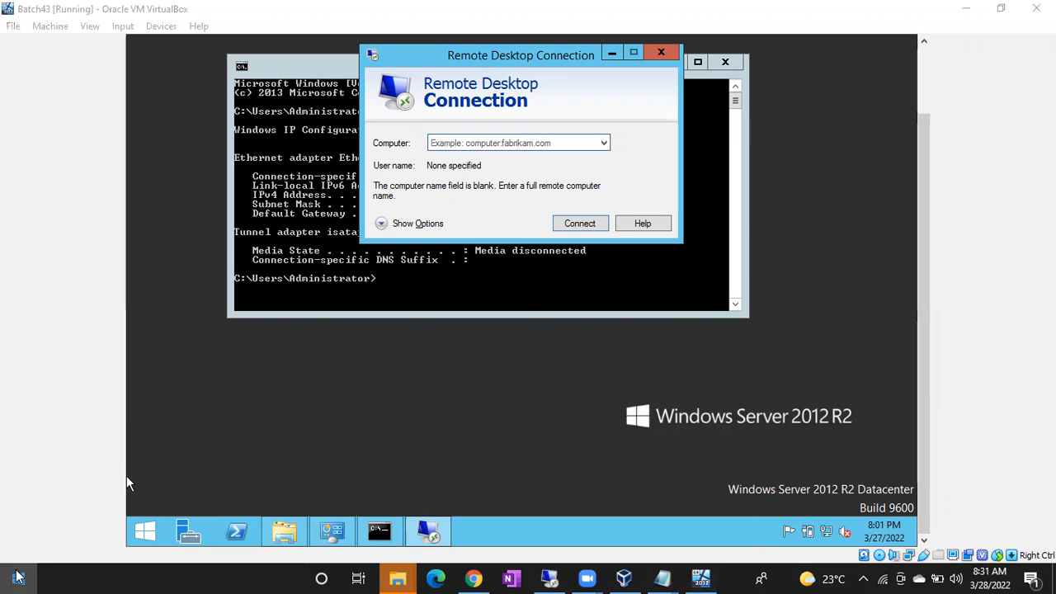
text(mstsc)
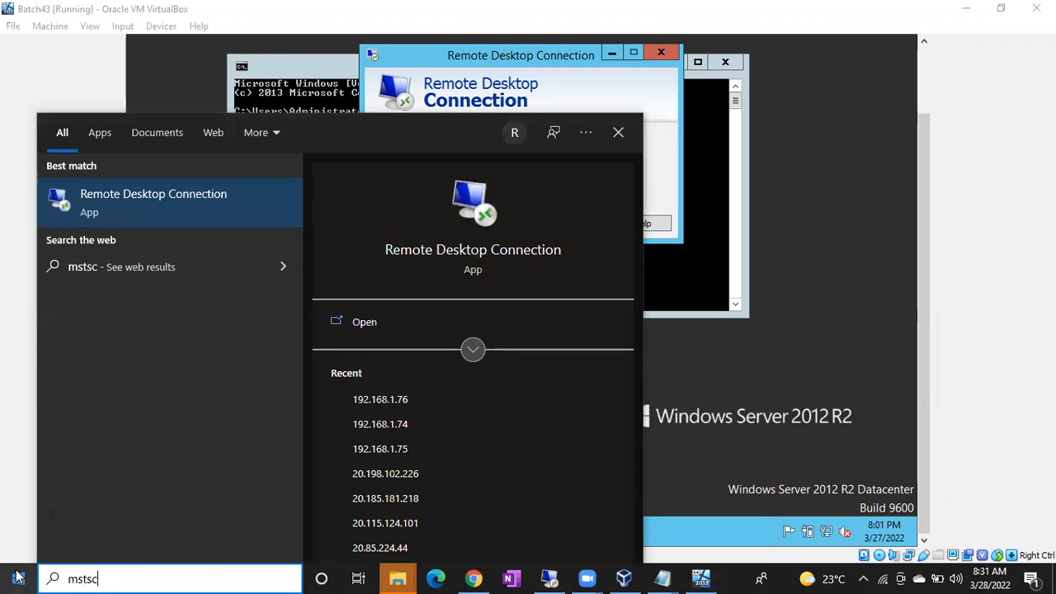
click(115, 206)
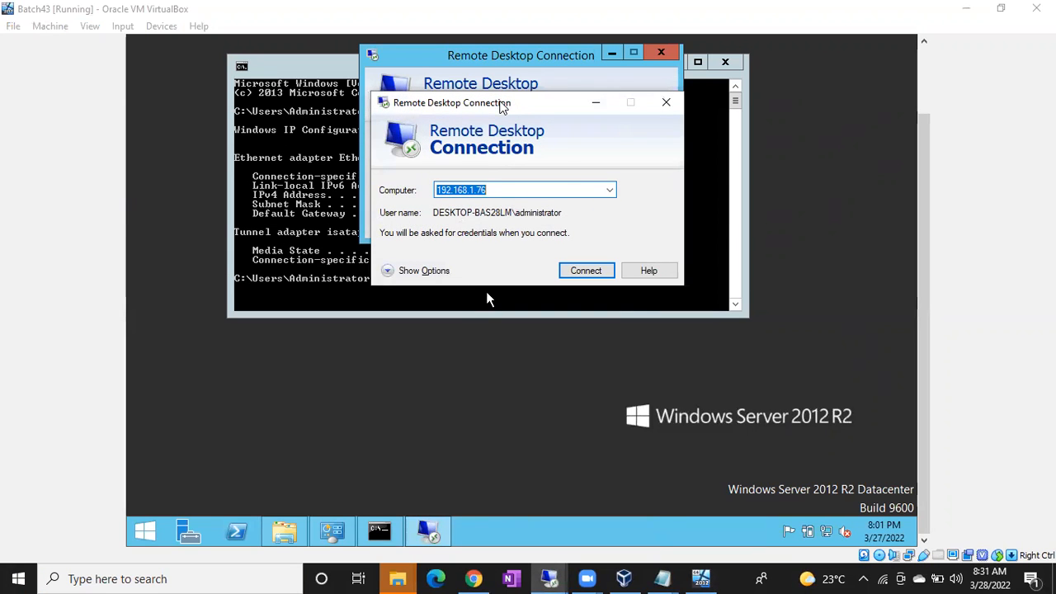
drag(502, 104, 601, 253)
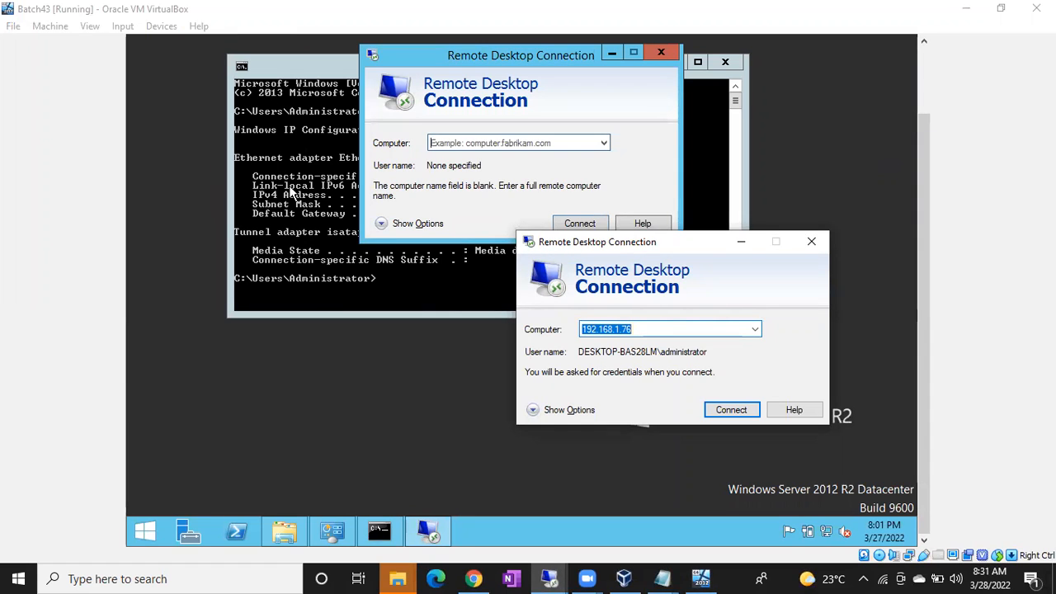
click(811, 242)
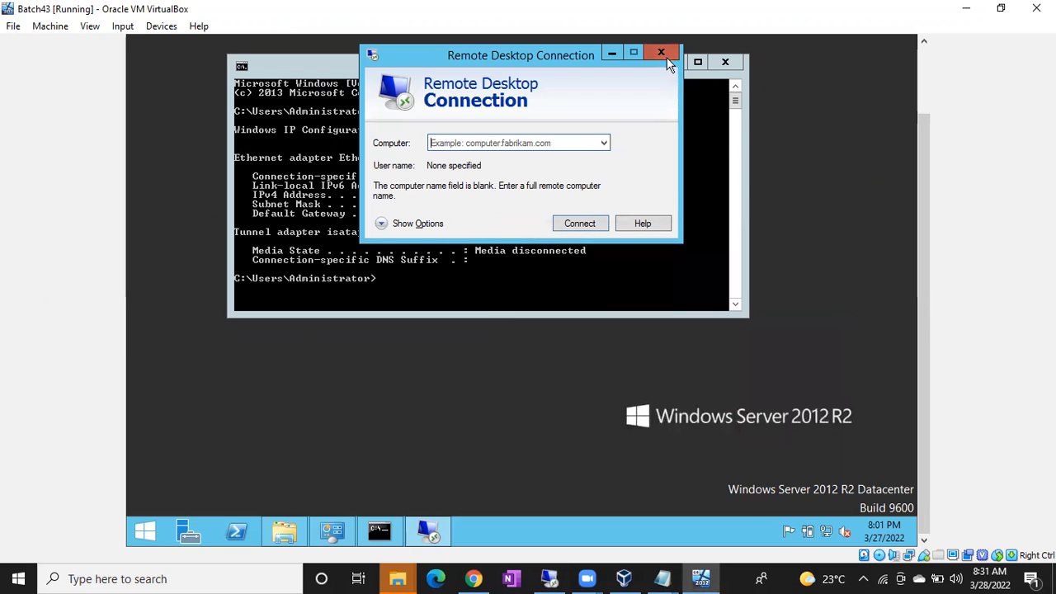
click(663, 53)
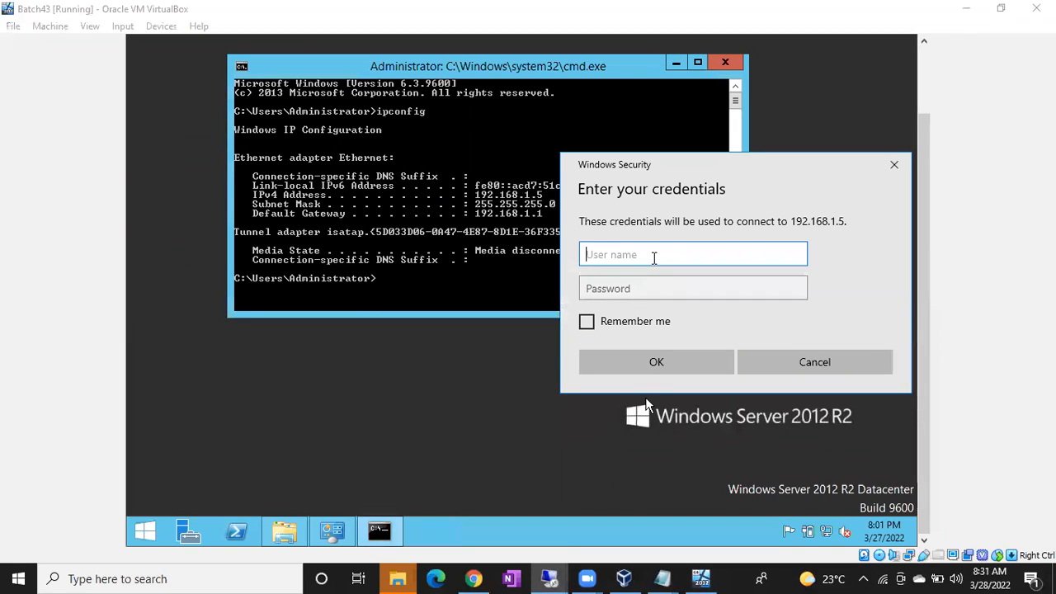
Step: Enter the administrator user name and account password to sign in to 192.168.1.5
text(dministrator)
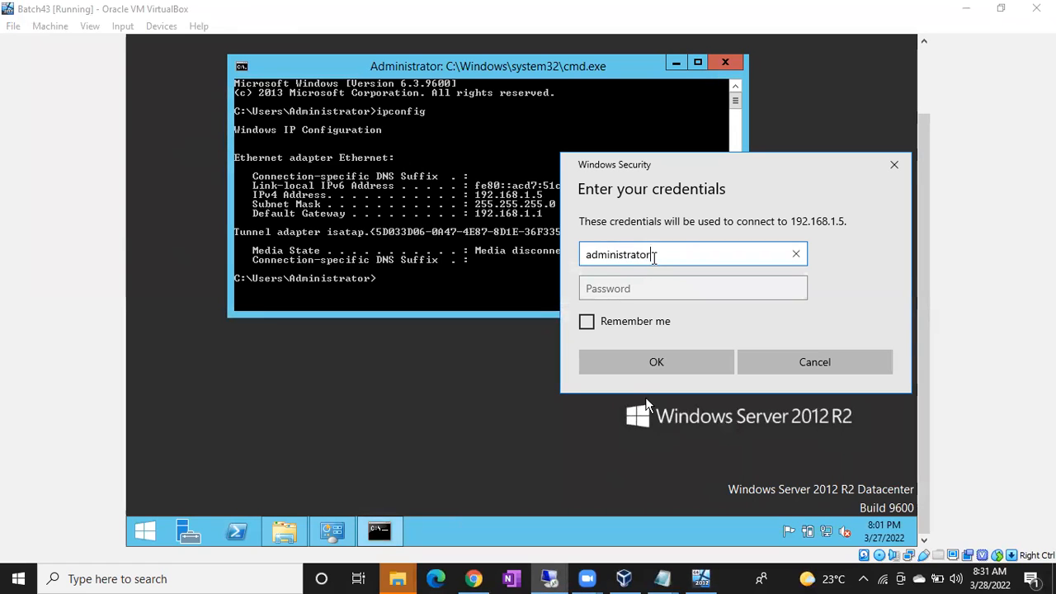
key(Tab)
text(Pa$$w0rd1)
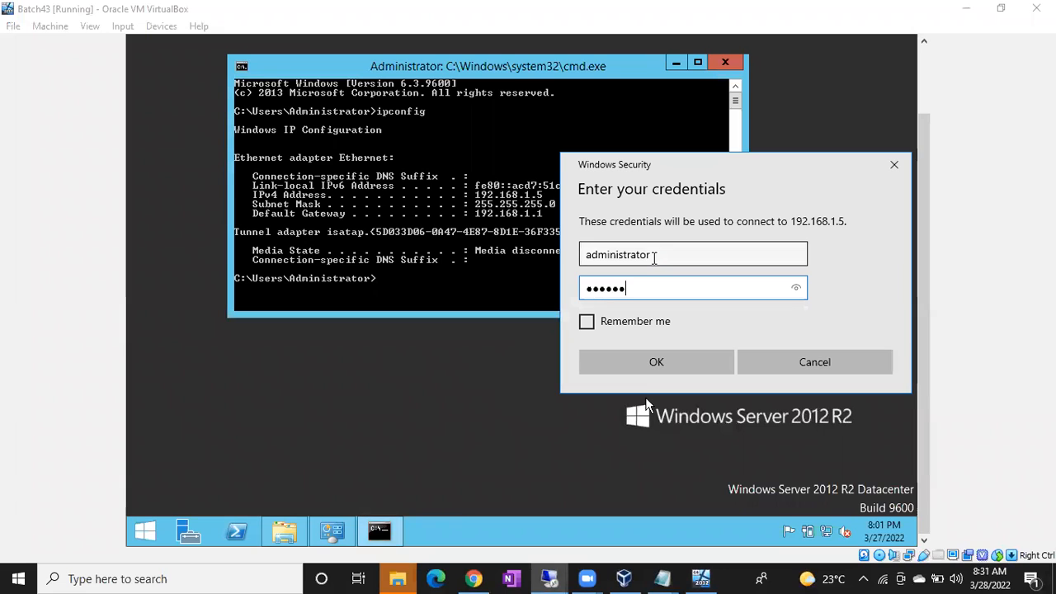
text(23!)
key(Return)
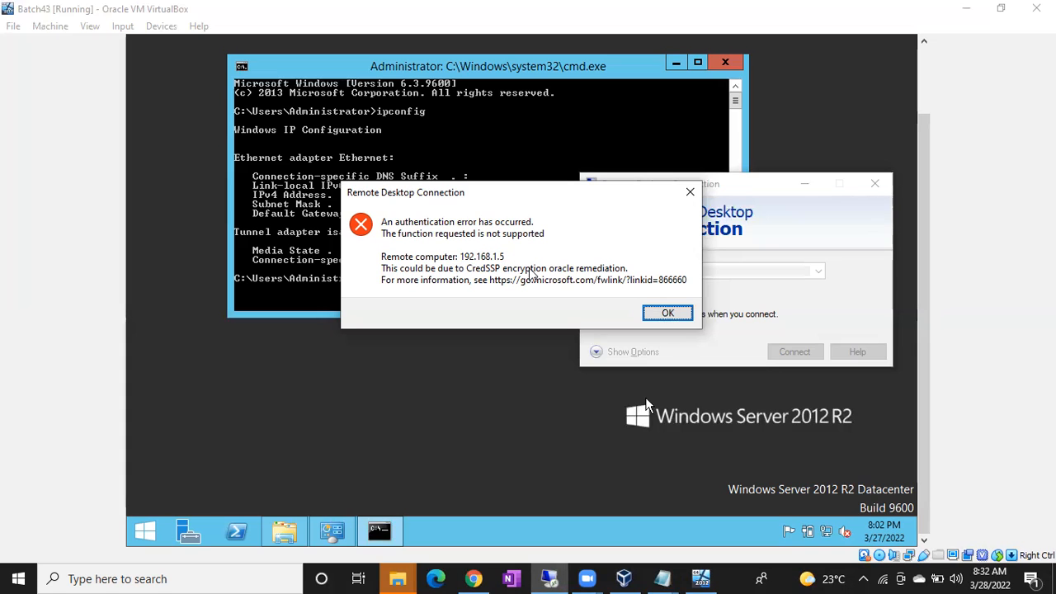
Step: Dismiss the CredSSP error and uncheck Network Level Authentication in the server's Remote settings
click(672, 313)
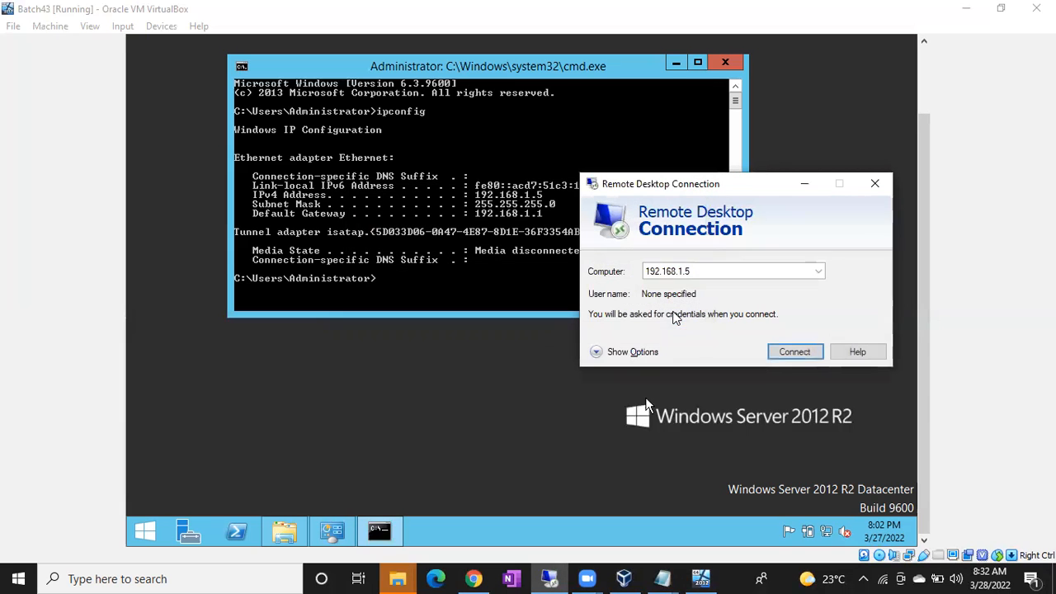
click(333, 359)
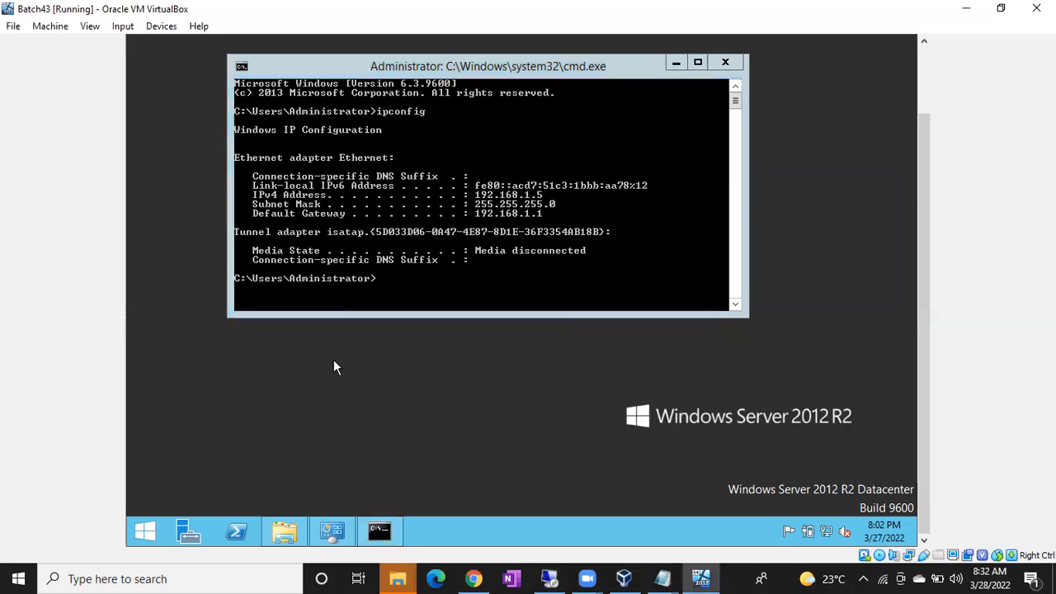
click(278, 528)
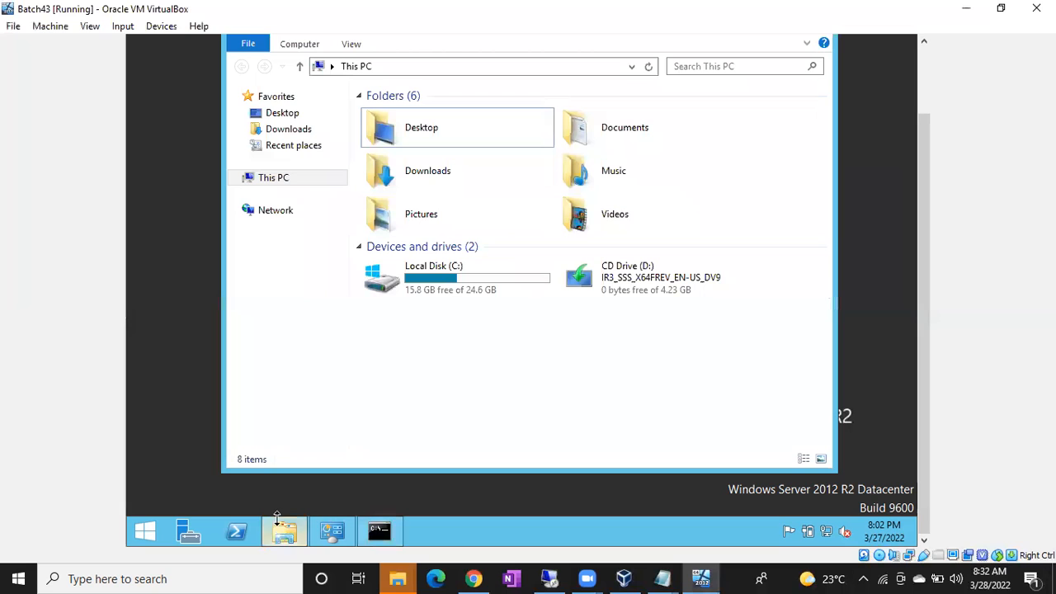
right_click(273, 189)
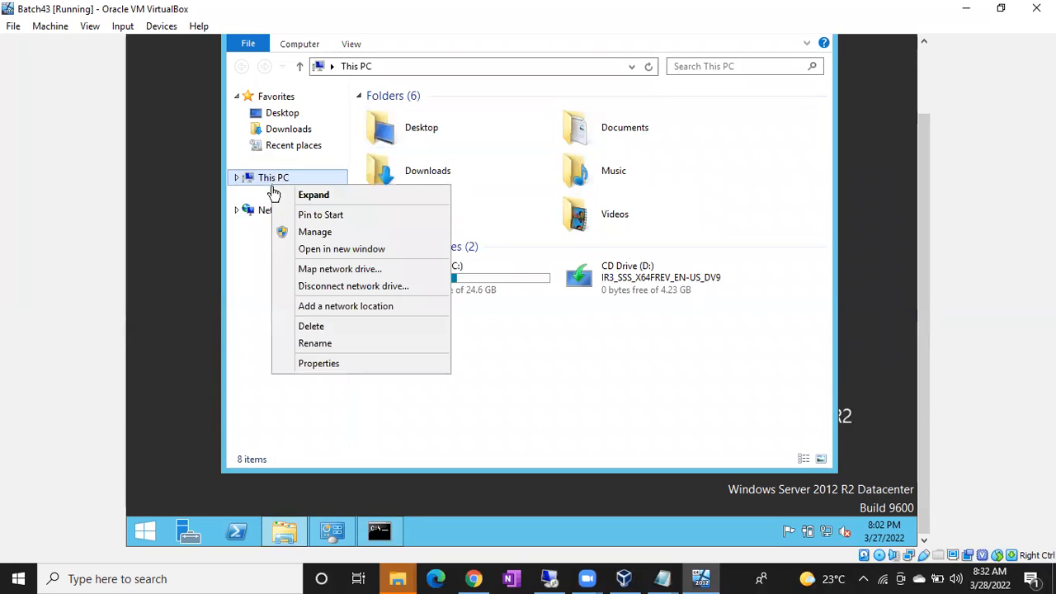
click(312, 366)
click(301, 147)
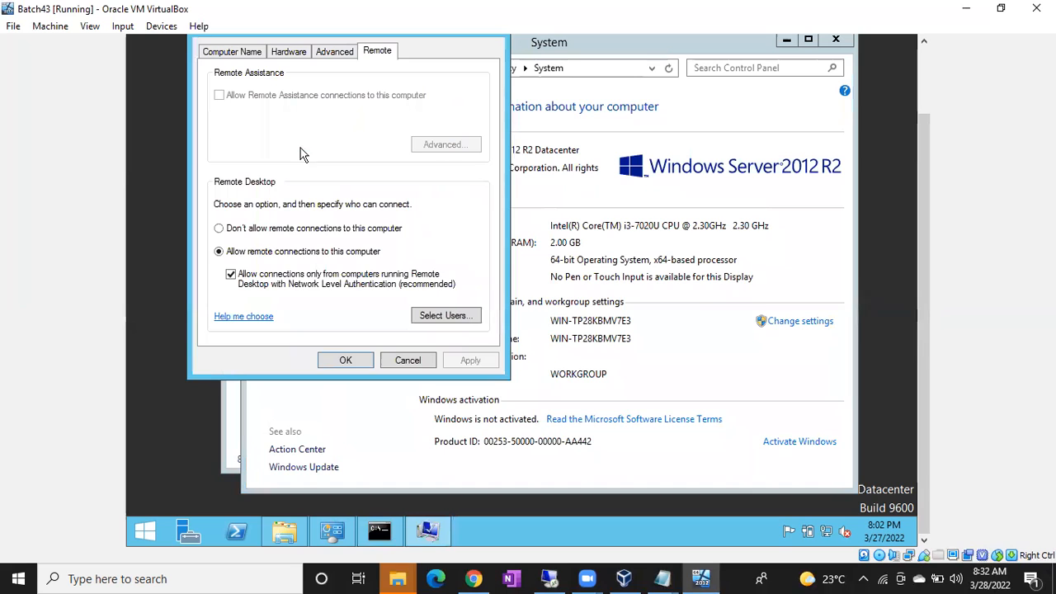
click(231, 276)
click(462, 360)
click(344, 360)
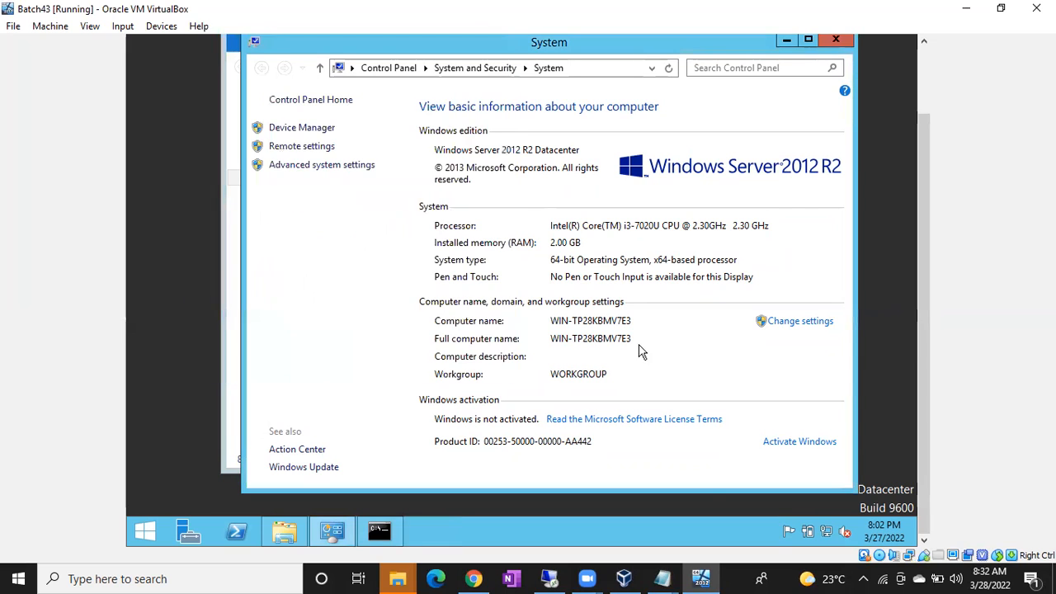
click(549, 578)
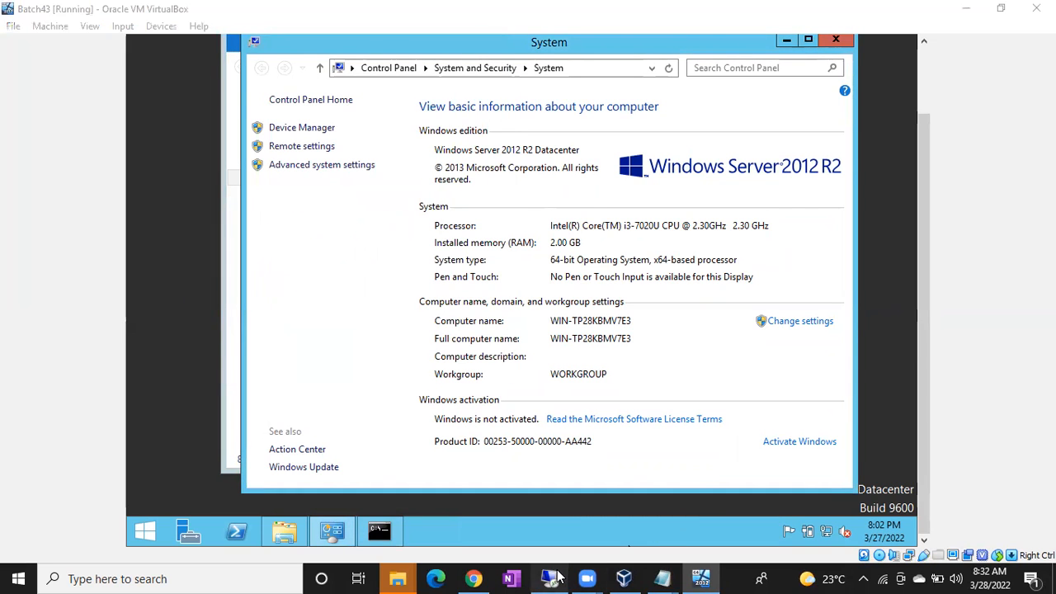
Step: Connect to 192.168.1.5 as Administrator with the password, accepting the certificate warning
double_click(715, 275)
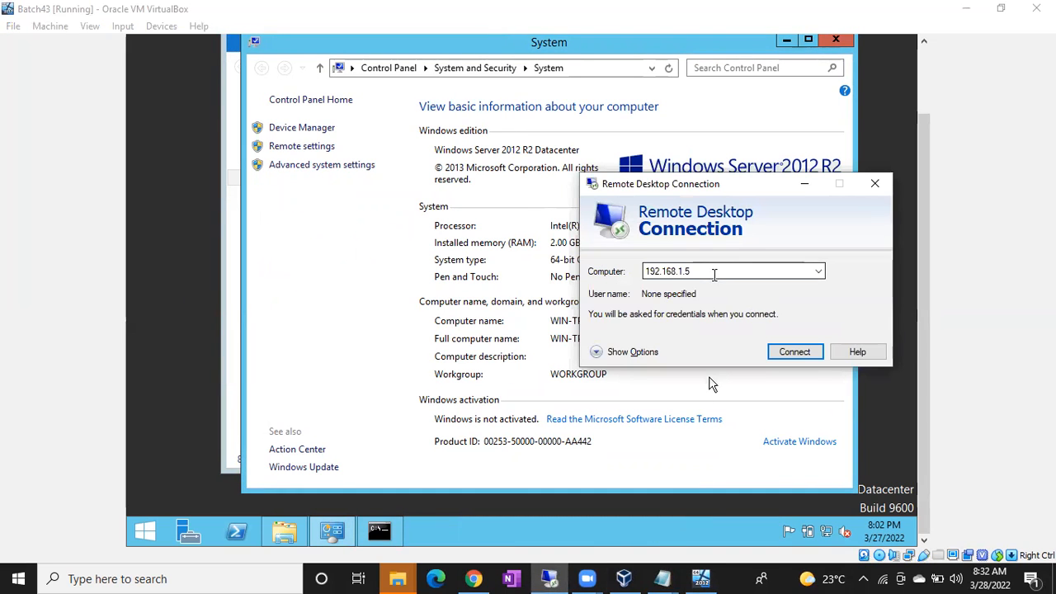
key(Return)
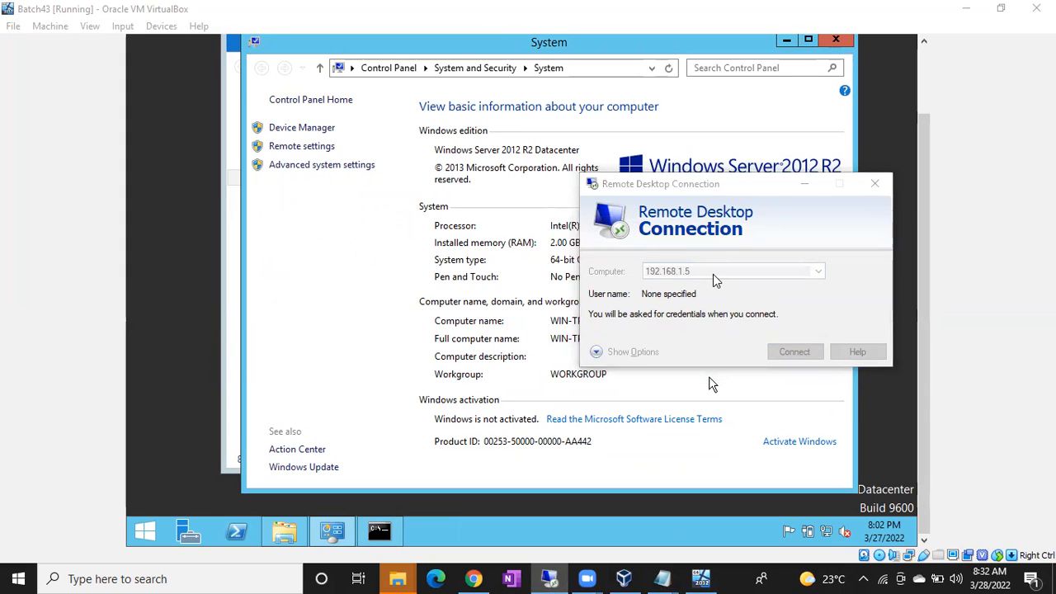
text(Admini)
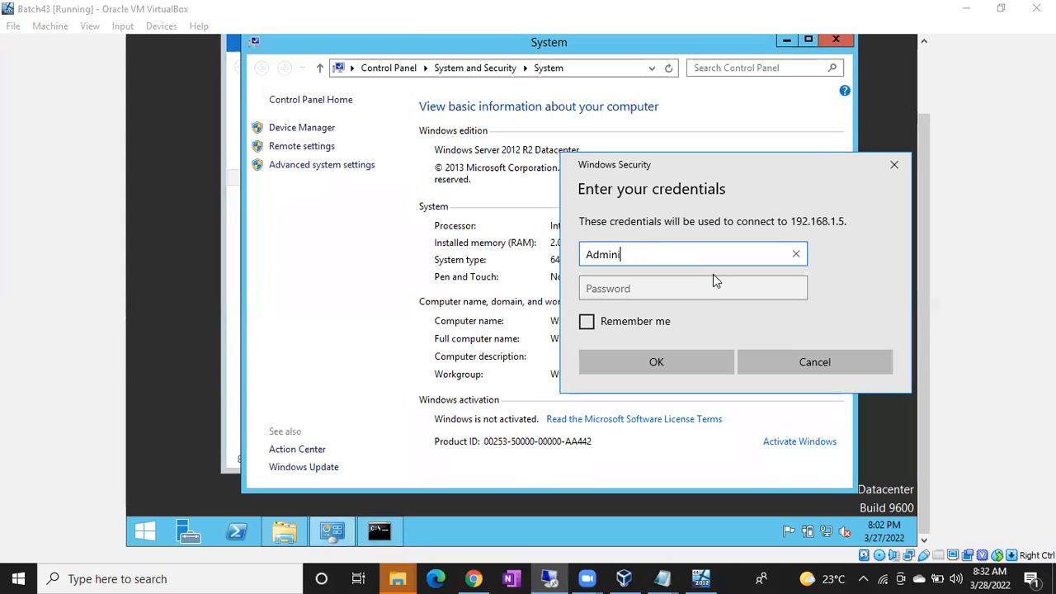
text(strator)
key(Tab)
text(•••••••••••••)
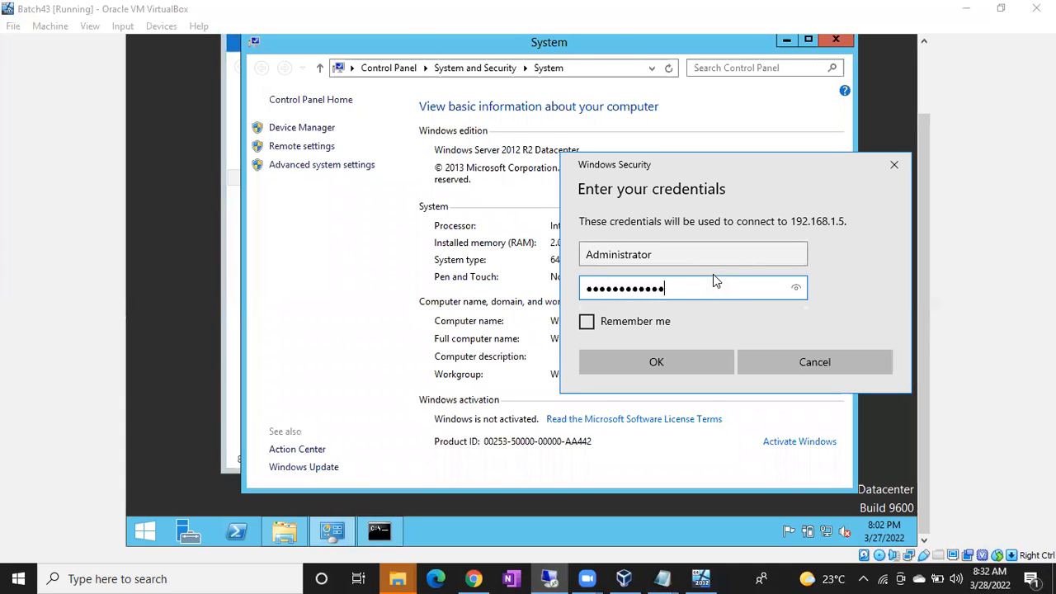
key(Return)
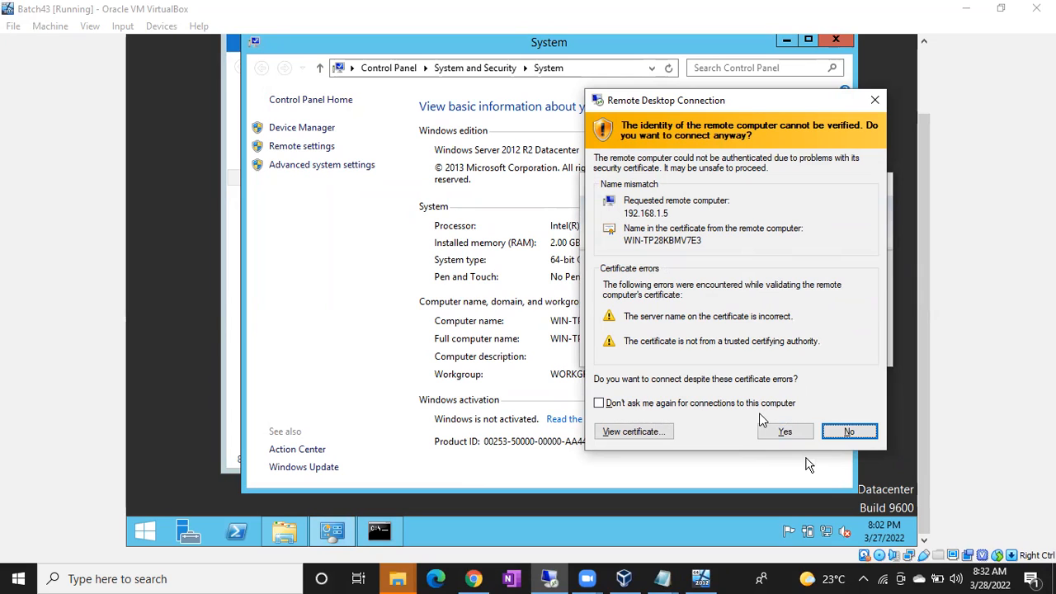
click(779, 432)
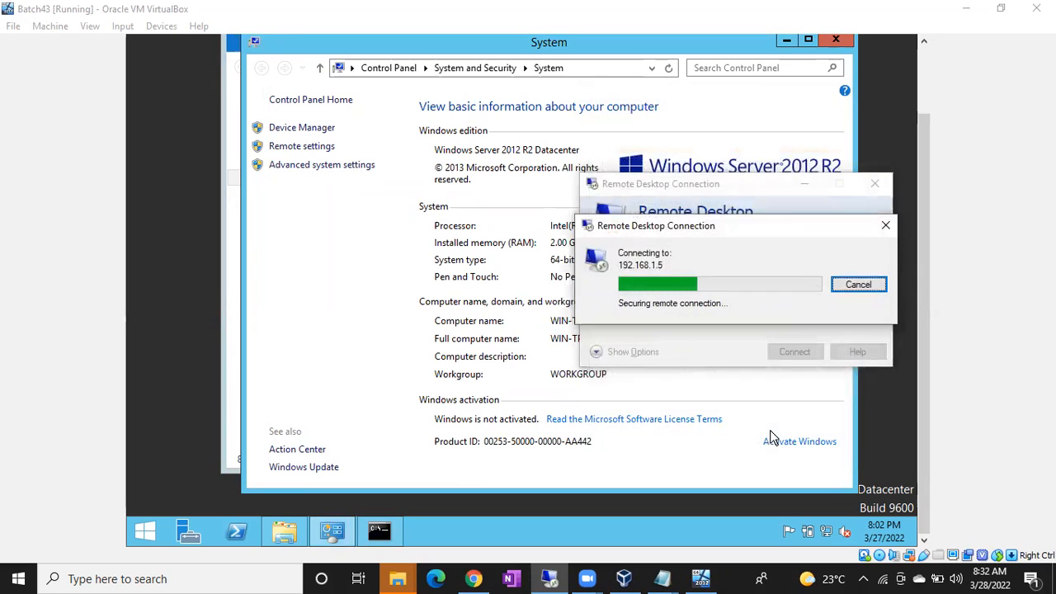
drag(453, 8, 264, 8)
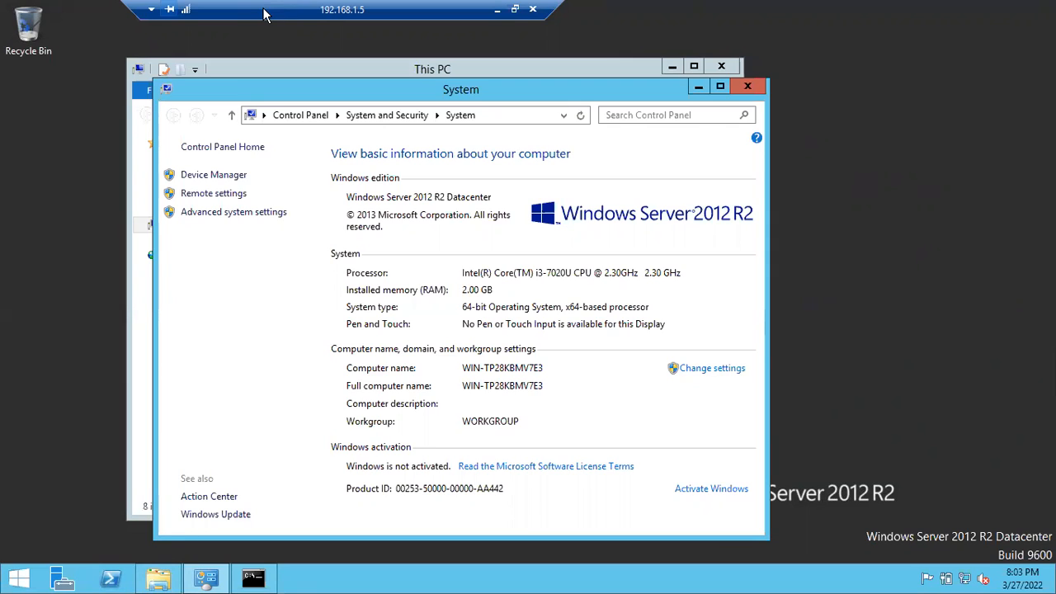
Step: Minimize the full-screen remote session so the VM console shows its lock screen
drag(264, 13, 346, 53)
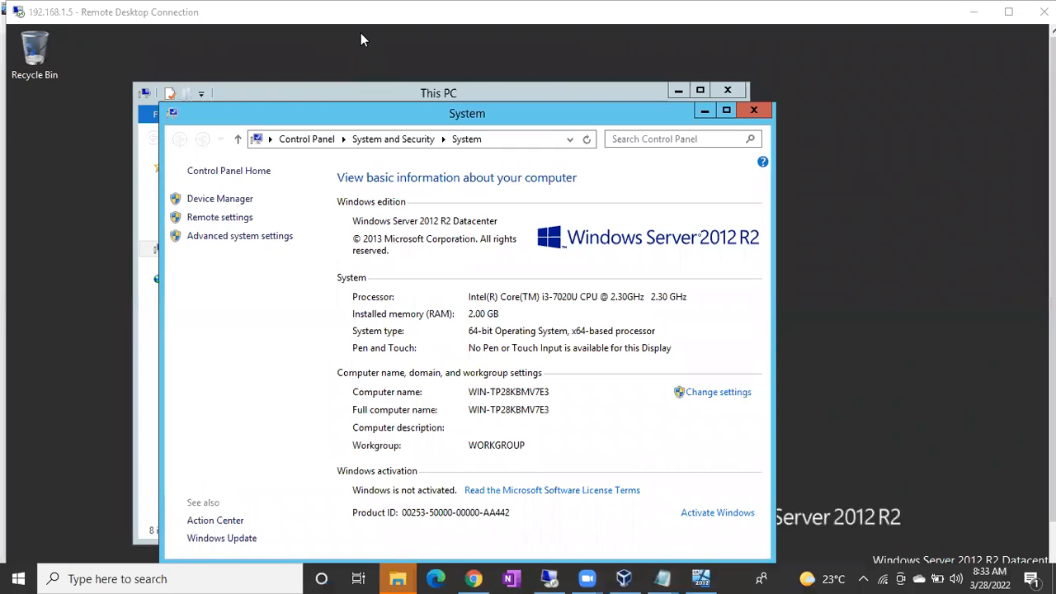
key(ctrl+alt+Break)
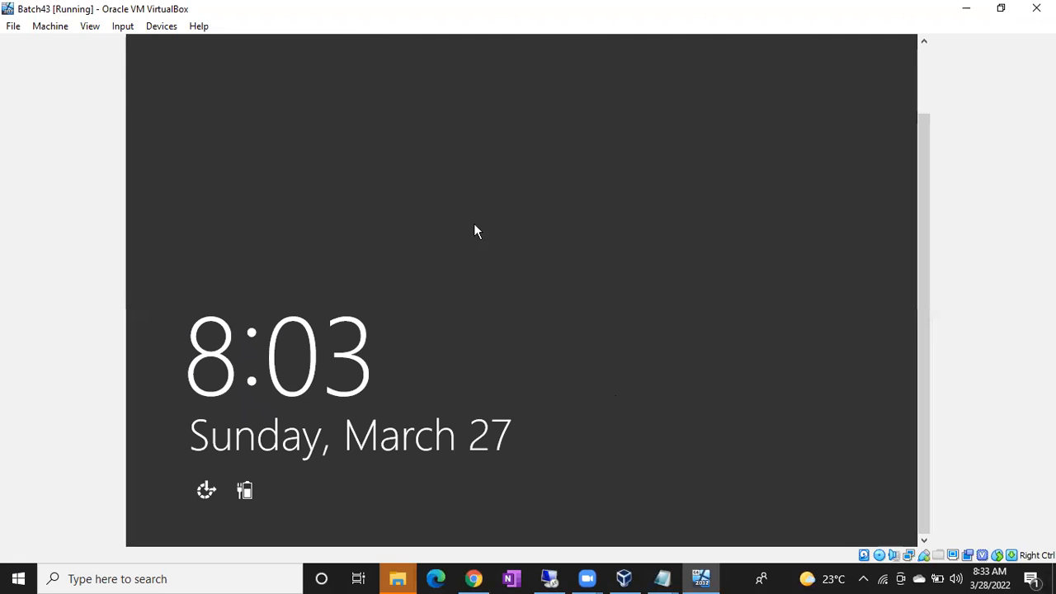
click(561, 575)
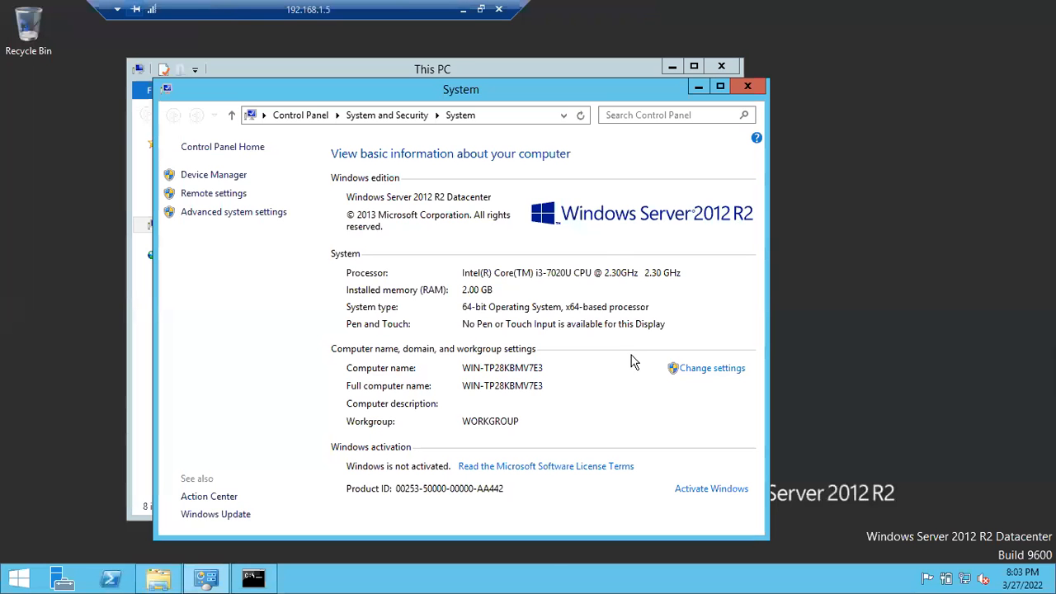
click(463, 10)
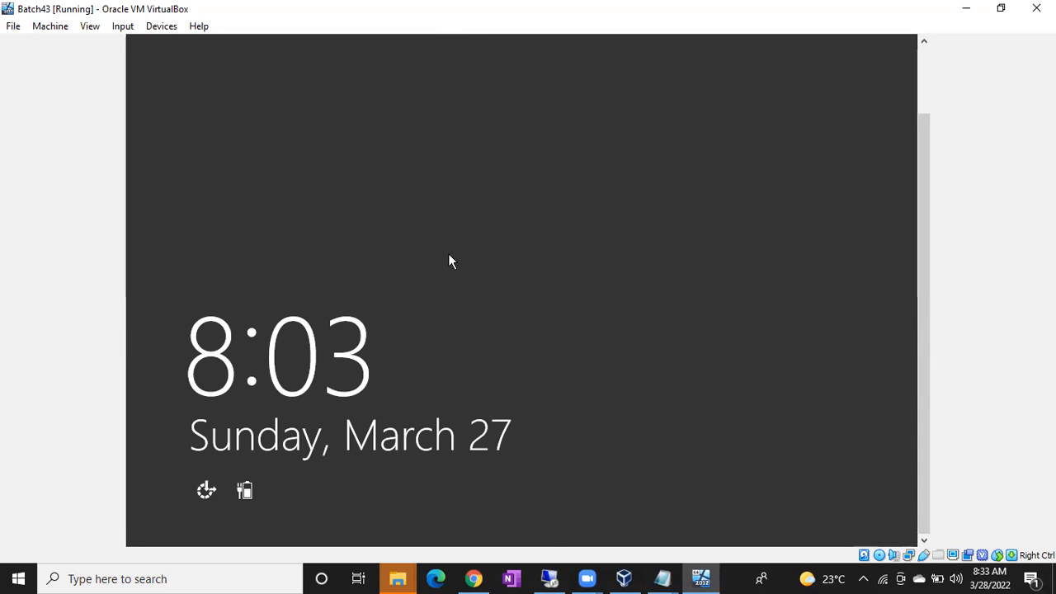
click(548, 578)
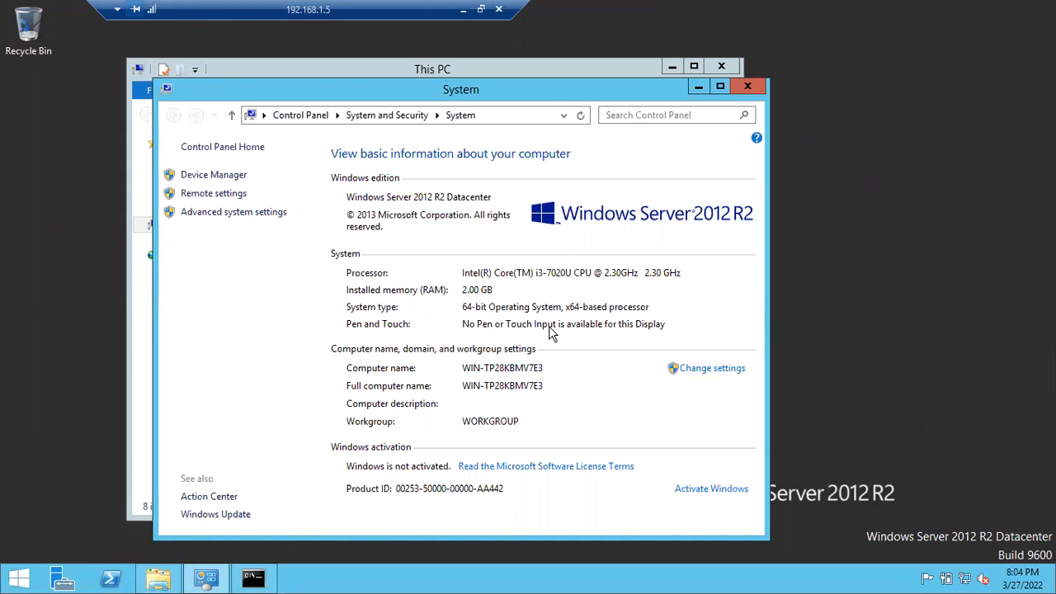
click(464, 9)
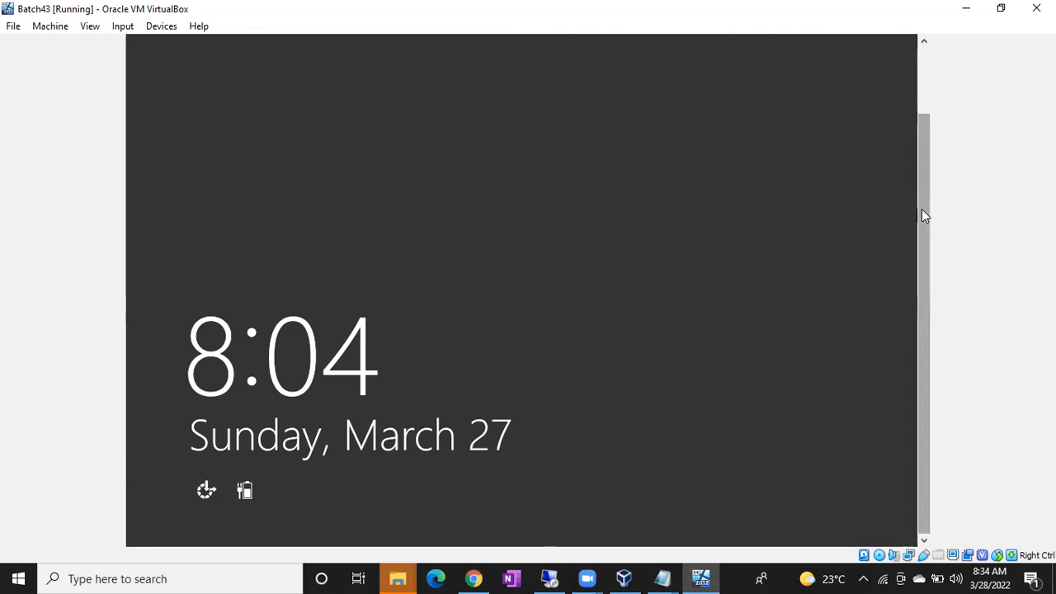
drag(921, 215, 914, 135)
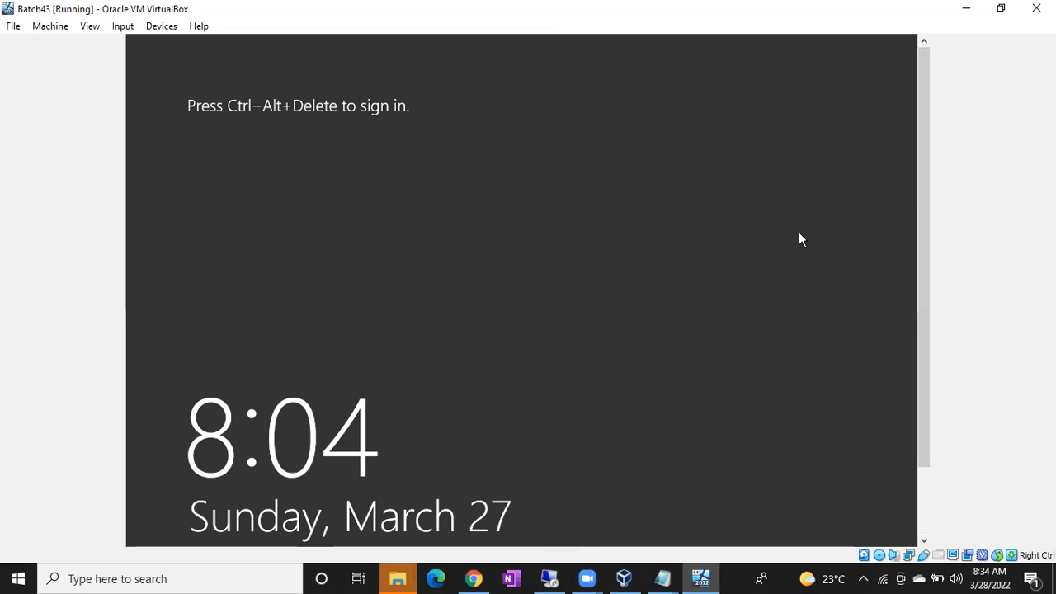
Step: Sign in at the VM console with Ctrl+Alt+Delete and the administrator password
key(ctrl+alt+Delete)
text(*************)
key(Return)
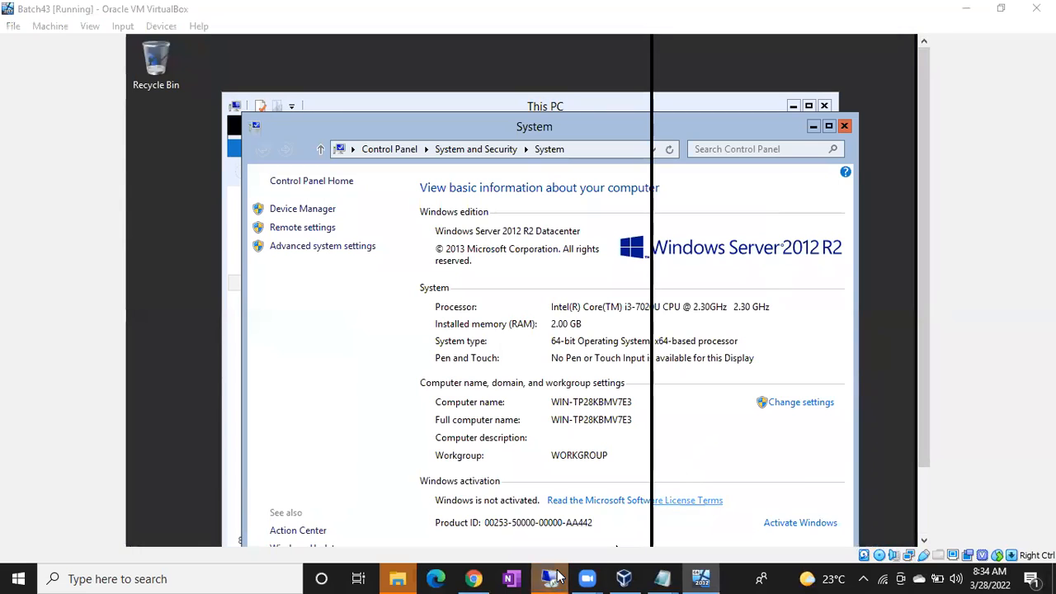
Step: Dismiss the disconnect notice and reconnect to 192.168.1.5, accepting the certificate warning
click(554, 577)
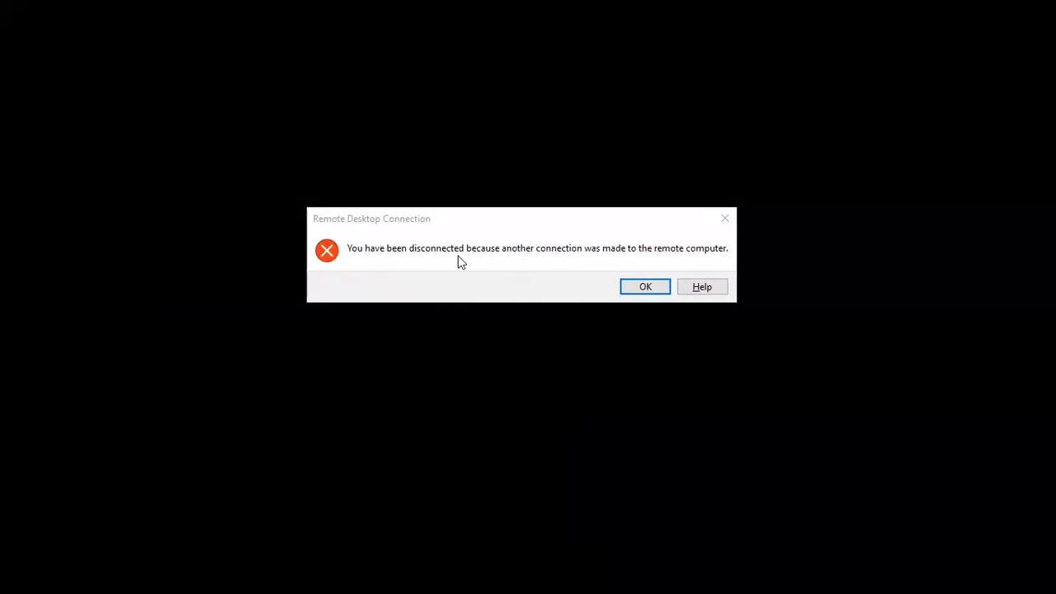
click(631, 287)
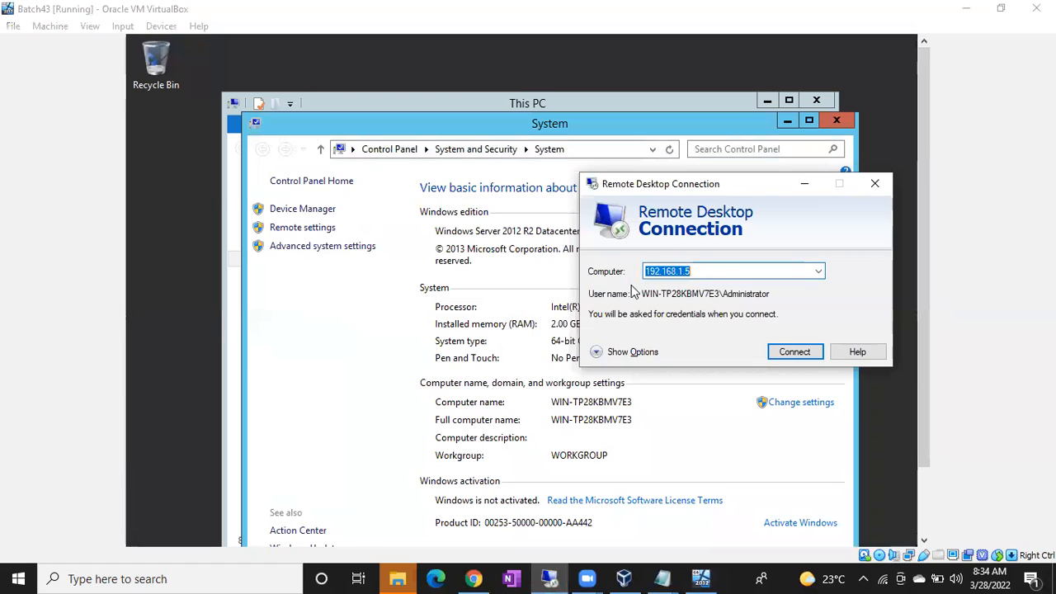
click(786, 352)
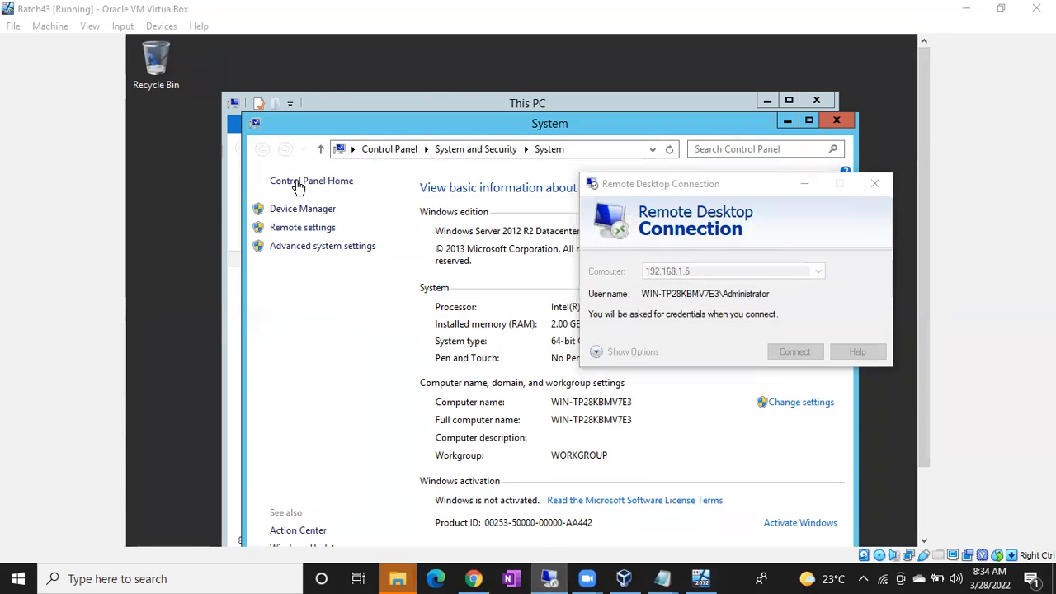
text(•••••••••••••)
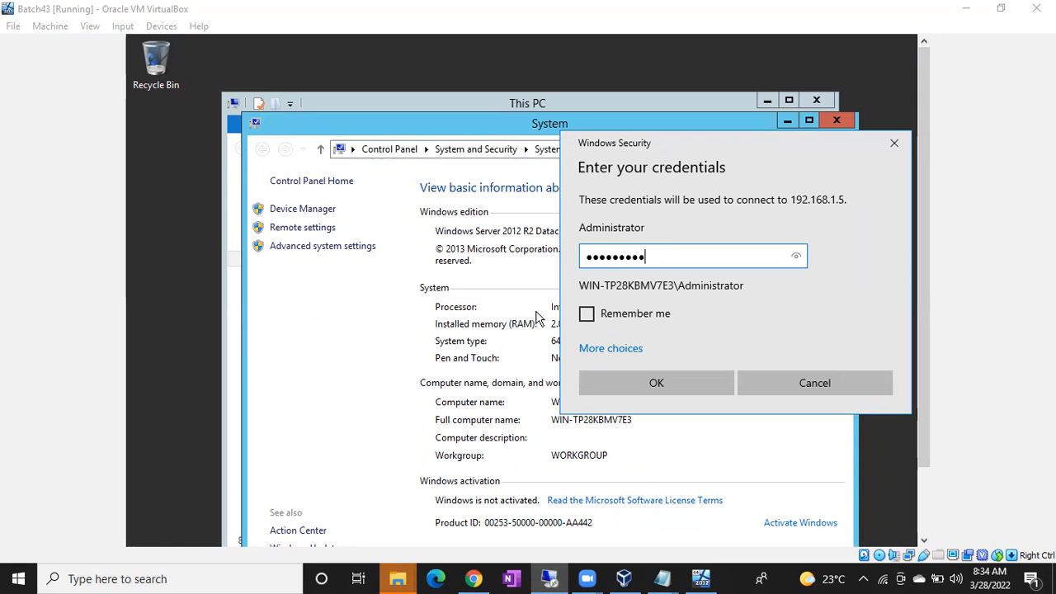
key(Return)
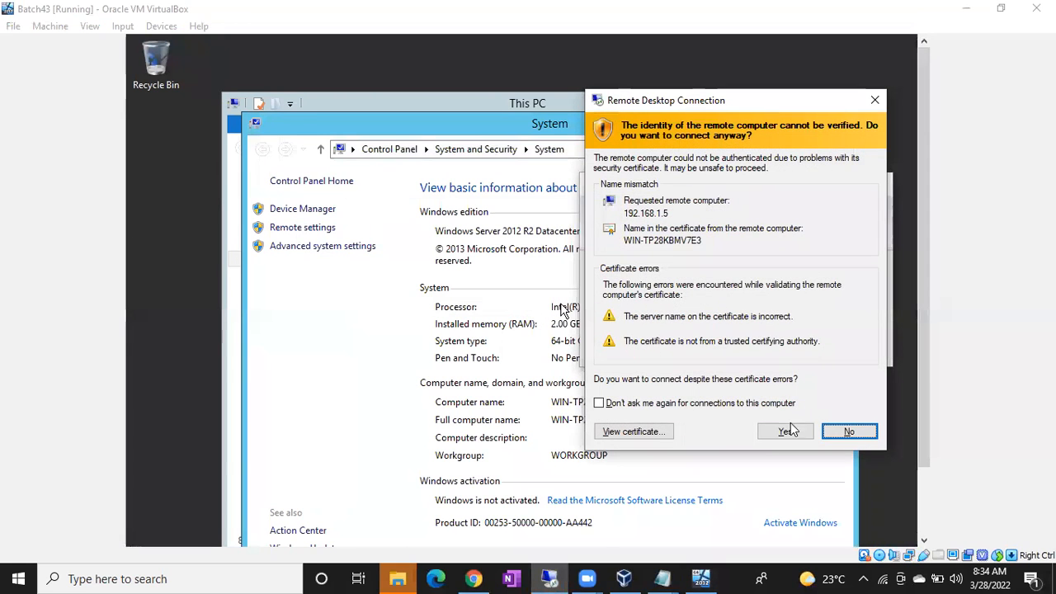
click(789, 431)
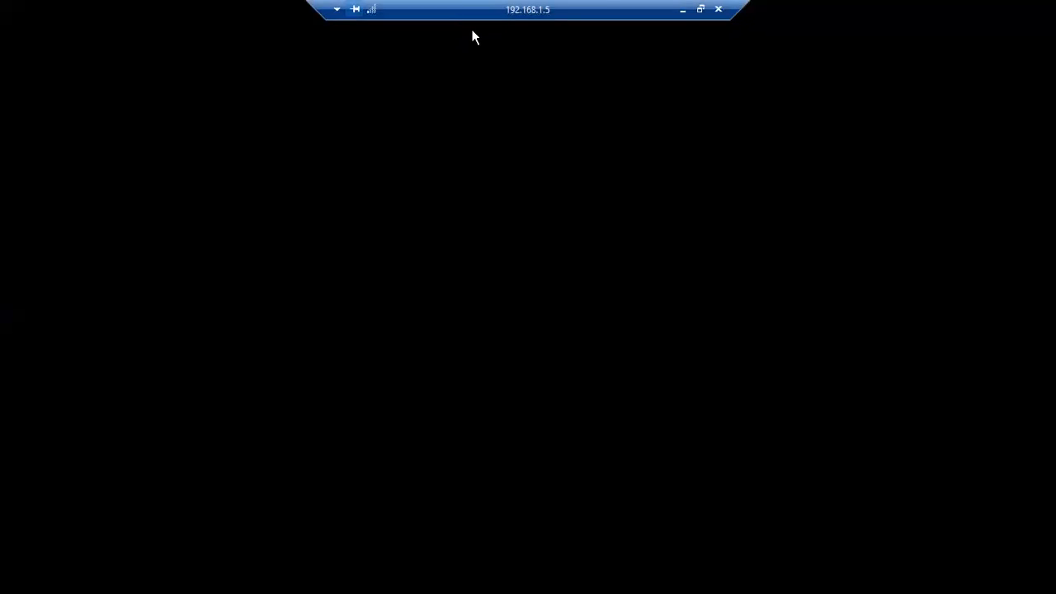
Step: Minimize the reconnected RDP session from its connection bar to reveal the locked VM console
drag(471, 10, 231, 8)
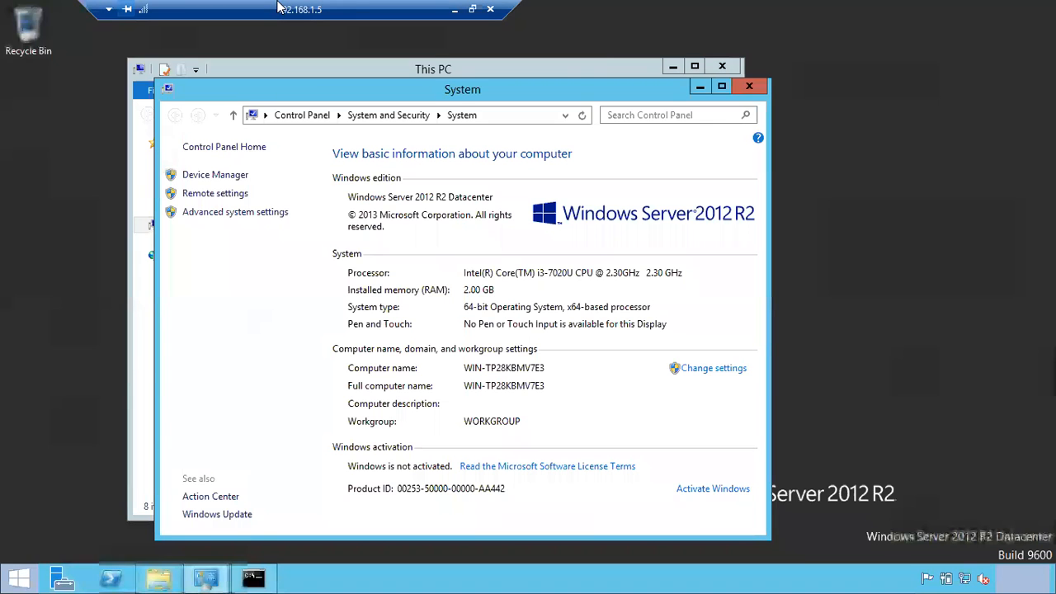
click(456, 10)
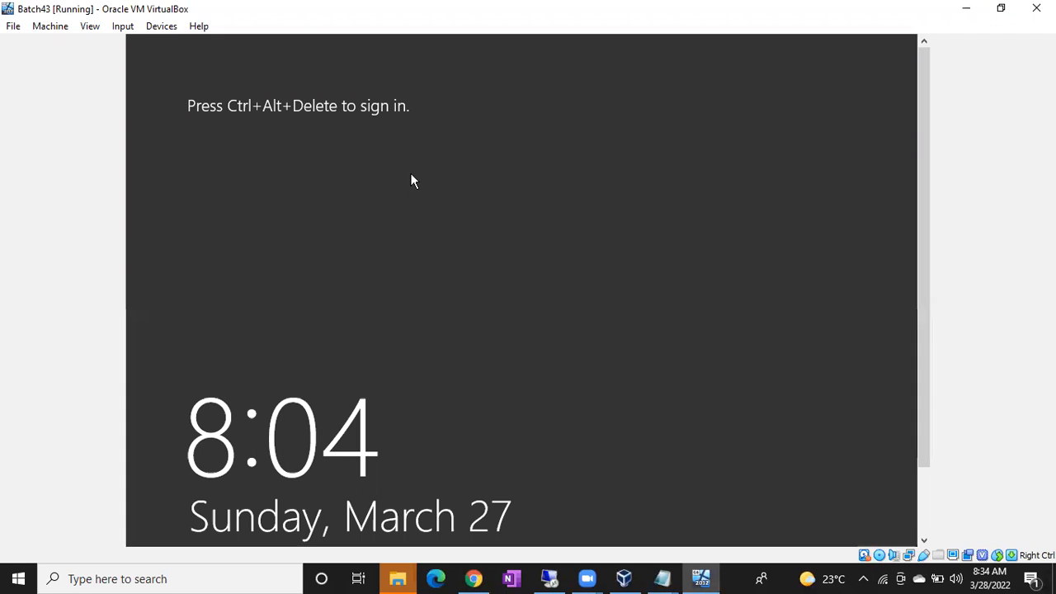
Step: Move focus away from the VirtualBox window, leaving the console locked
click(649, 34)
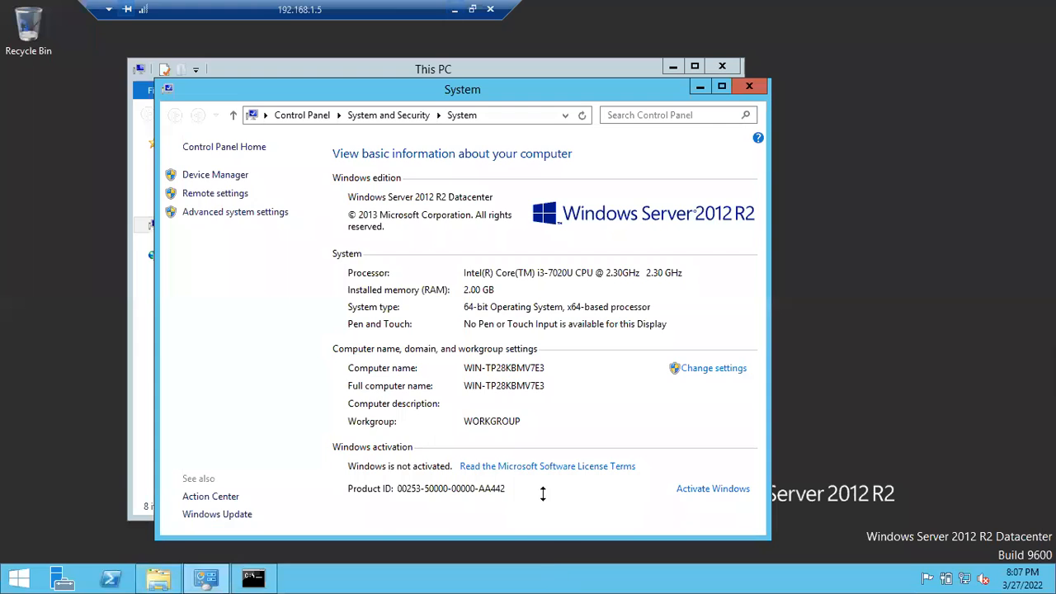
Step: Close the server's System and This PC windows, then set the Remote Desktop session aside to show the Batch43 console
click(749, 86)
click(670, 70)
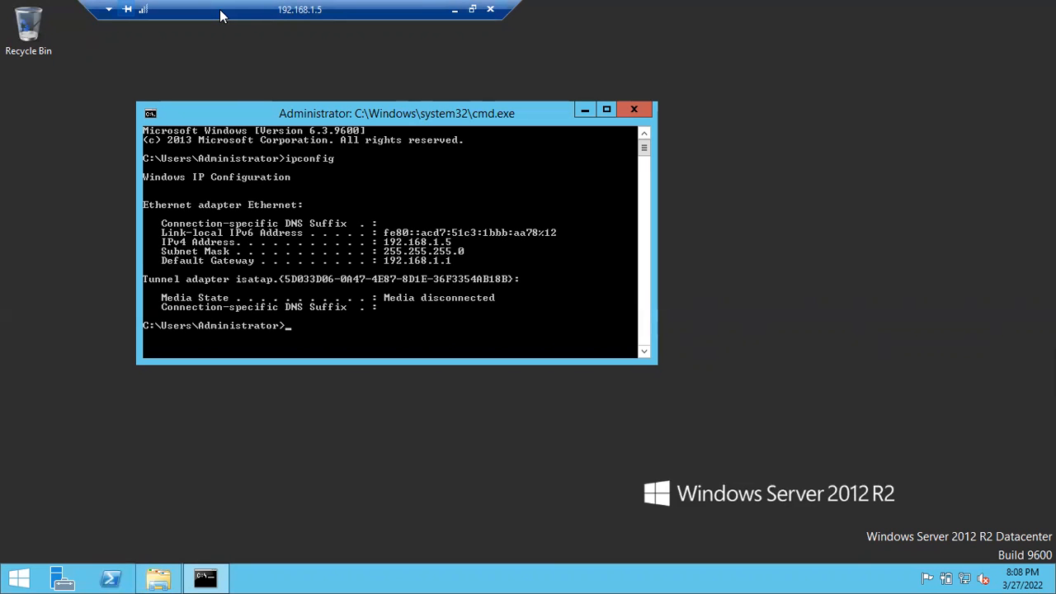
click(454, 10)
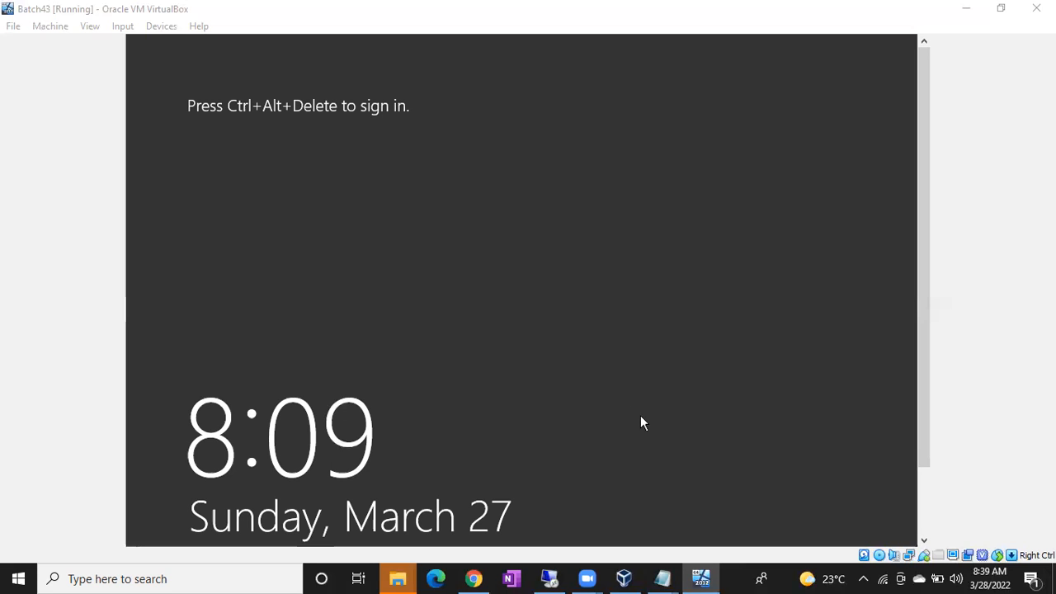
Step: Clear the notes and write 'Sql Server 2017', 'Pre req.', '.Net Framework' and 'Proceed to install sql server'
mouse_move(662, 578)
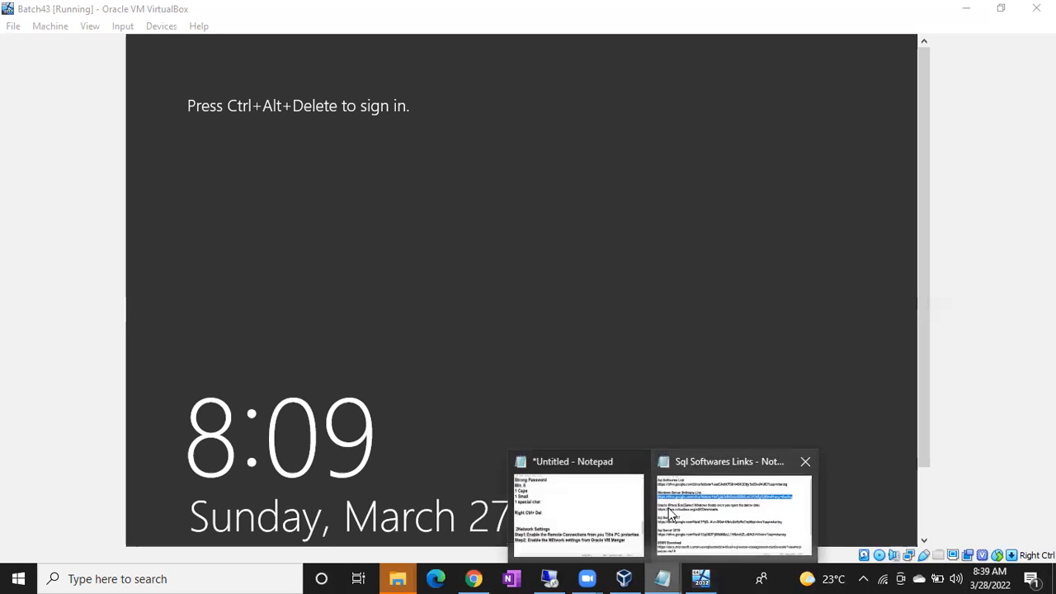
click(594, 519)
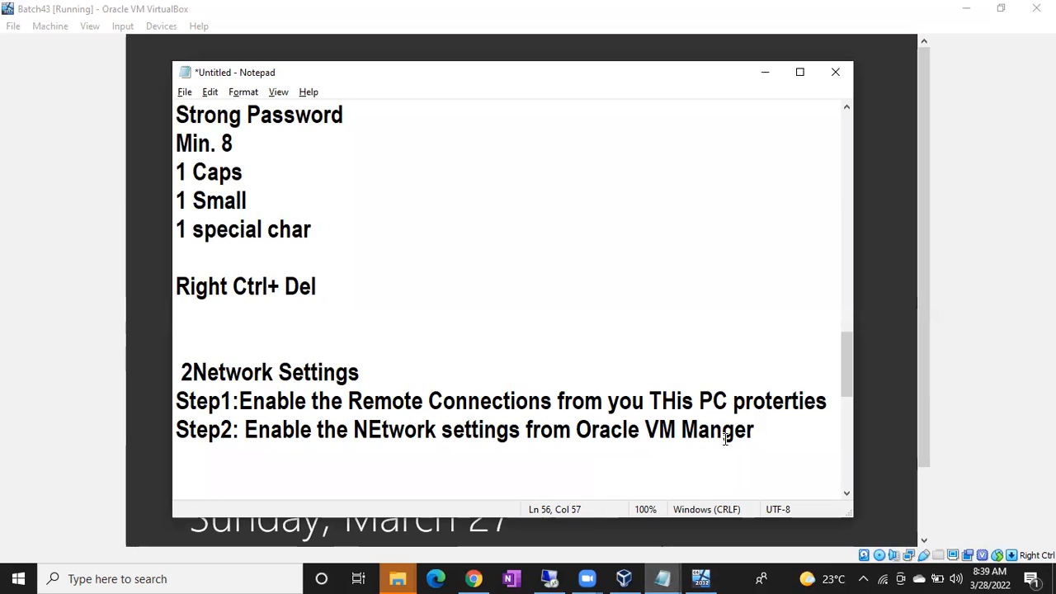
key(ctrl+a)
key(Delete)
key(Return)
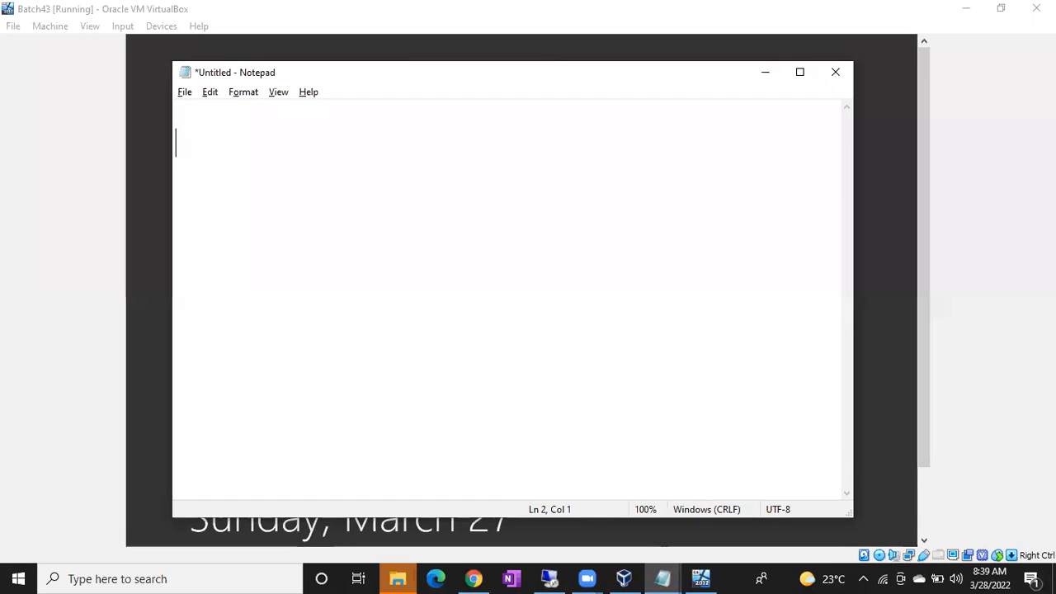
text(Sql )
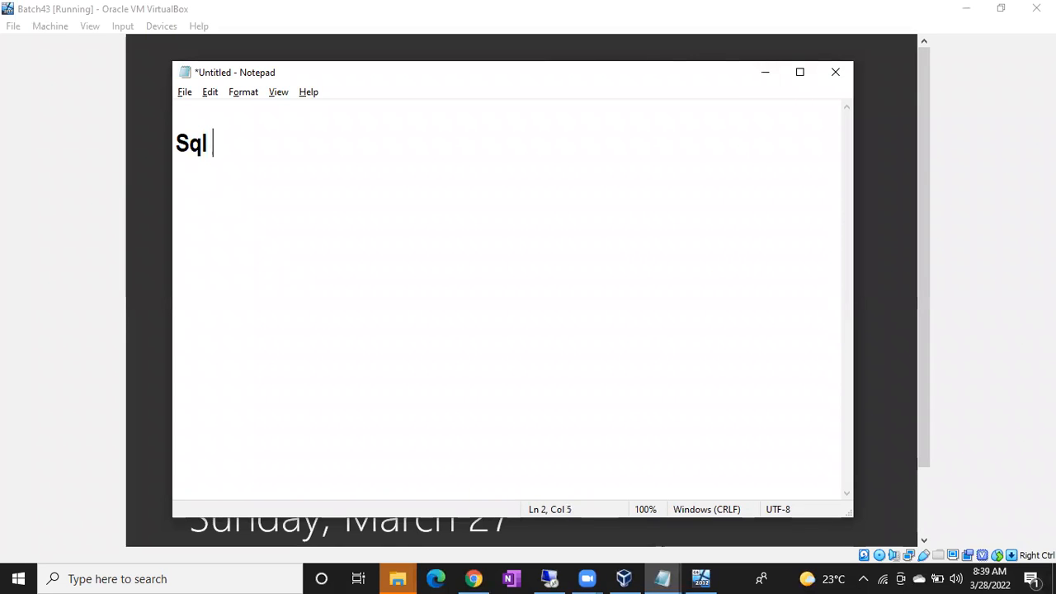
text(Server 2017)
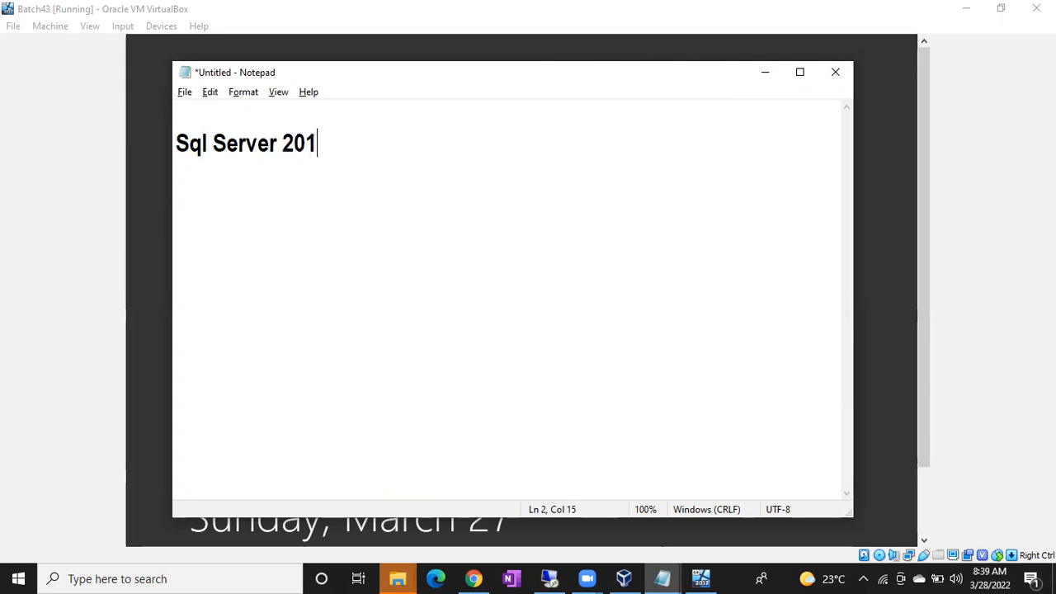
key(Return)
key(Return)
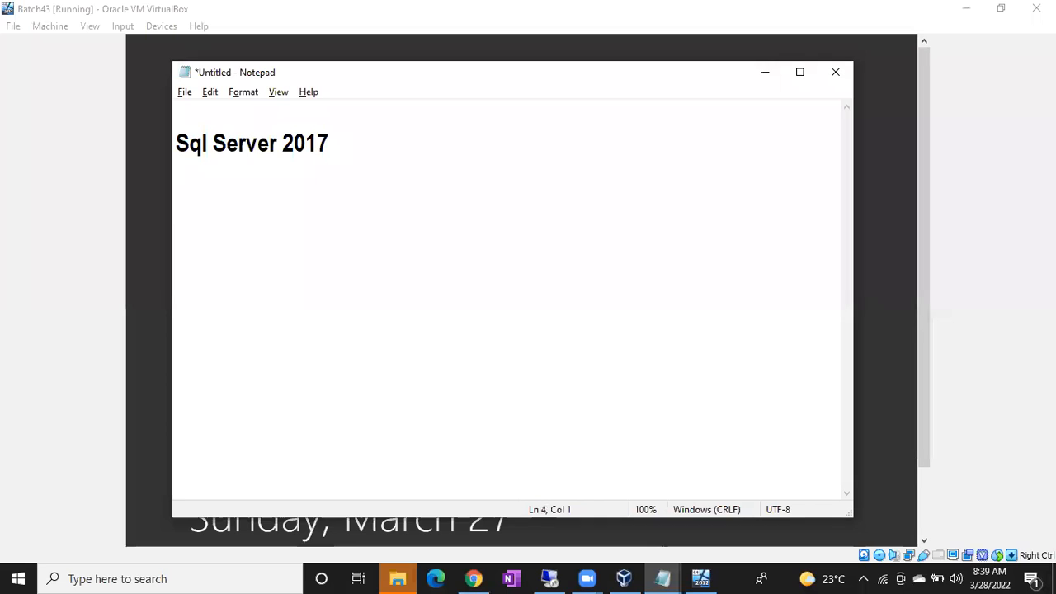
text(Pre rq)
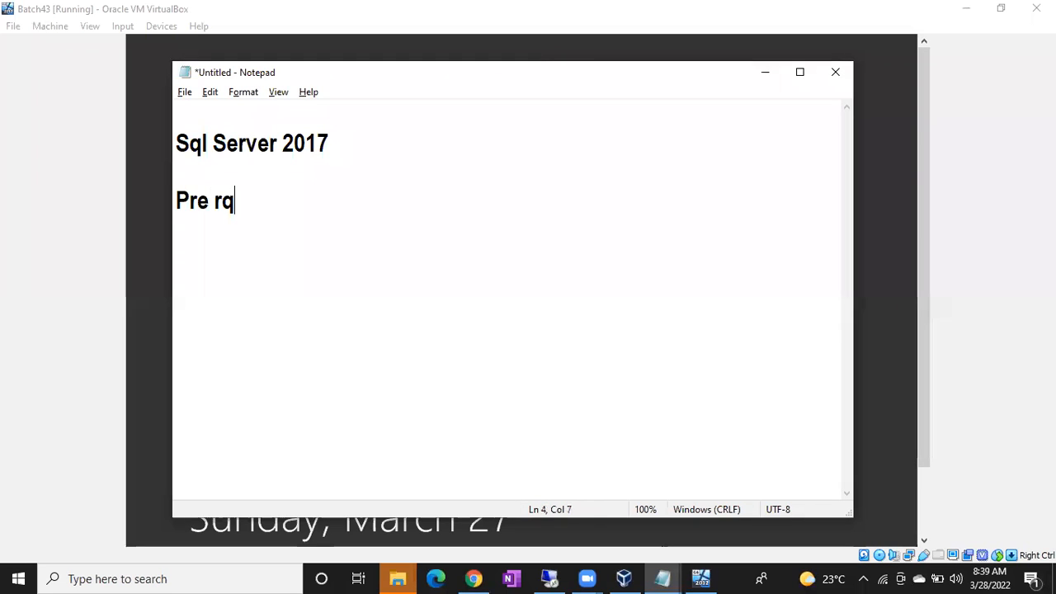
key(BackSpace)
text(eq.)
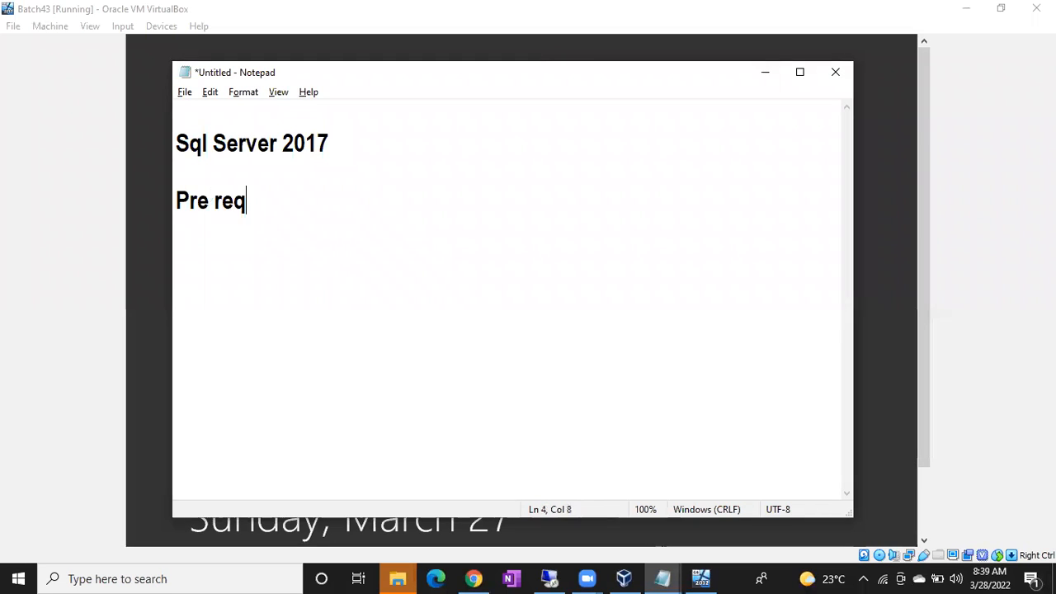
key(Return)
key(Return)
text(.Net Frame)
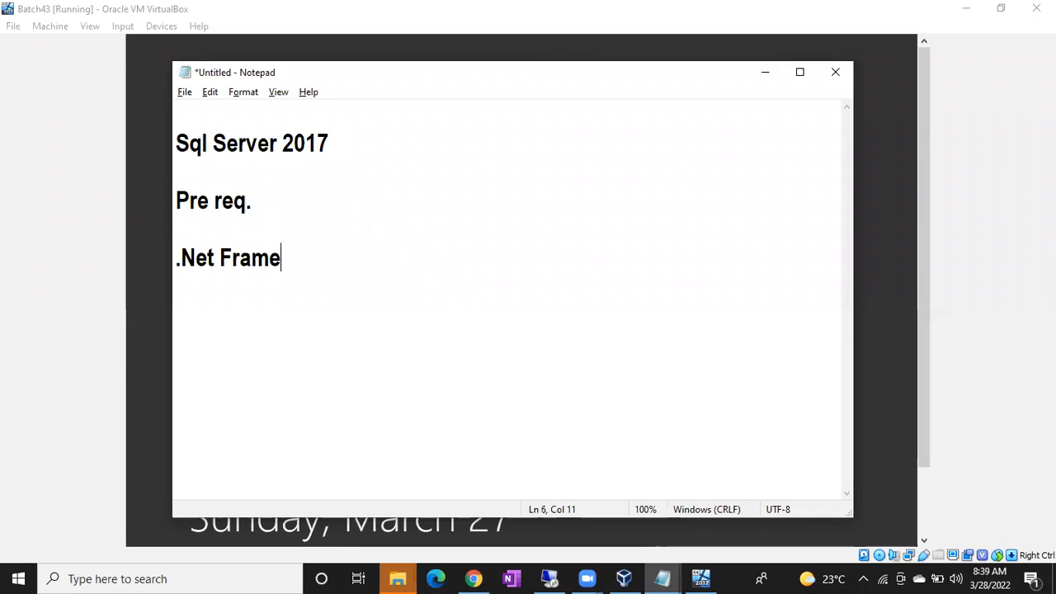
text(work)
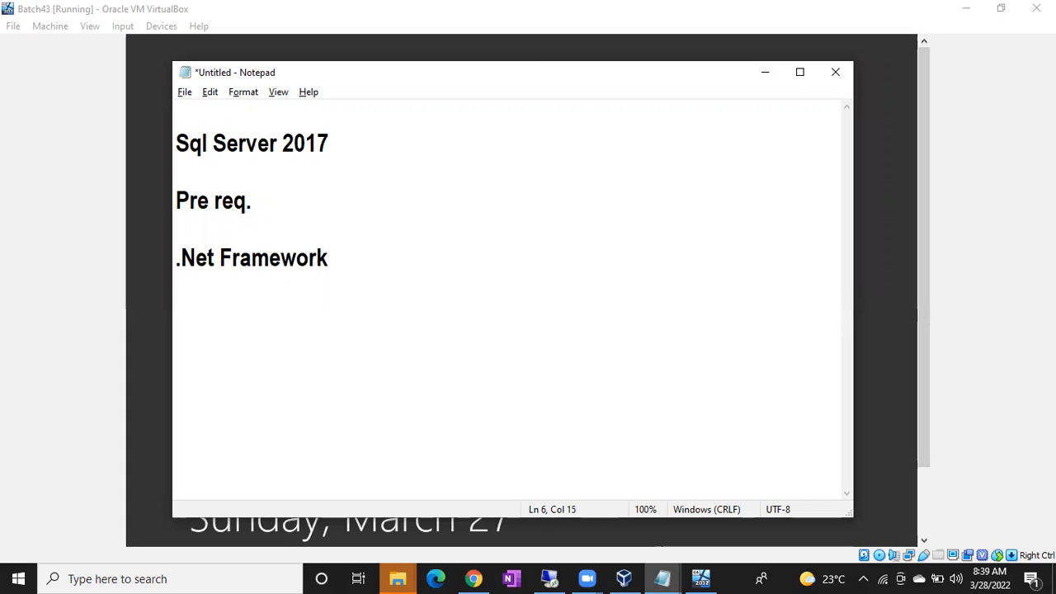
key(Return)
text(Proceed to i)
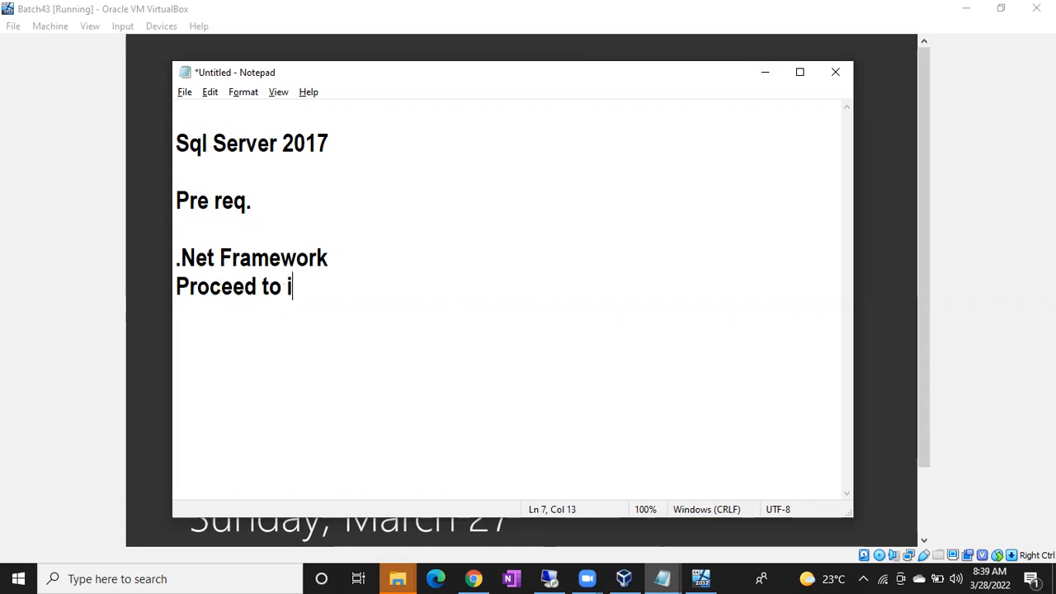
text(nstall sql server)
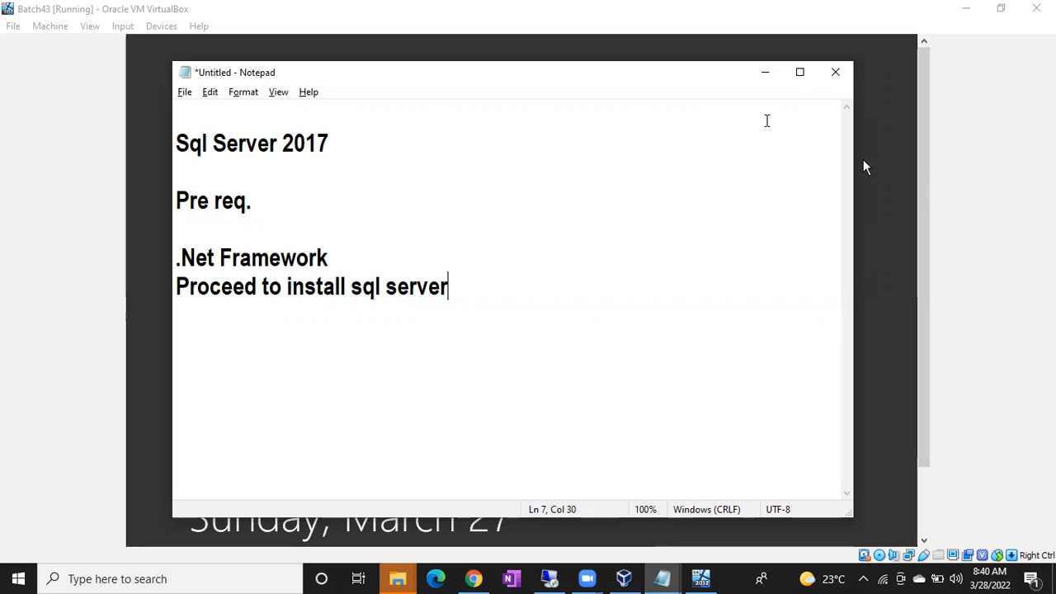
Step: Add the line 'Windows 10Pro- Can use rempte', then minimize Notepad to reveal the VM
key(alt+Tab)
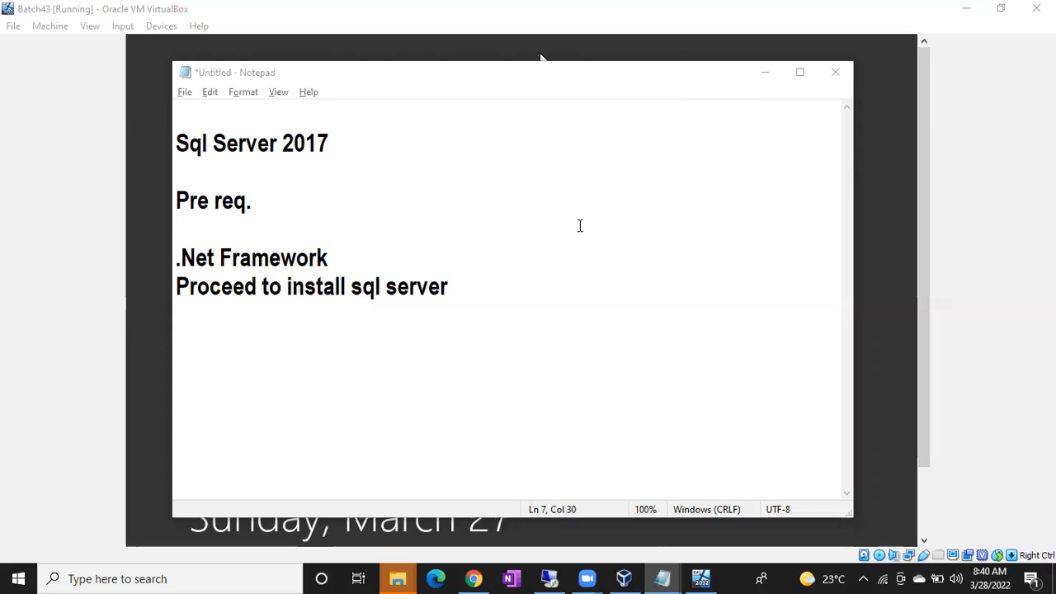
click(511, 280)
key(Return)
key(Return)
text(Windows 1-)
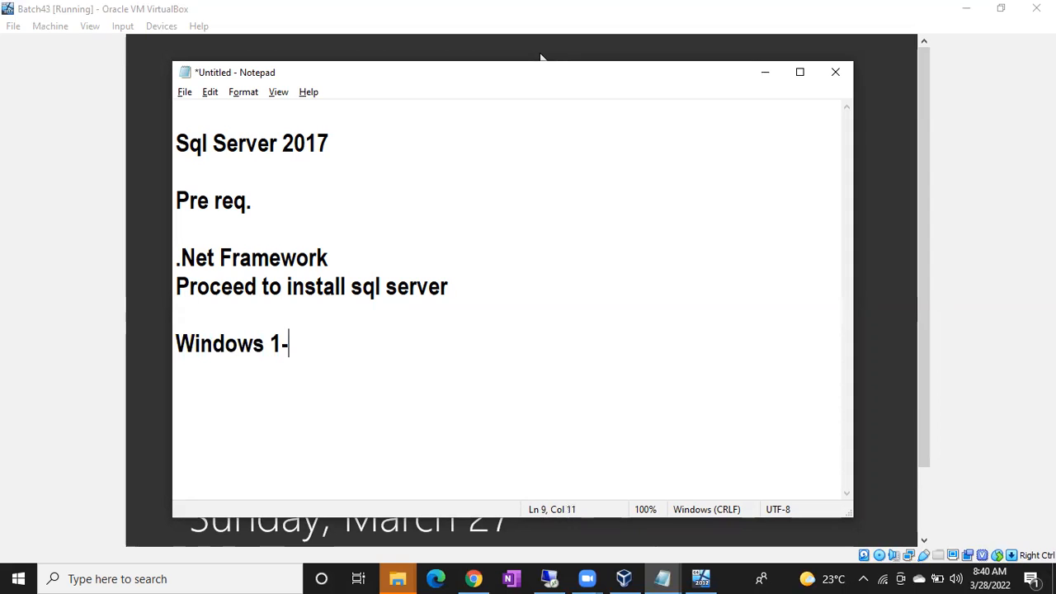
key(BackSpace)
text(0Pro)
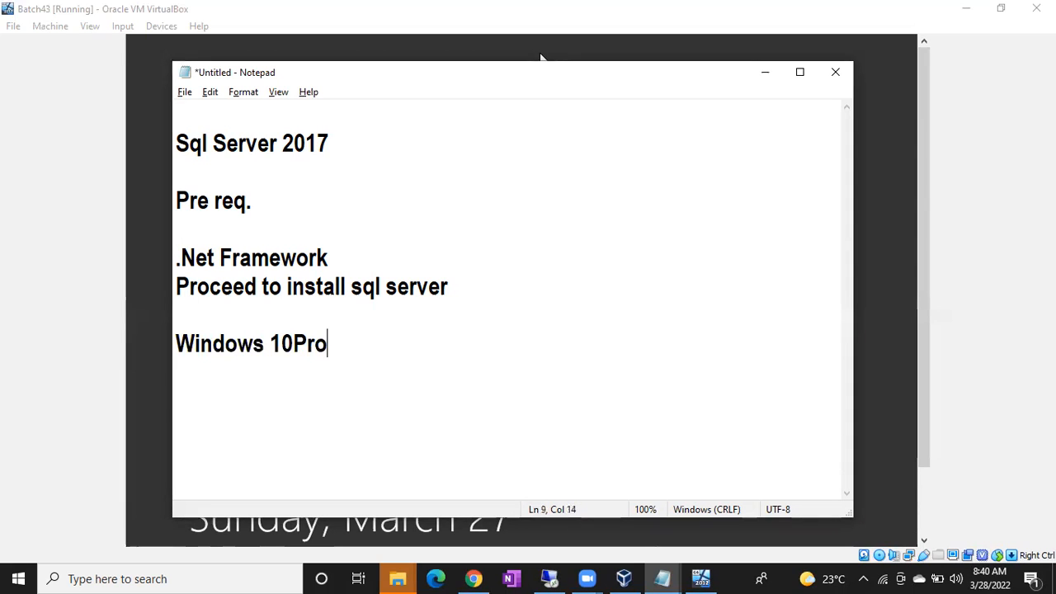
text(- Can use p)
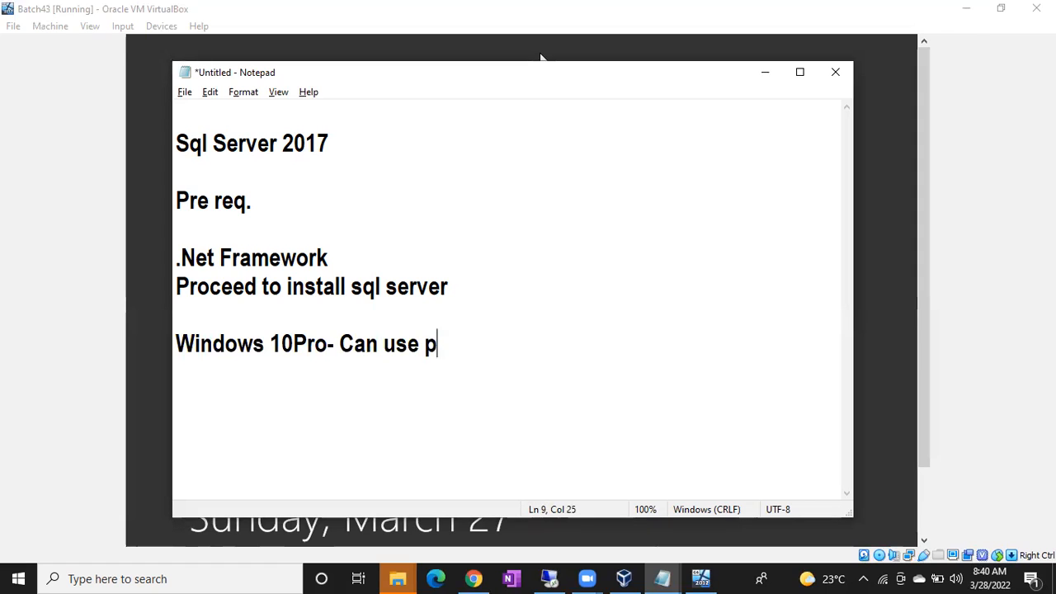
key(BackSpace)
text(rempte)
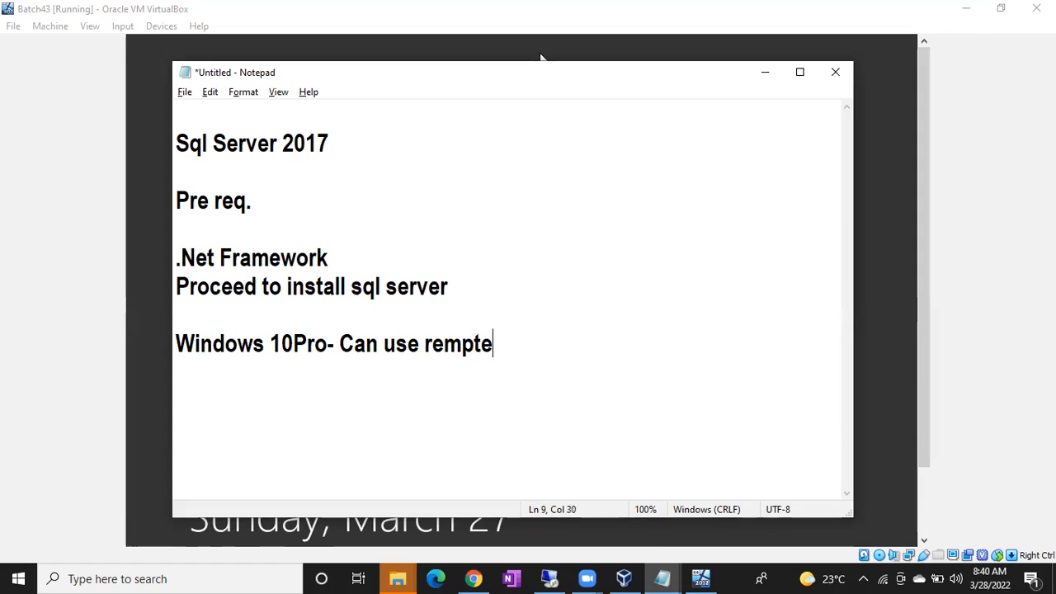
key(Return)
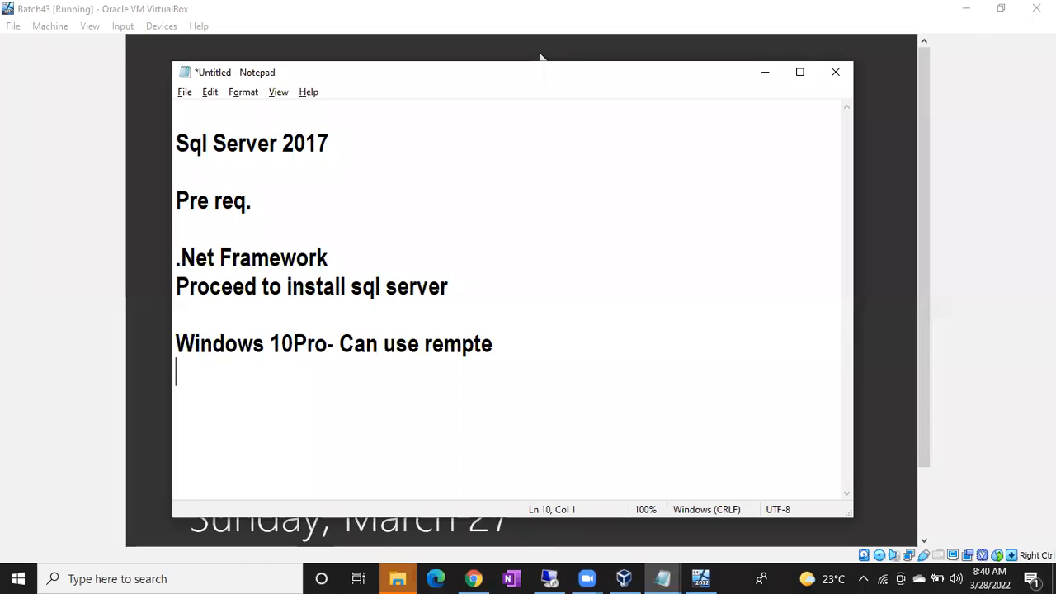
click(762, 76)
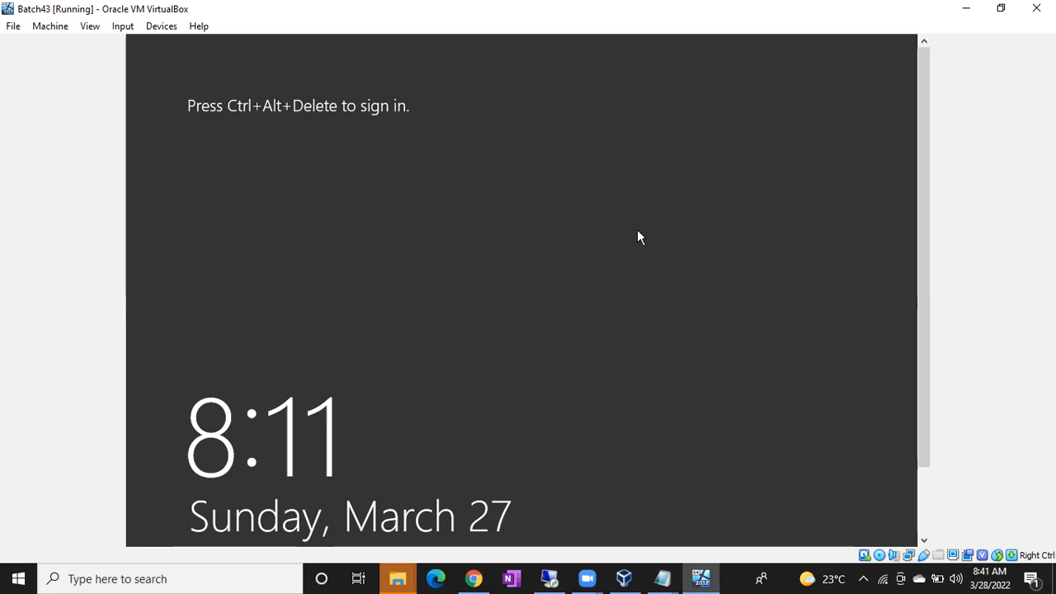
Step: Restore the Untitled SQL Server 2017 notes and select ' 10Pro- C' on the Windows line
click(663, 578)
click(603, 523)
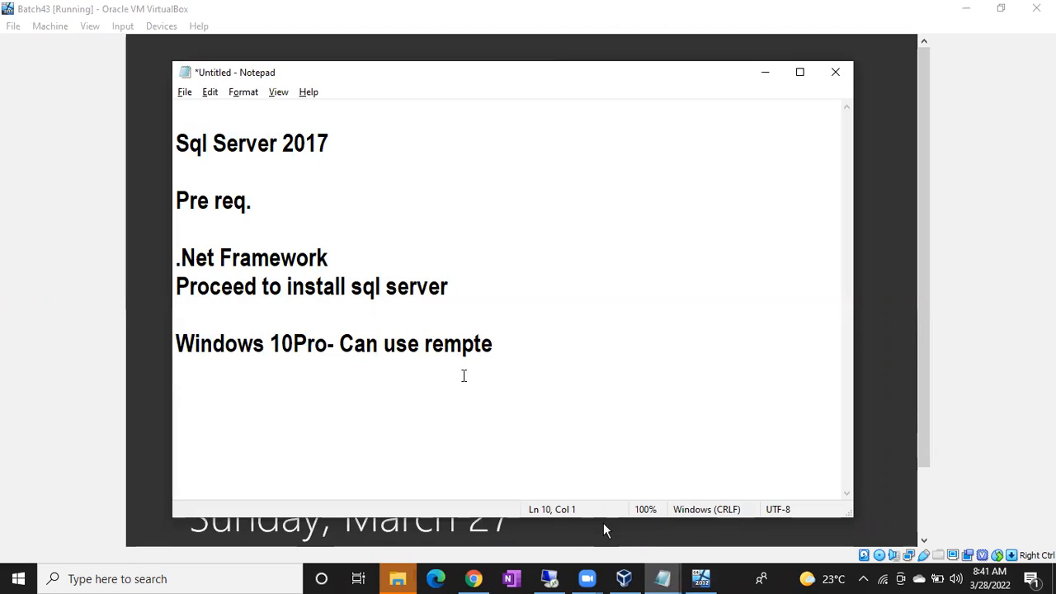
drag(264, 342, 355, 345)
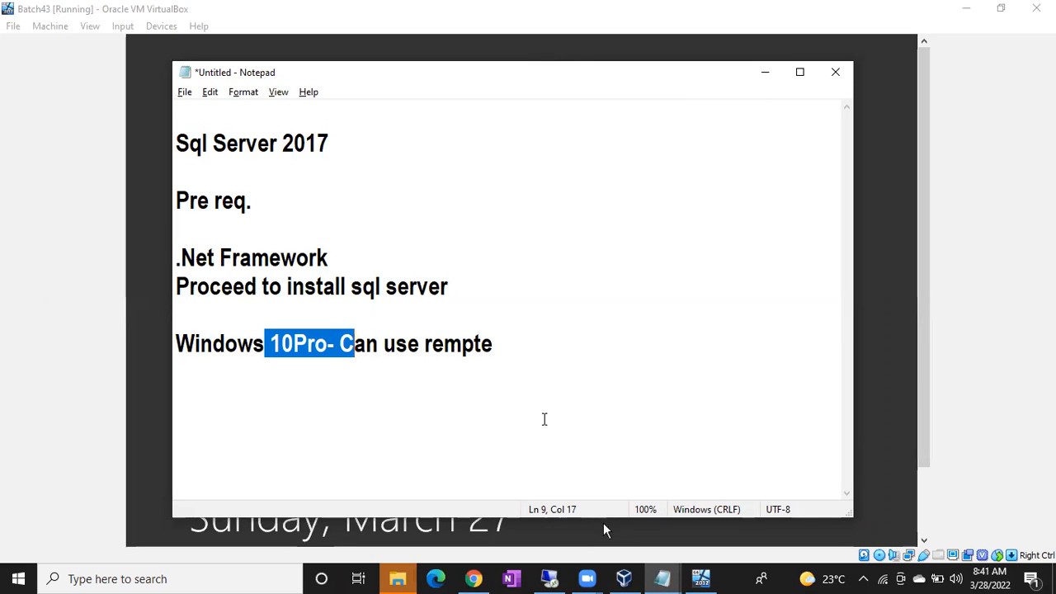
click(724, 570)
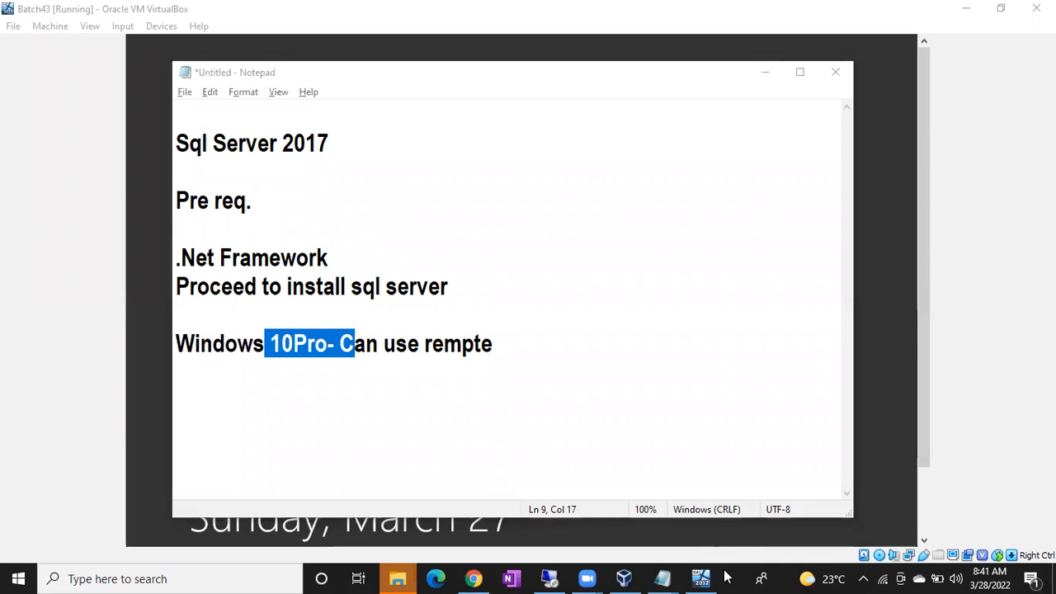
Step: Run msinfo32 to confirm the host is Windows 10 Pro, version 10.0.19044 Build 19044
key(super+r)
text(msin)
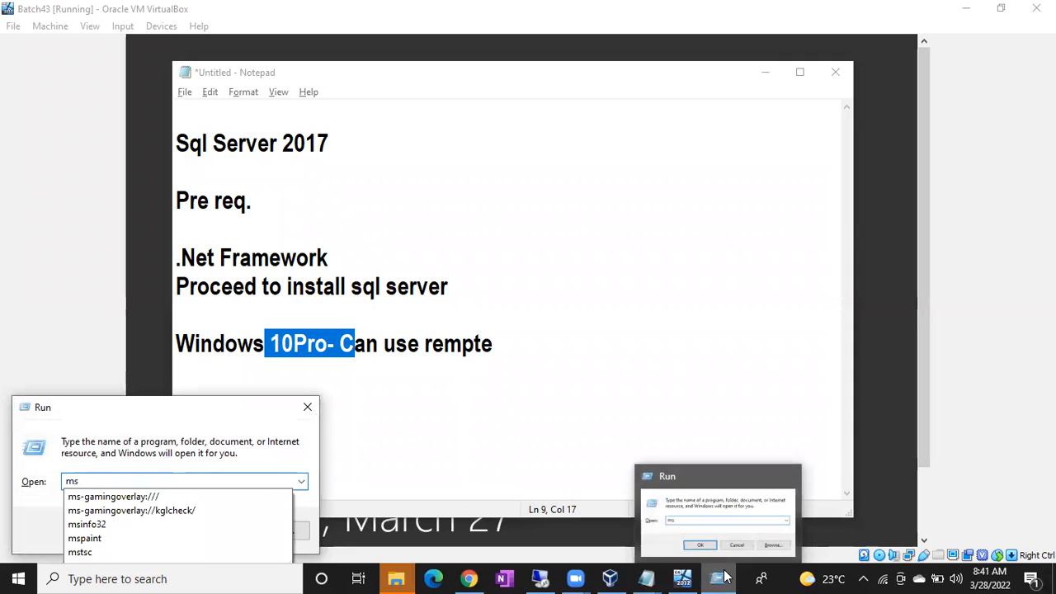
key(Return)
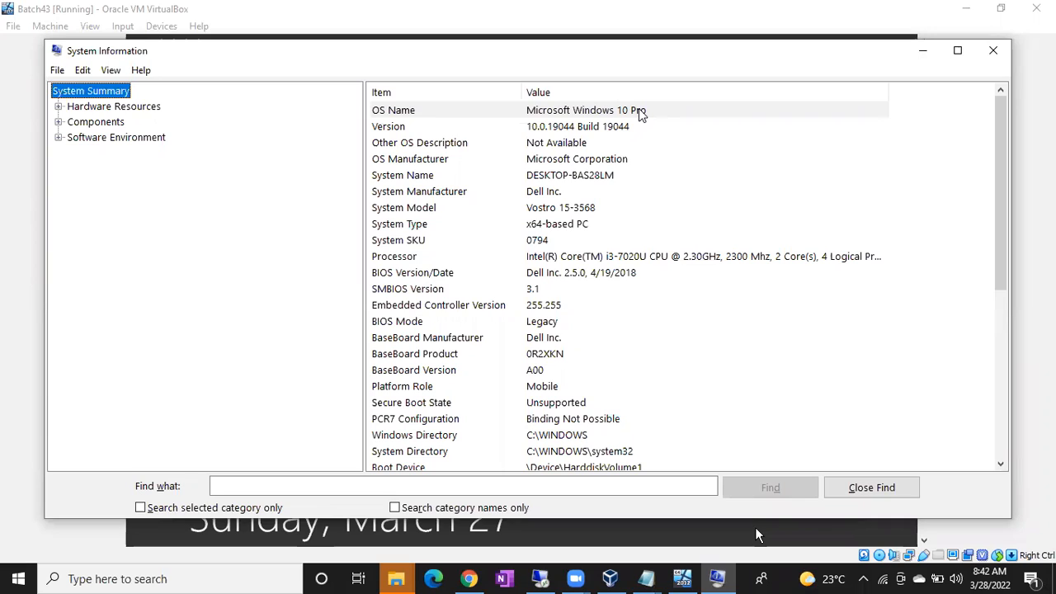
key(alt+Tab)
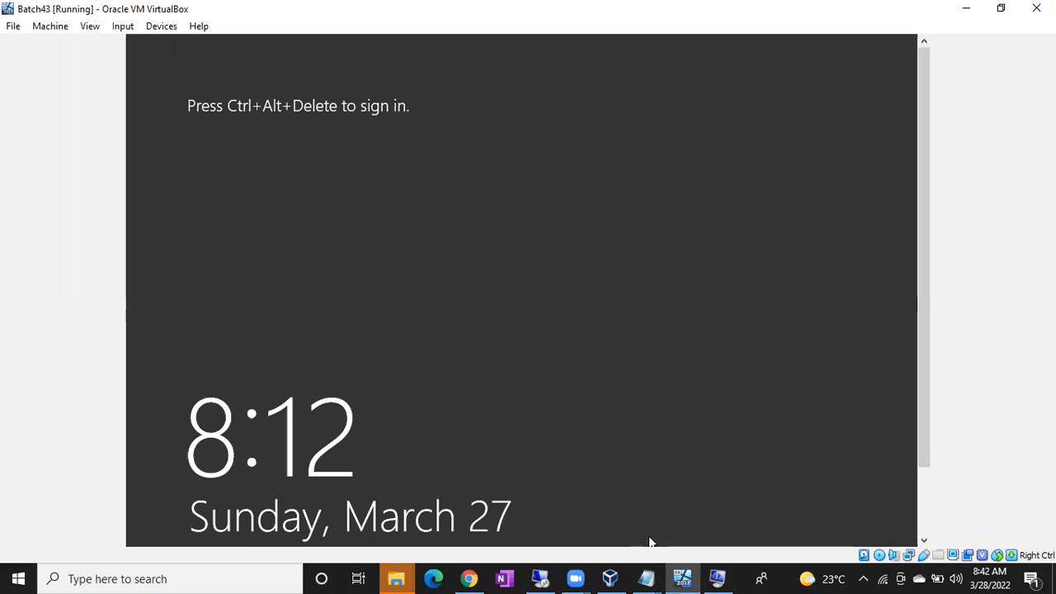
click(551, 578)
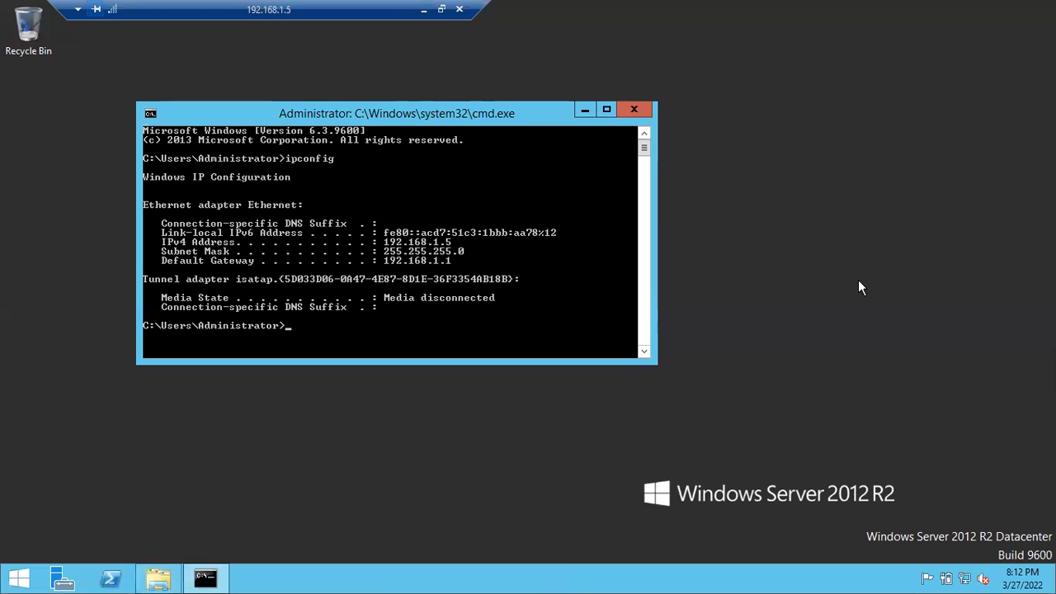
click(423, 9)
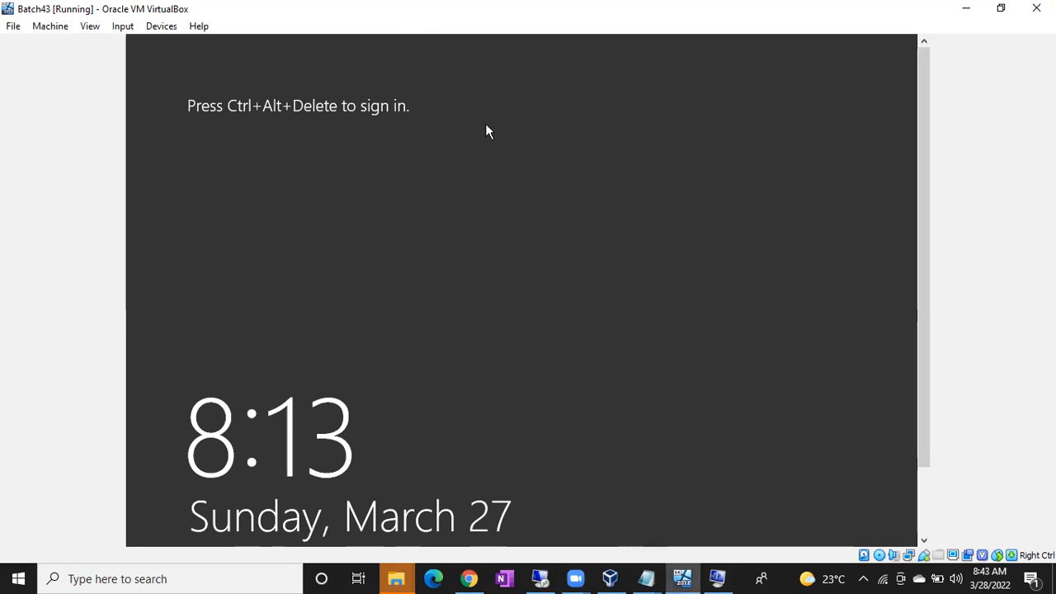